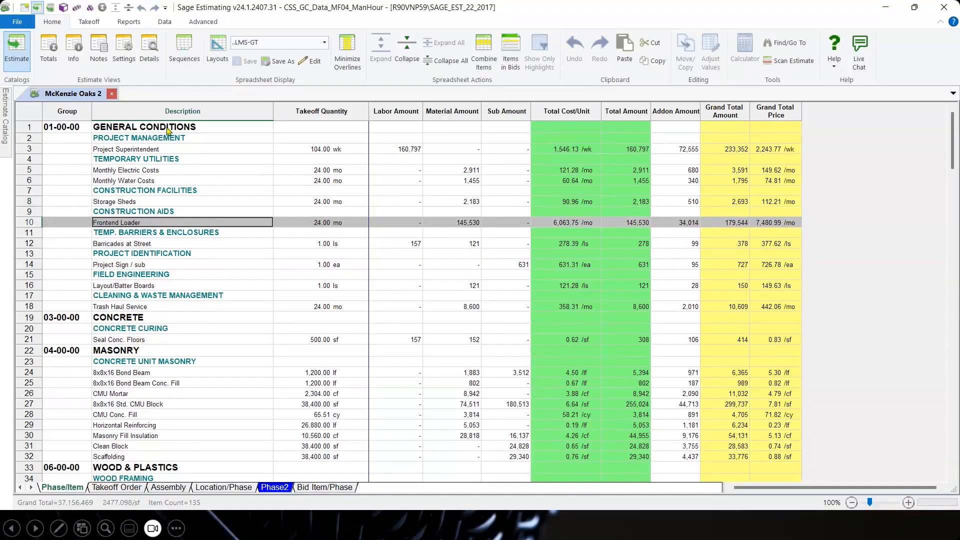
# Step: Collapse the whole estimate spreadsheet from item detail to its top-level division rows
pyautogui.click(130, 131)
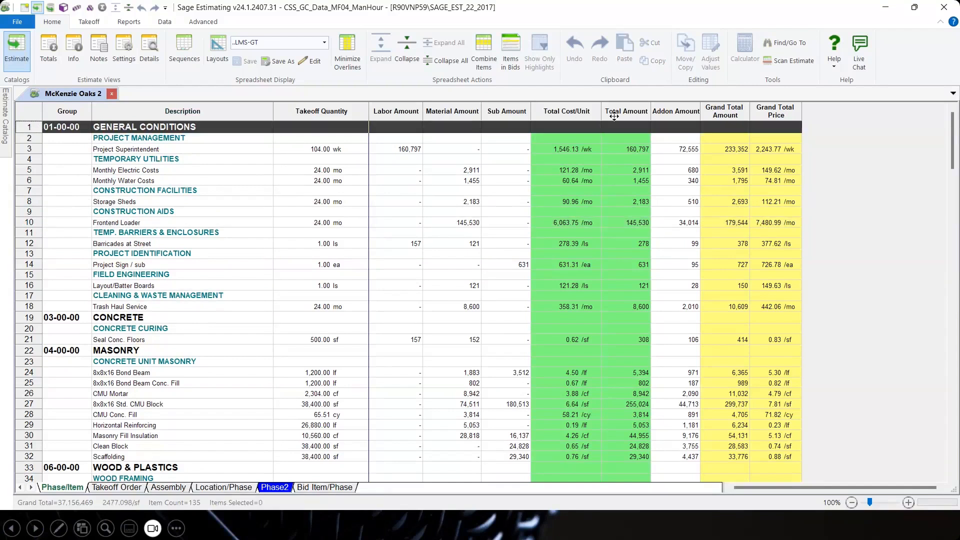
pyautogui.click(324, 211)
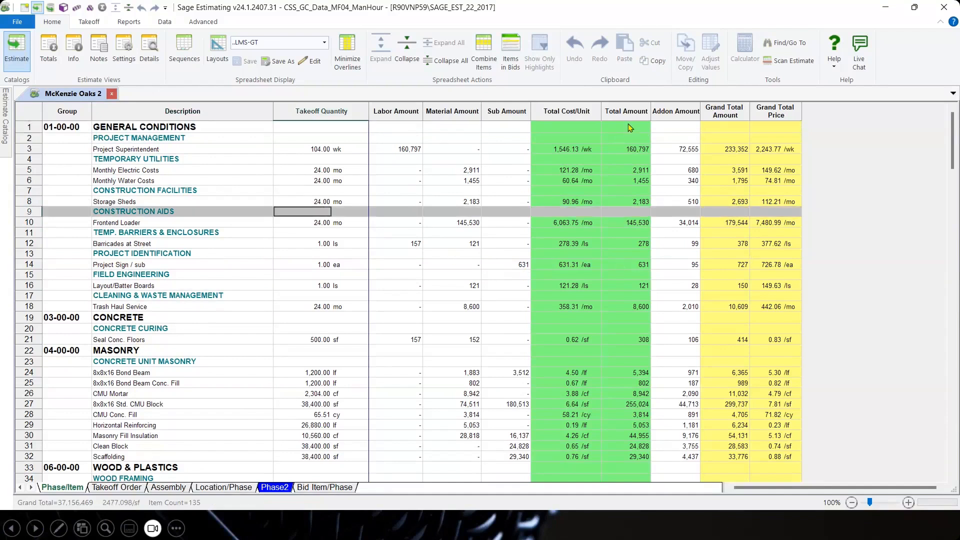
pyautogui.click(552, 130)
pyautogui.press('Right')
pyautogui.press('Right')
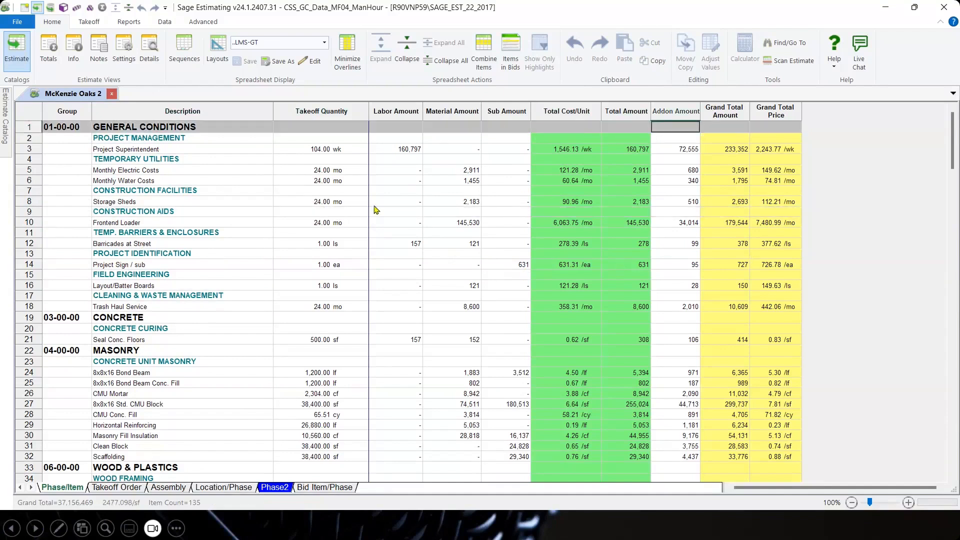
pyautogui.click(448, 63)
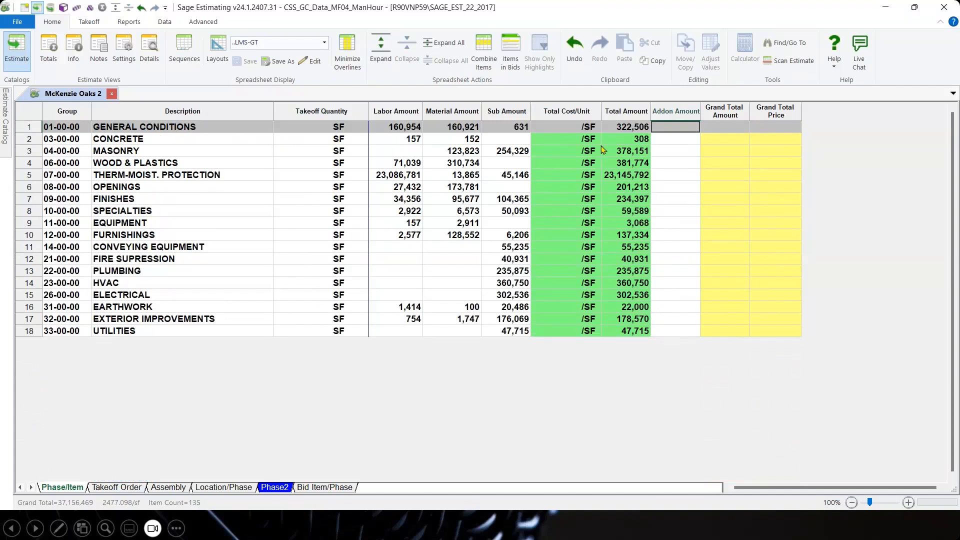
# Step: Set the General Conditions division's takeoff quantity to 15,000 SF and check its total cost per unit
pyautogui.click(311, 129)
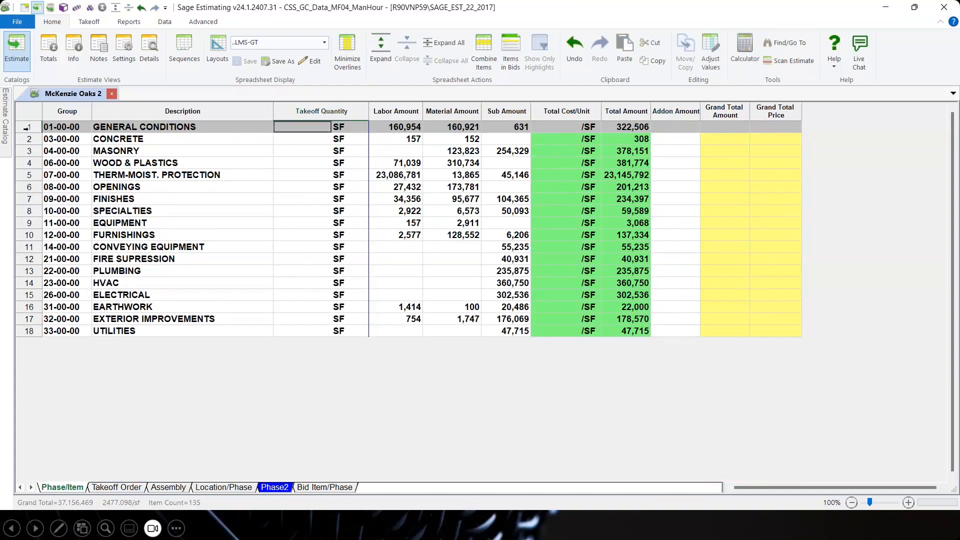
pyautogui.click(27, 128)
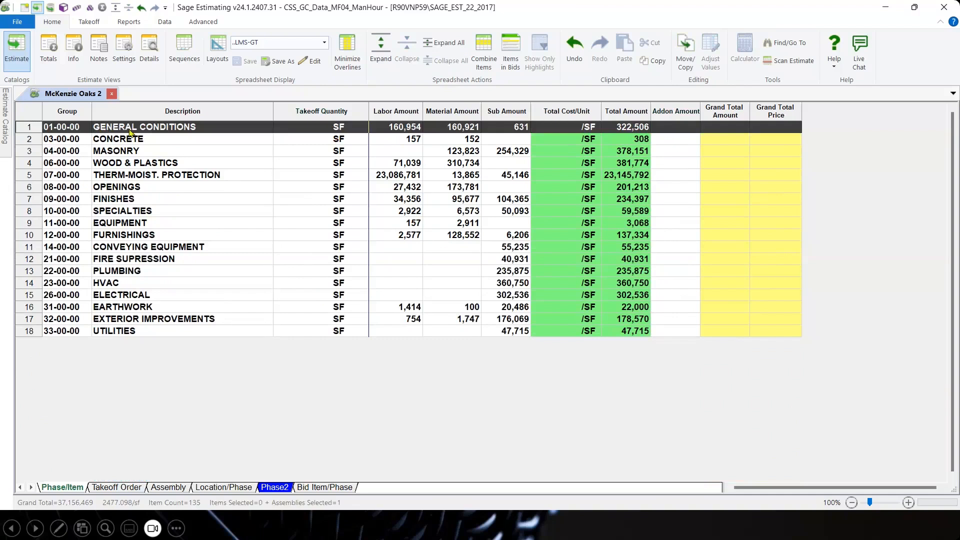
pyautogui.click(660, 130)
pyautogui.click(317, 129)
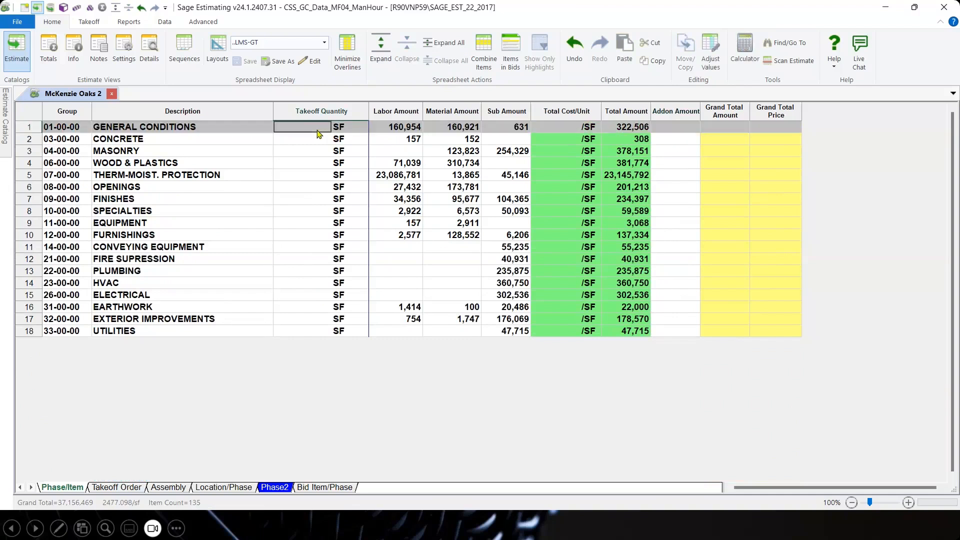
pyautogui.write('1500')
pyautogui.press('Tab')
pyautogui.click(238, 140)
pyautogui.click(300, 131)
pyautogui.click(573, 129)
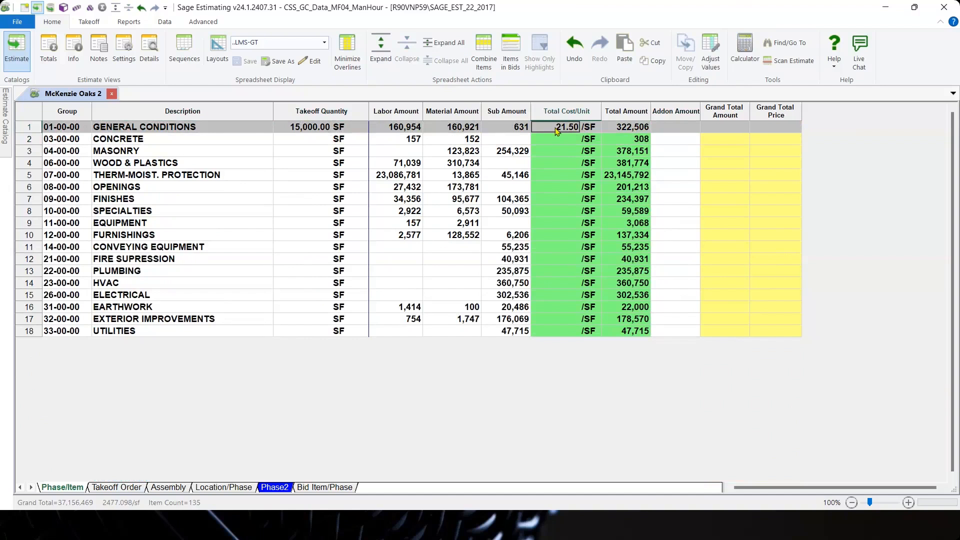
# Step: Examine the Total Amount, Addon Amount, Grand Total Amount and Grand Total Price columns for the collapsed divisions
pyautogui.click(737, 132)
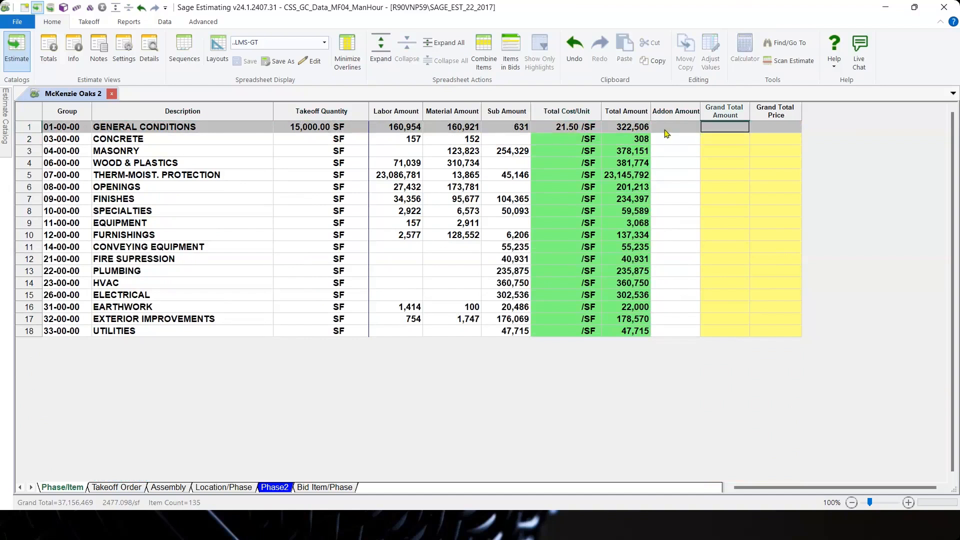
pyautogui.click(642, 131)
pyautogui.moveTo(719, 130); pyautogui.dragTo(799, 130)
pyautogui.click(735, 174)
pyautogui.click(730, 111)
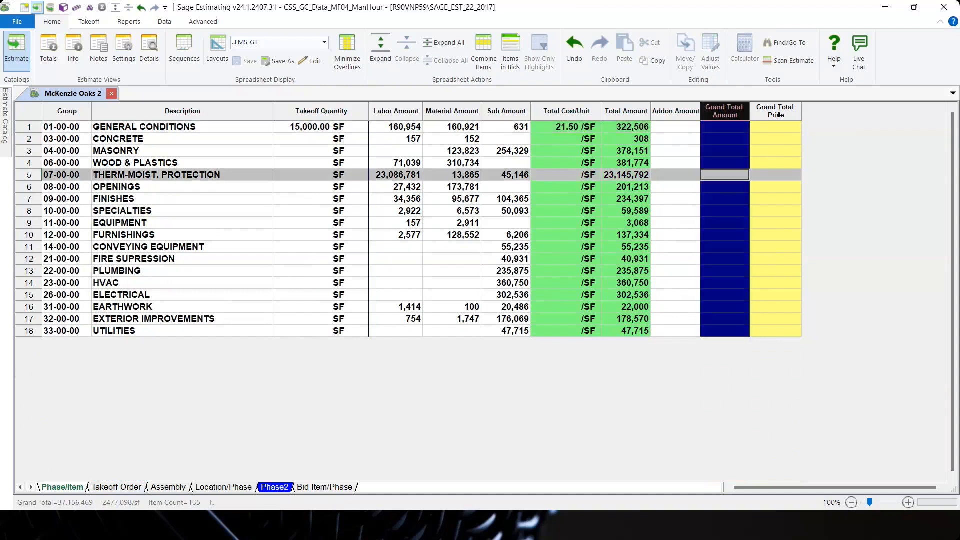
pyautogui.click(780, 111)
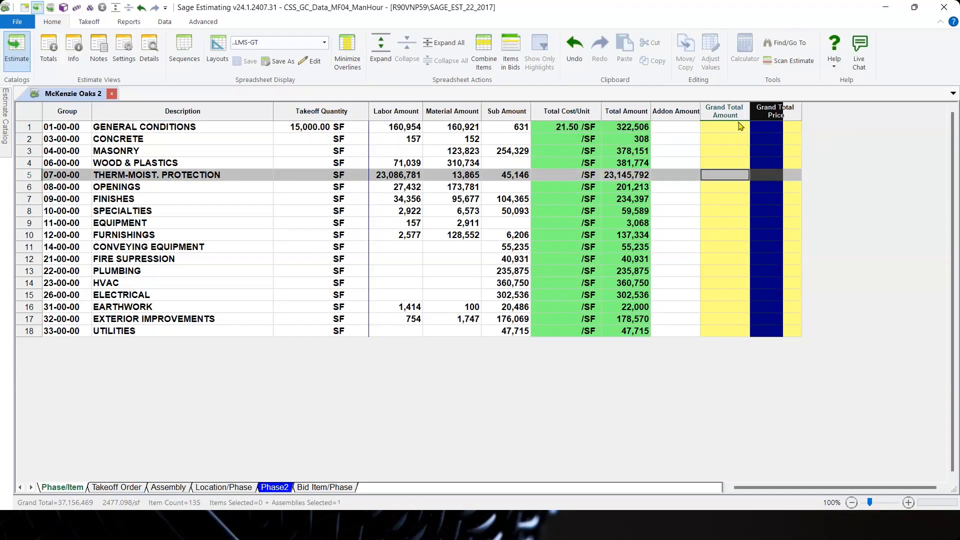
pyautogui.click(629, 129)
pyautogui.click(683, 127)
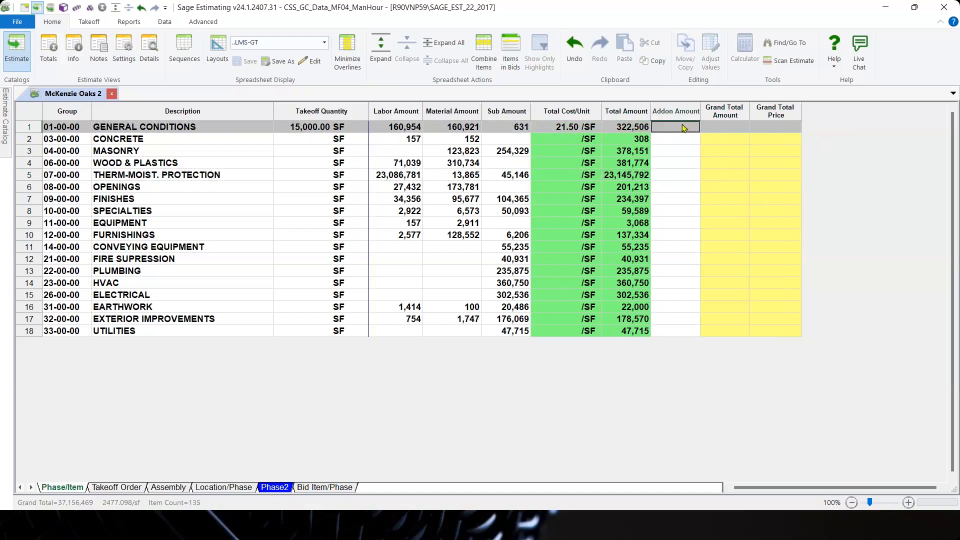
pyautogui.click(740, 127)
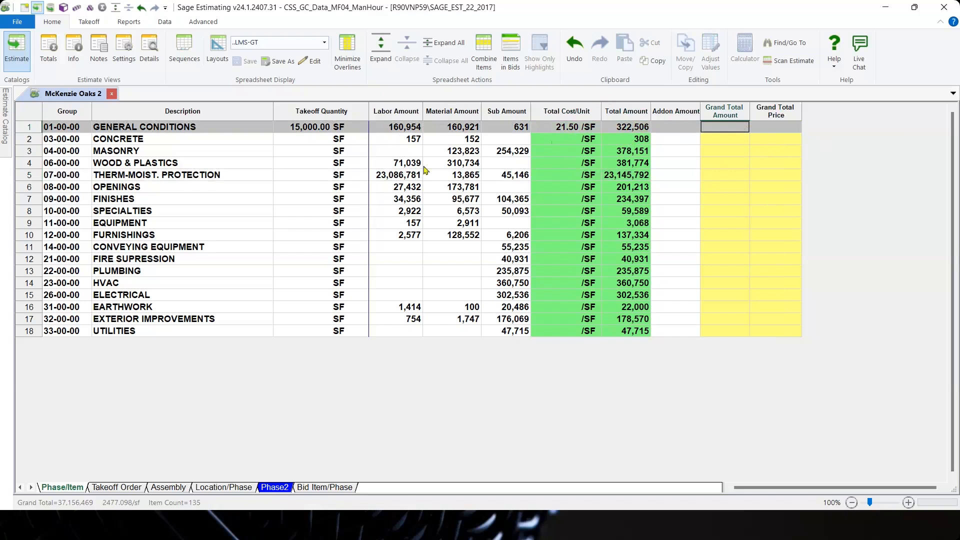
# Step: Expand the estimate fully, collapse it again, and expand it one level to list the phases under each division
pyautogui.click(434, 44)
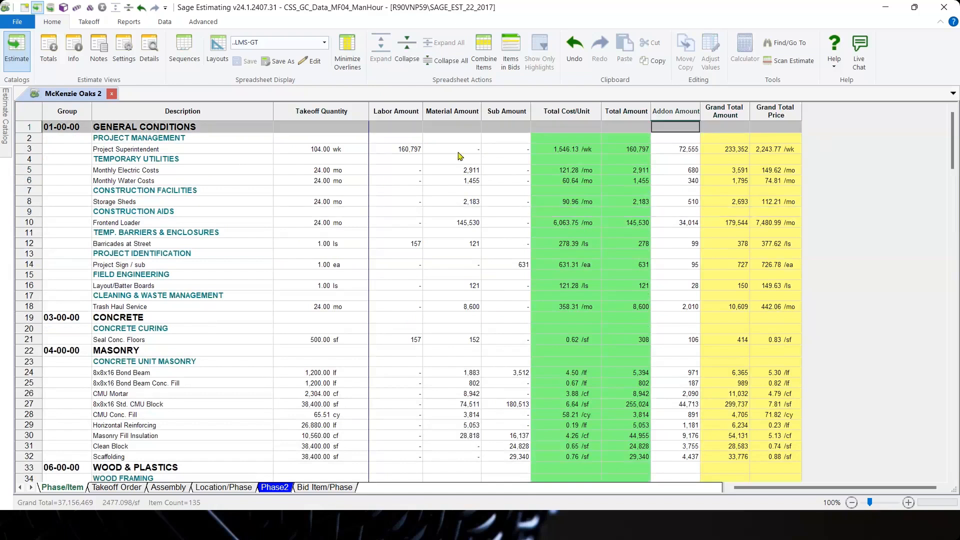
pyautogui.click(437, 62)
pyautogui.click(380, 50)
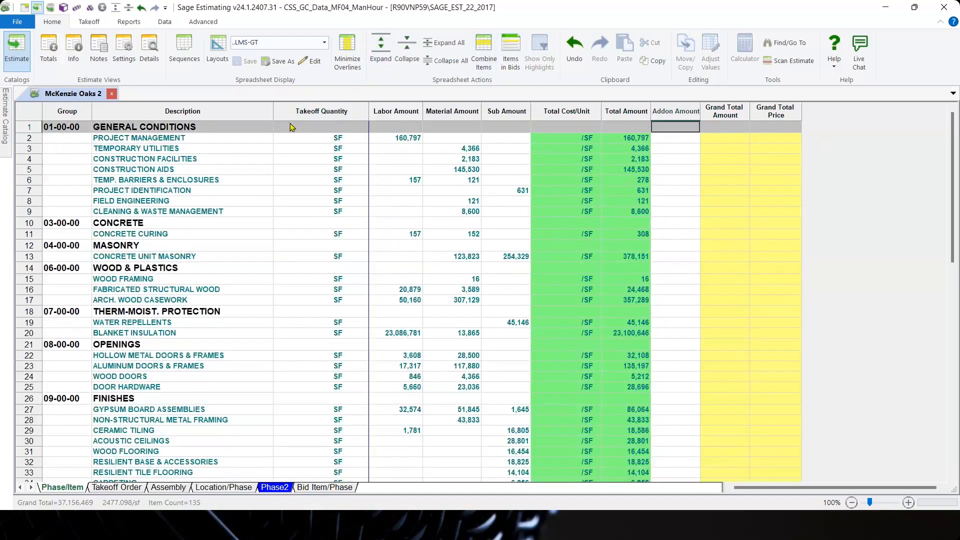
# Step: Set the Project Management phase's takeoff quantity to 15,000 SF
pyautogui.click(312, 143)
pyautogui.click(308, 170)
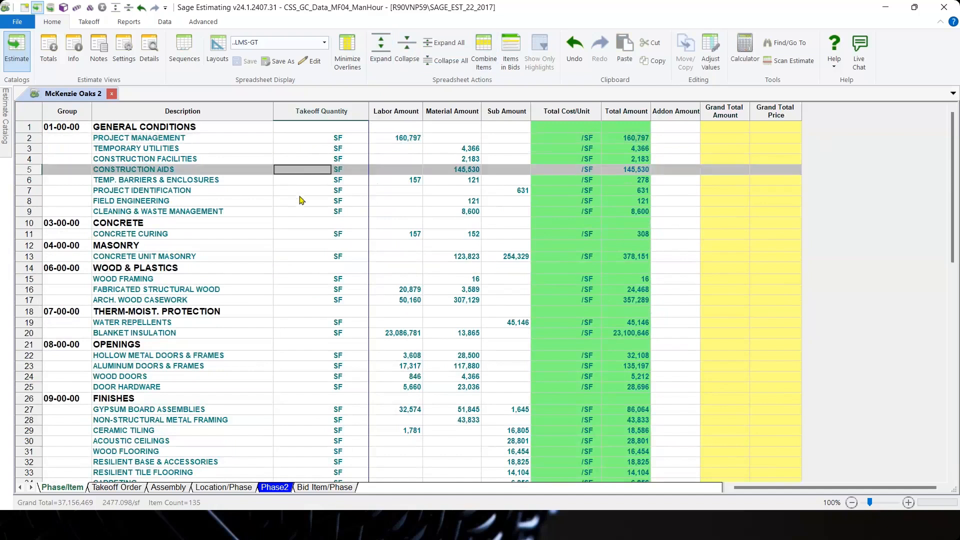
pyautogui.moveTo(303, 212); pyautogui.dragTo(316, 146)
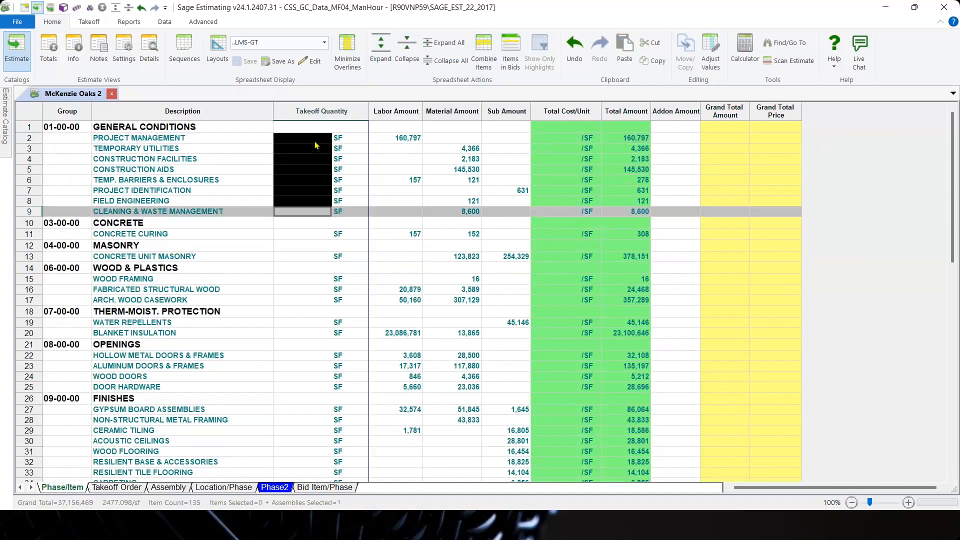
pyautogui.click(315, 142)
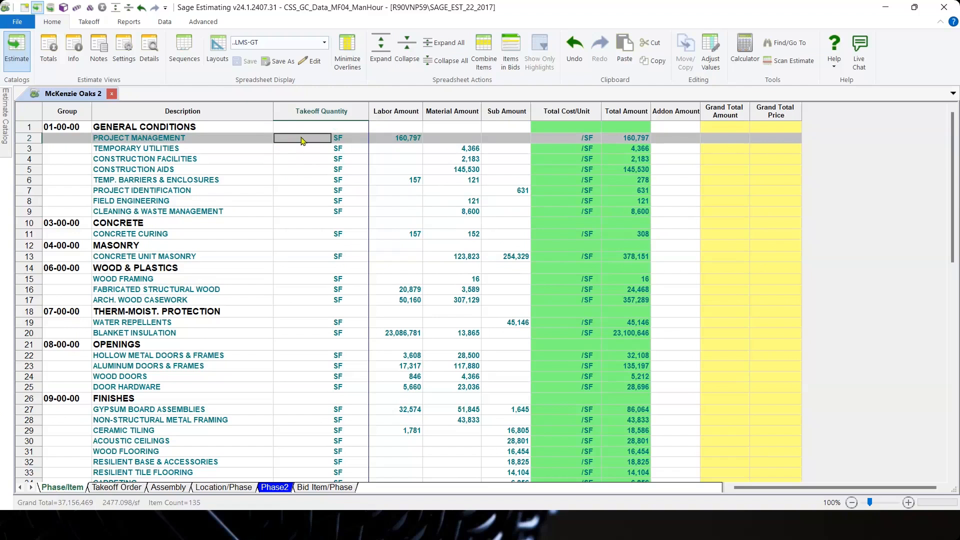
pyautogui.write('15000')
pyautogui.press('Tab')
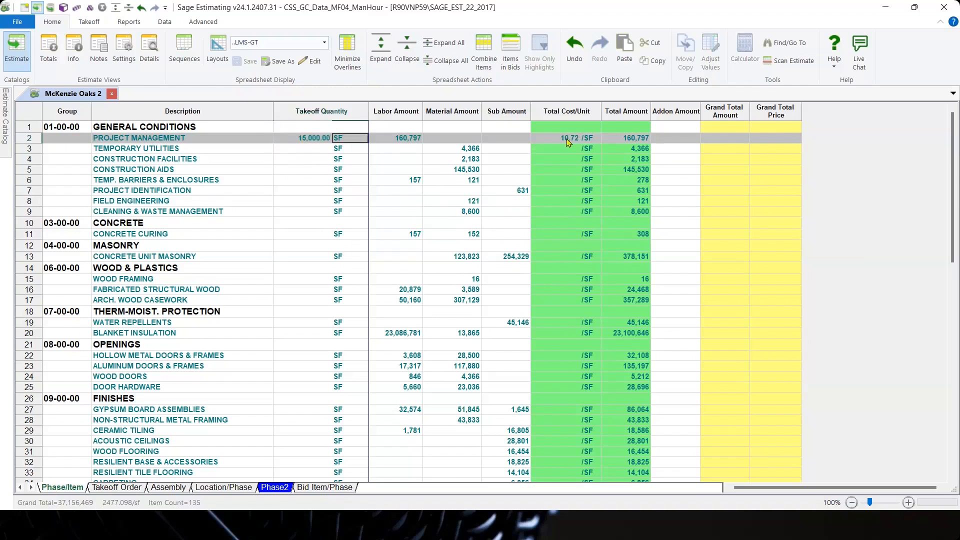
# Step: Compare the Project Management cost per unit with the neighbouring phases and examine the expanded General Conditions row
pyautogui.click(567, 171)
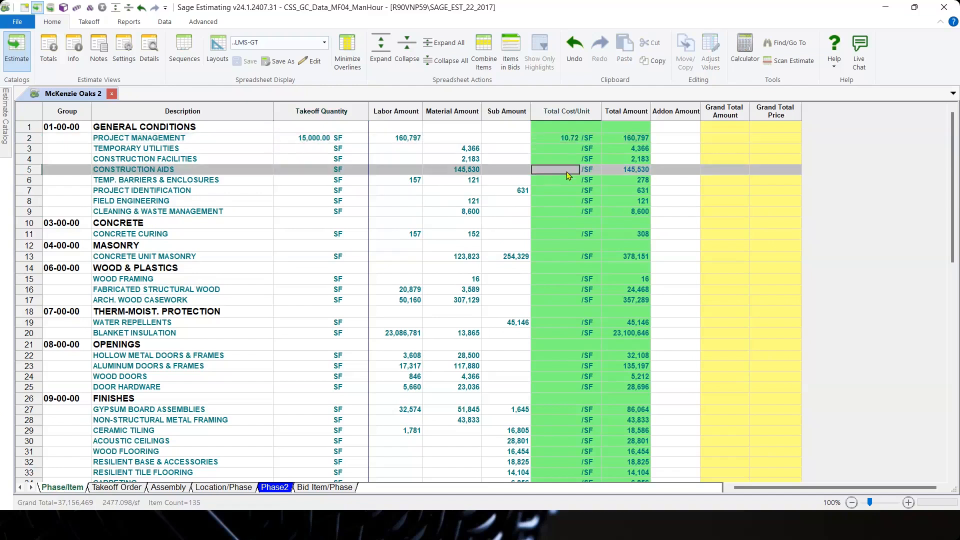
pyautogui.click(567, 141)
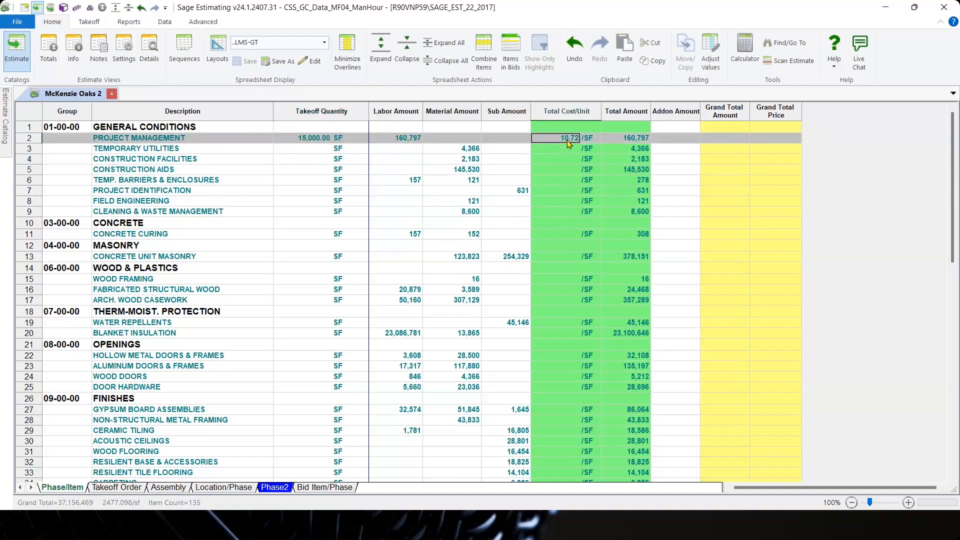
pyautogui.click(568, 149)
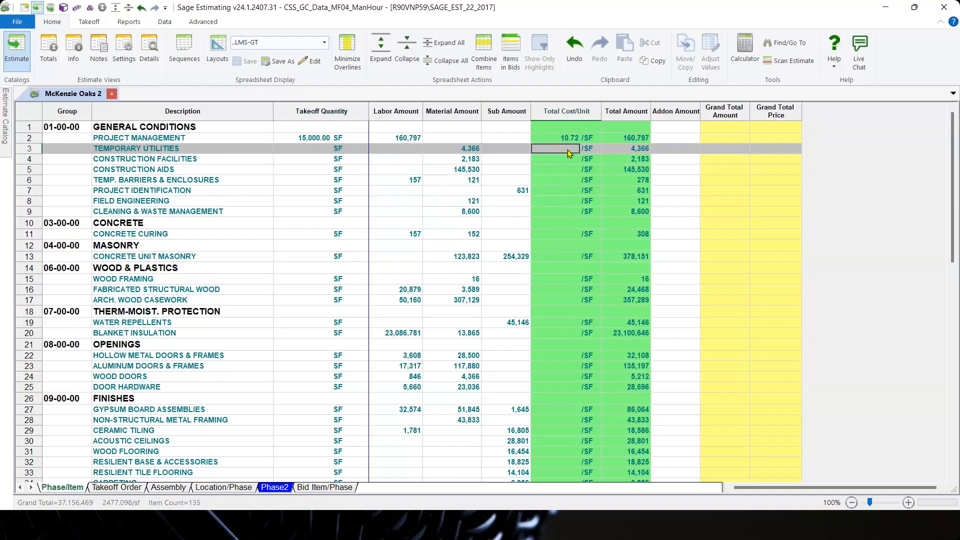
pyautogui.click(151, 137)
pyautogui.click(140, 150)
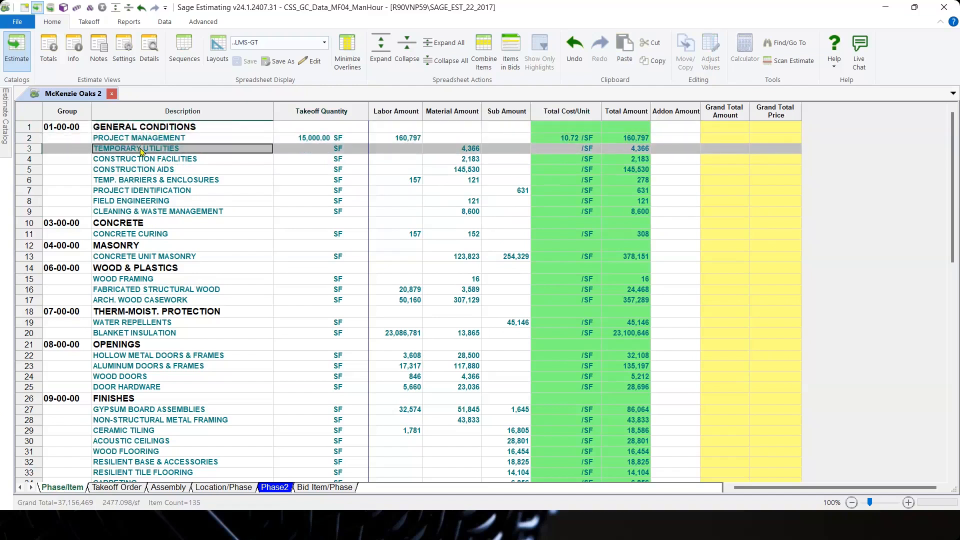
pyautogui.click(172, 159)
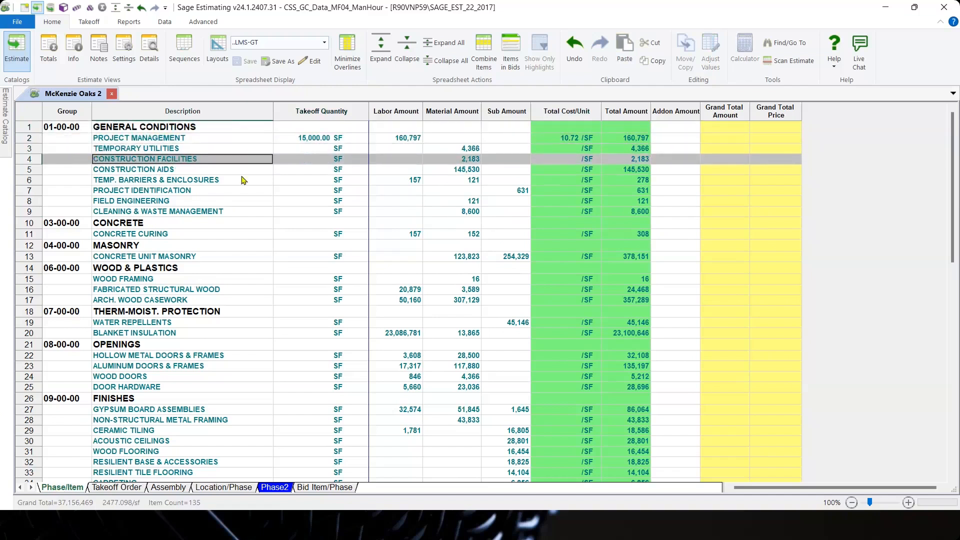
pyautogui.click(300, 128)
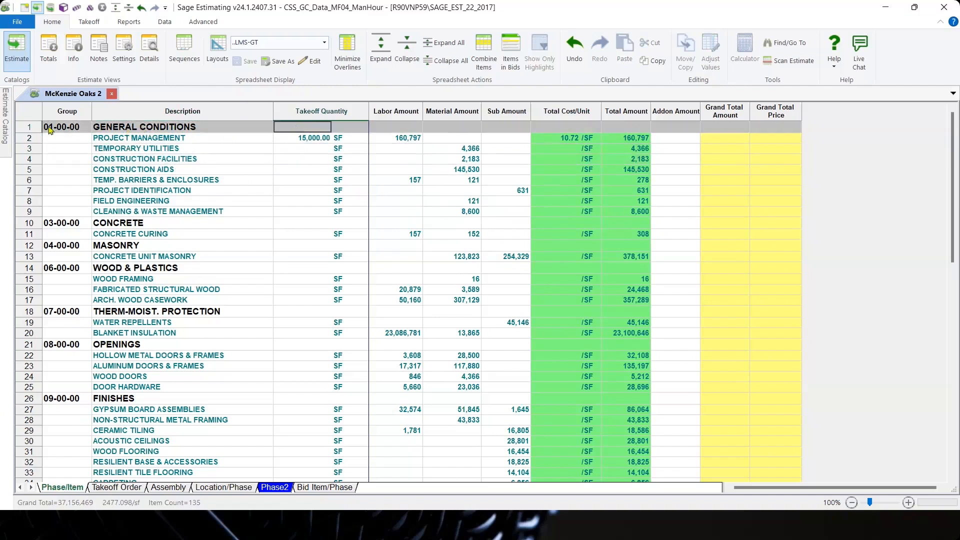
pyautogui.click(260, 167)
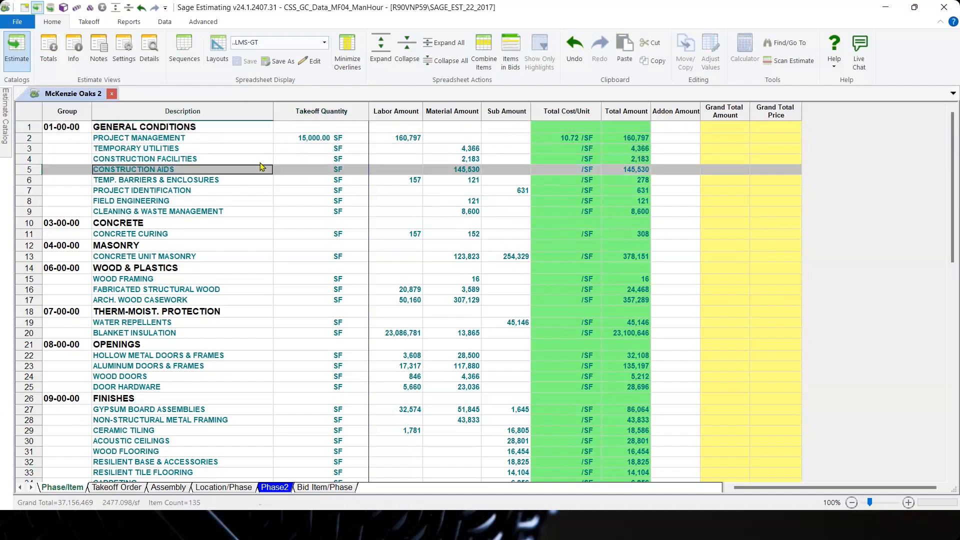
# Step: Enable the spreadsheet preferences for displaying overline totals when expanded, overline grand totals amount and overline addon amount
pyautogui.click(31, 27)
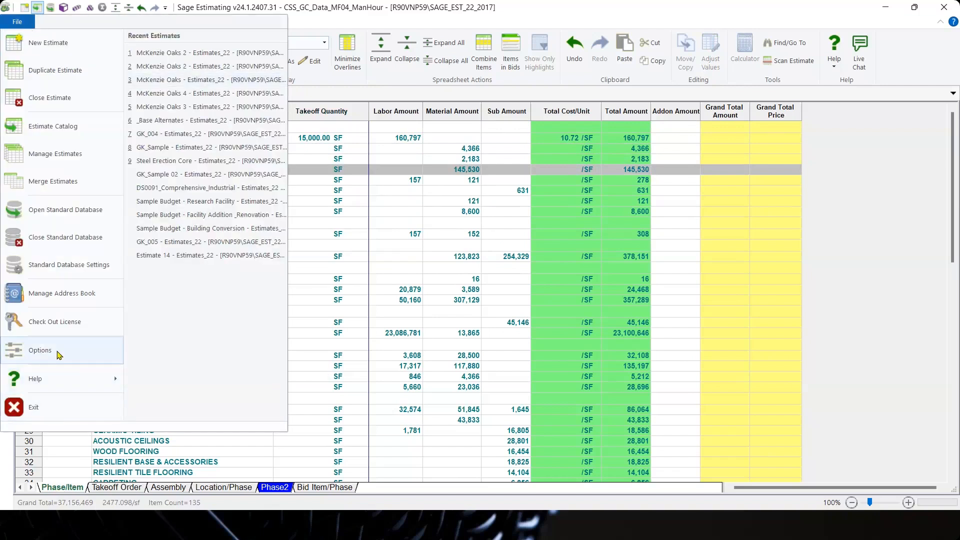
pyautogui.click(59, 354)
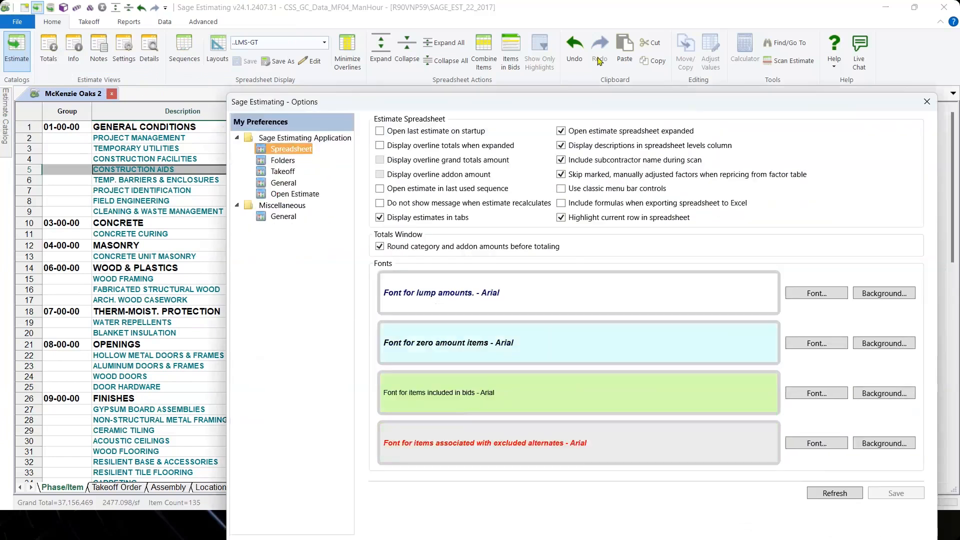
pyautogui.moveTo(460, 106); pyautogui.dragTo(350, 25)
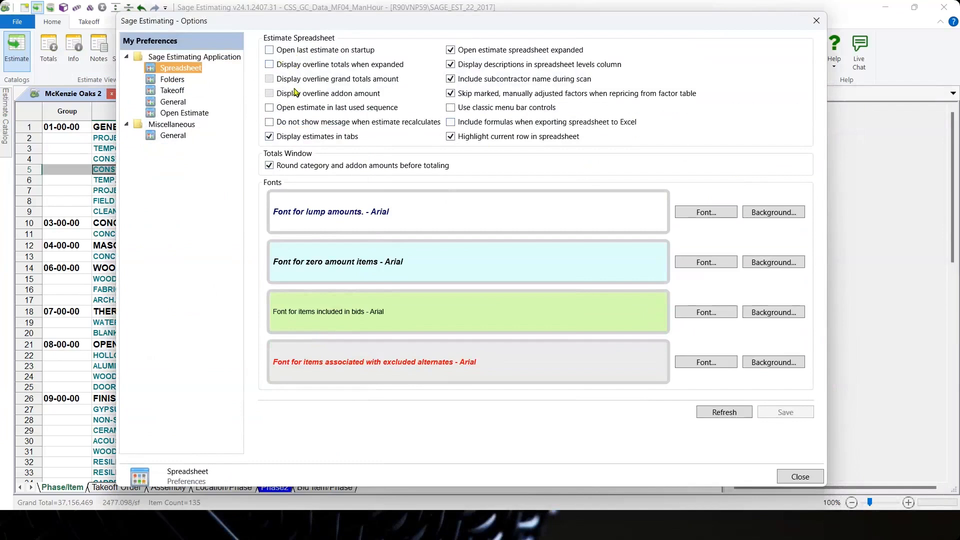
pyautogui.press('ctrl')
pyautogui.press('ctrl')
pyautogui.click(270, 65)
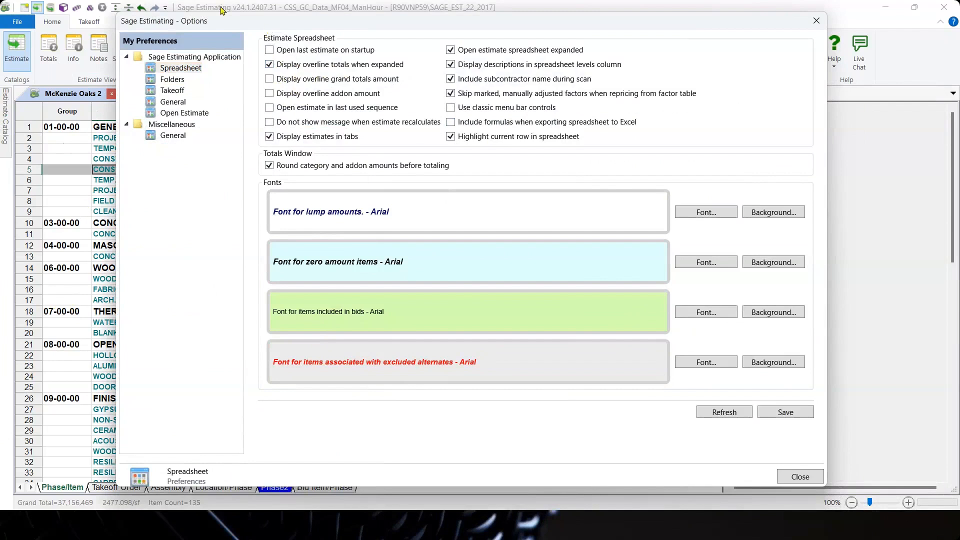
pyautogui.moveTo(244, 26); pyautogui.dragTo(271, 48)
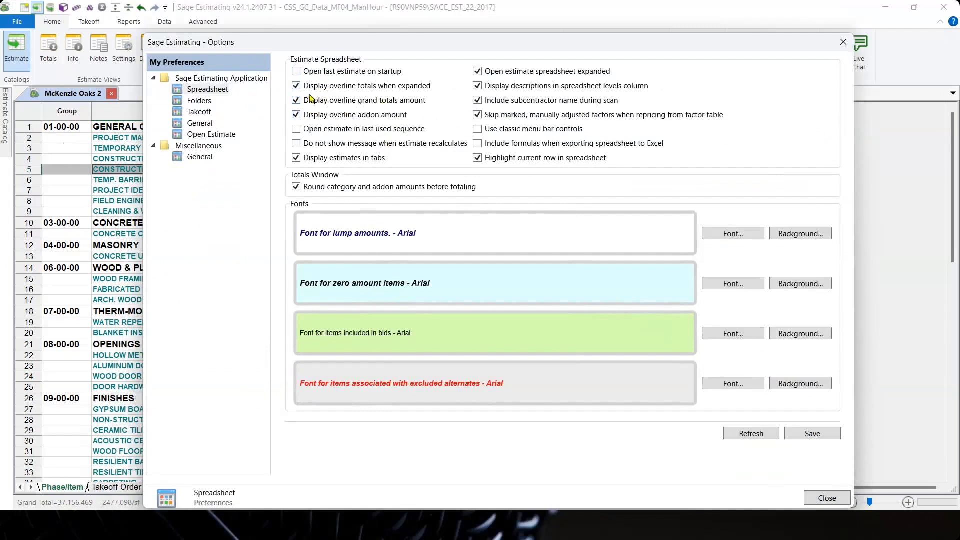
# Step: Save the spreadsheet preferences, close the options and return to the expanded estimate
pyautogui.click(808, 435)
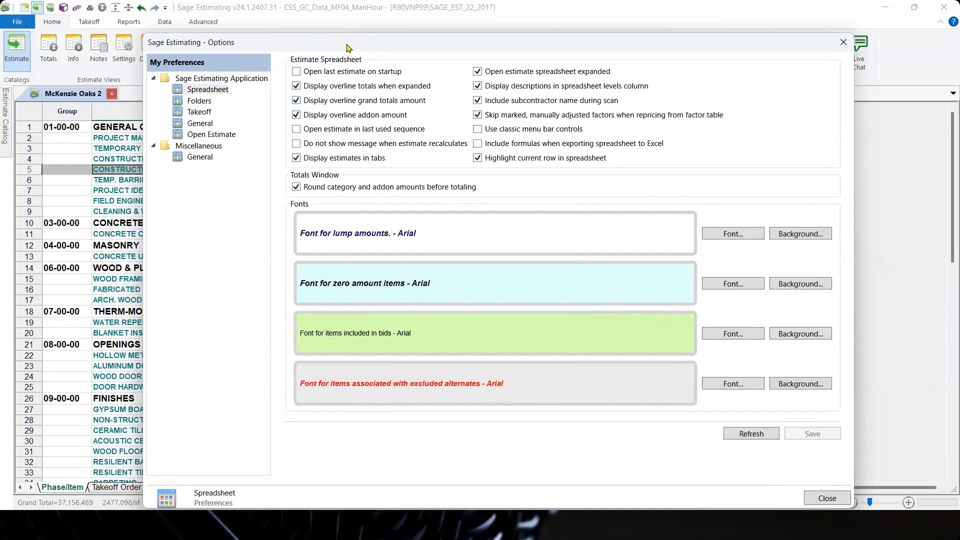
pyautogui.moveTo(349, 48); pyautogui.dragTo(344, 30)
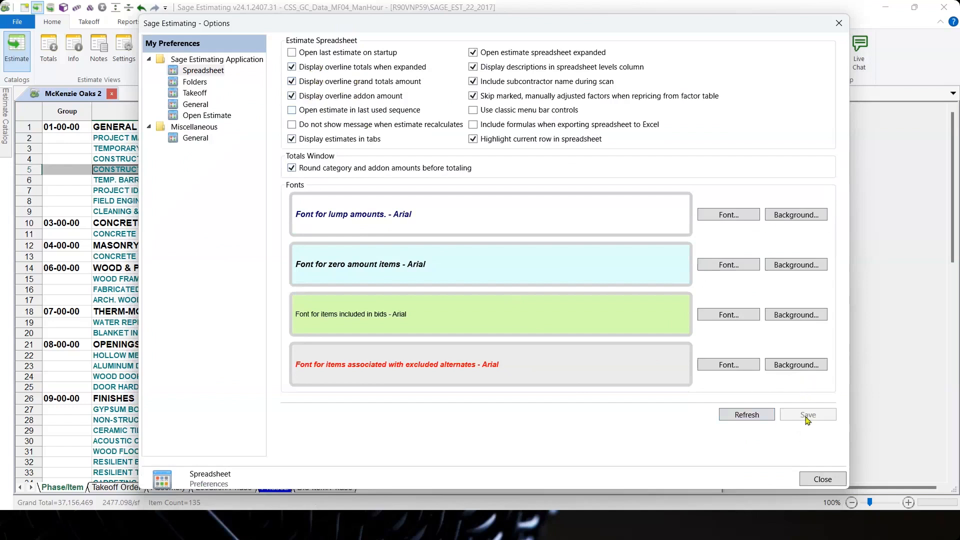
pyautogui.click(821, 479)
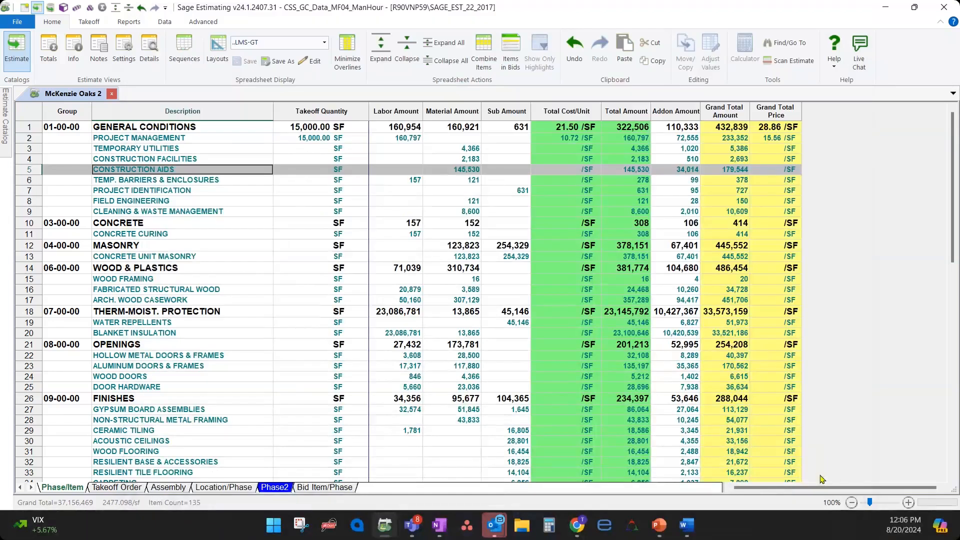
pyautogui.click(406, 256)
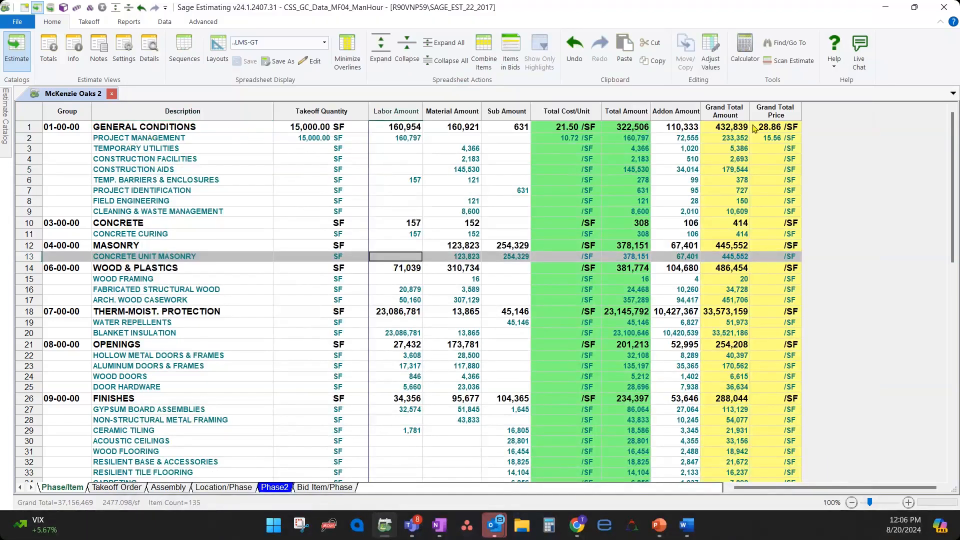
# Step: Expand the whole estimate to item level and examine the General Conditions row's unit cost, addon amount, grand total and price
pyautogui.click(730, 128)
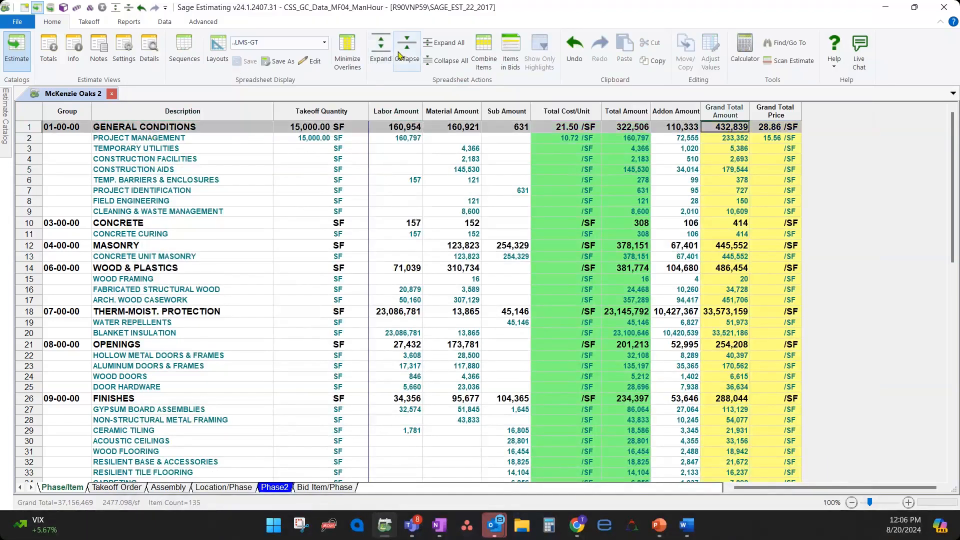
pyautogui.click(440, 45)
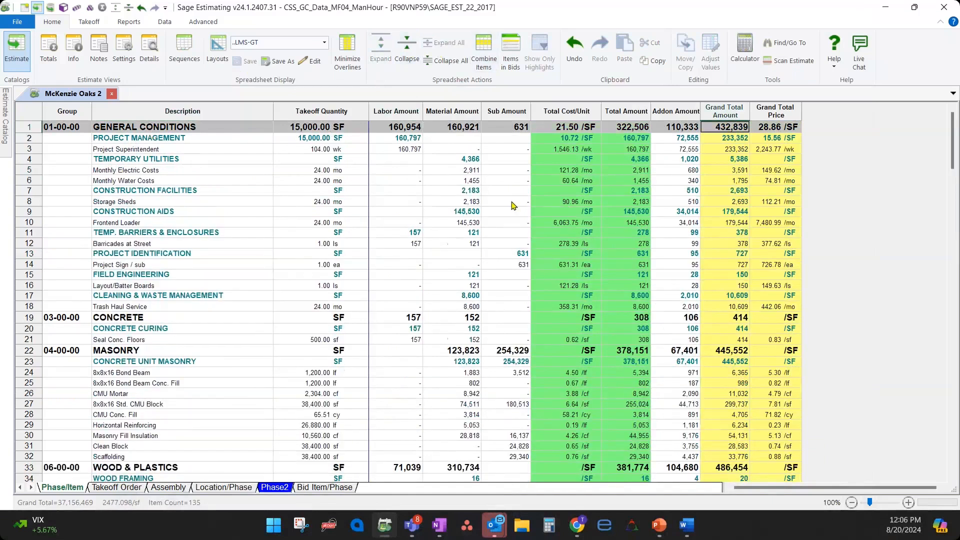
pyautogui.click(513, 205)
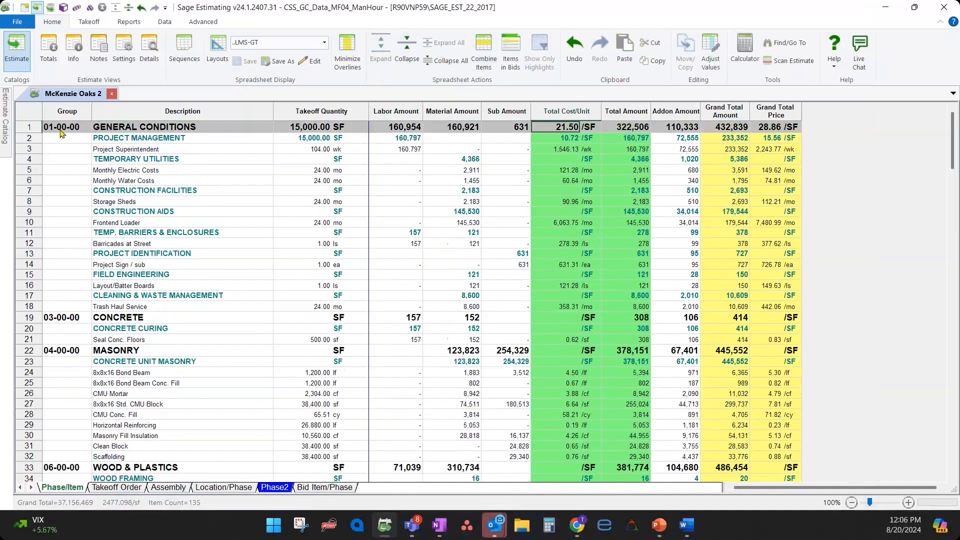
pyautogui.click(34, 126)
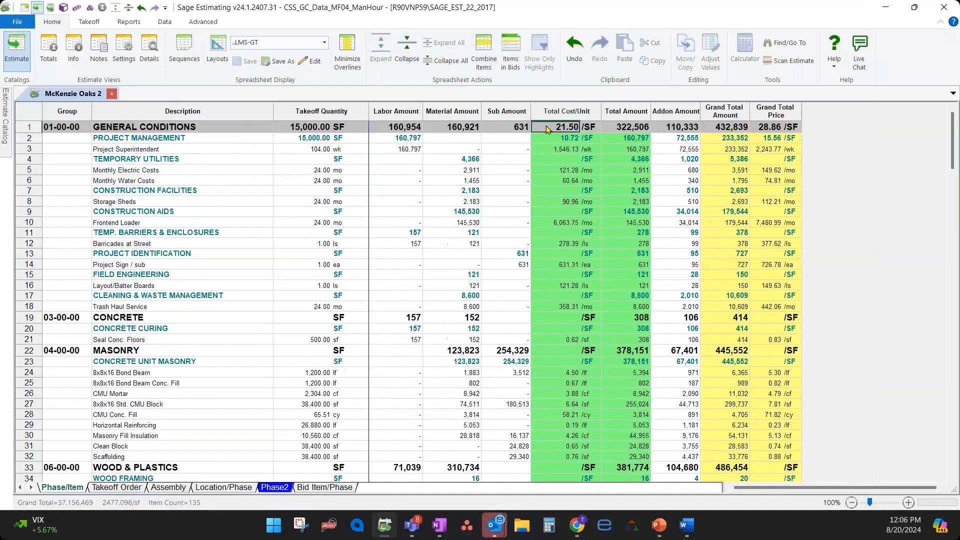
pyautogui.click(570, 139)
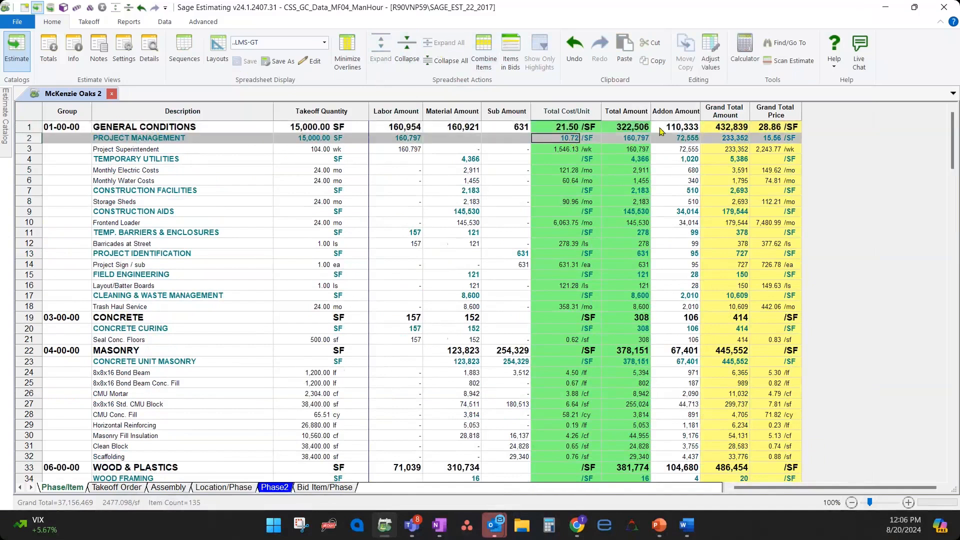
pyautogui.click(687, 128)
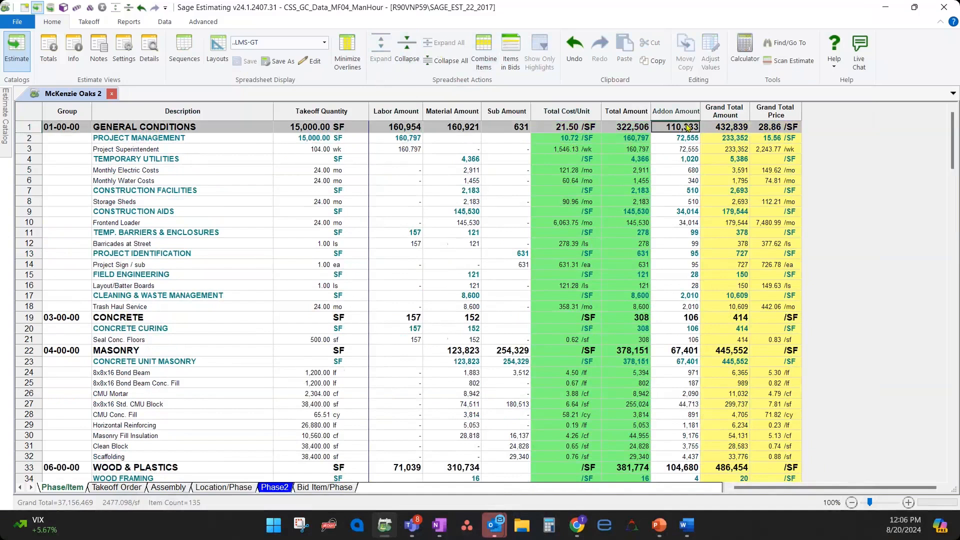
pyautogui.click(728, 128)
pyautogui.click(771, 129)
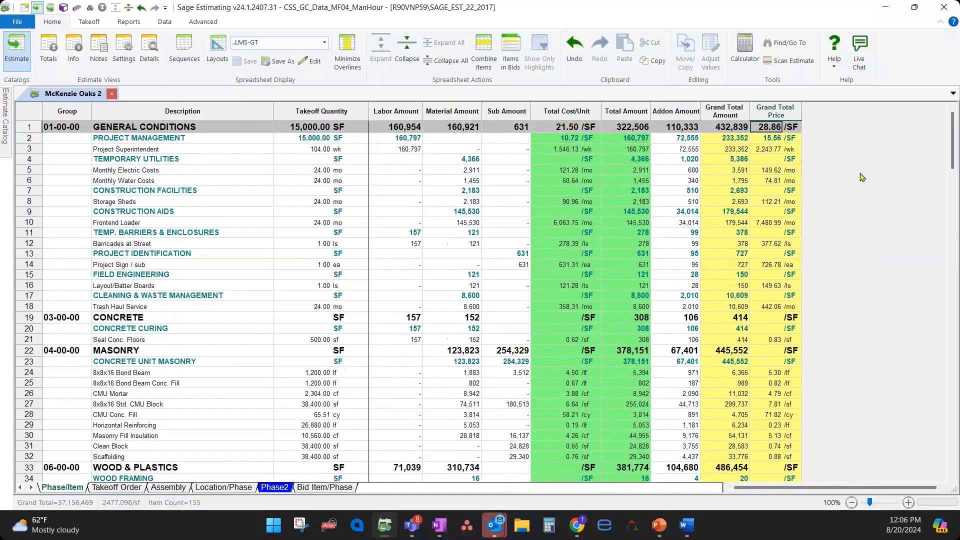
# Step: Open the estimate's spreadsheet report and return to the estimate spreadsheet without changing anything
pyautogui.click(622, 192)
pyautogui.click(290, 267)
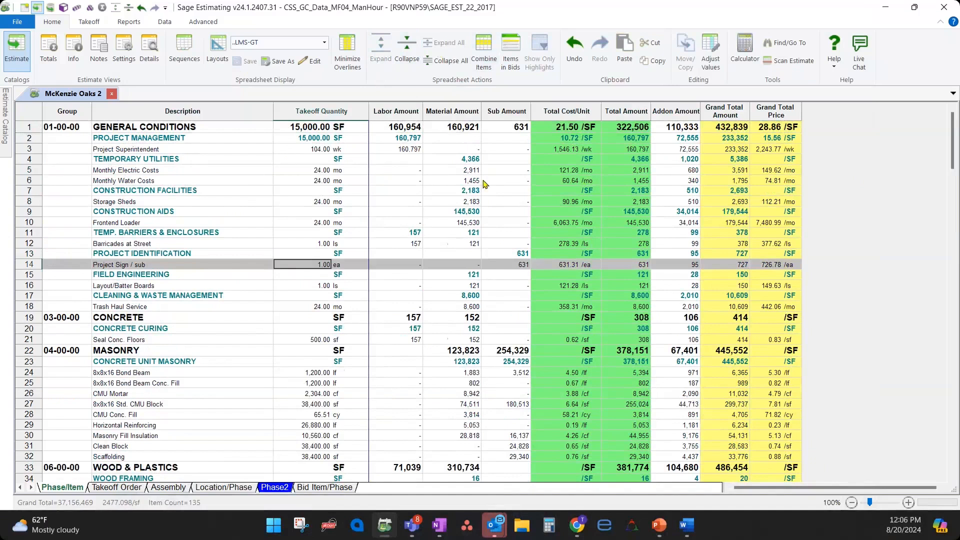
pyautogui.click(154, 202)
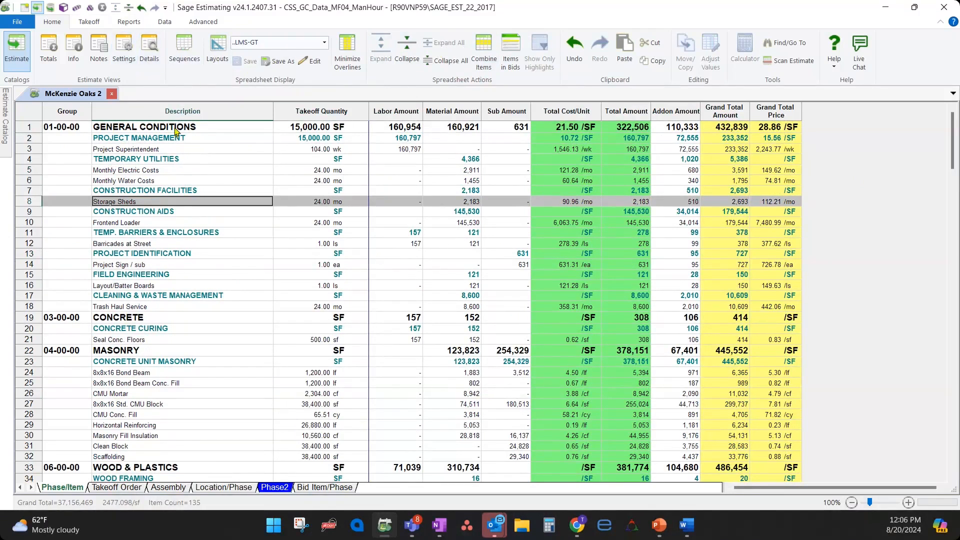
pyautogui.click(127, 22)
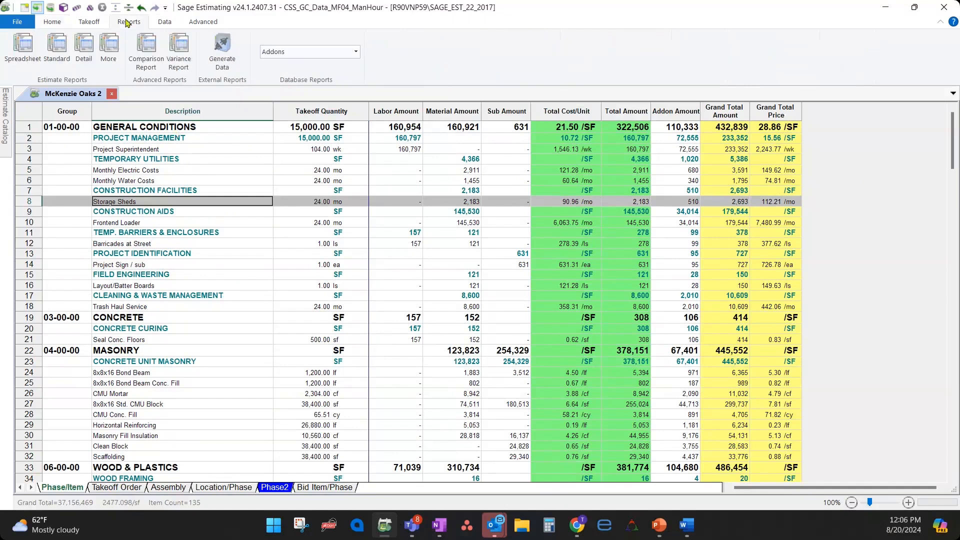
pyautogui.click(29, 51)
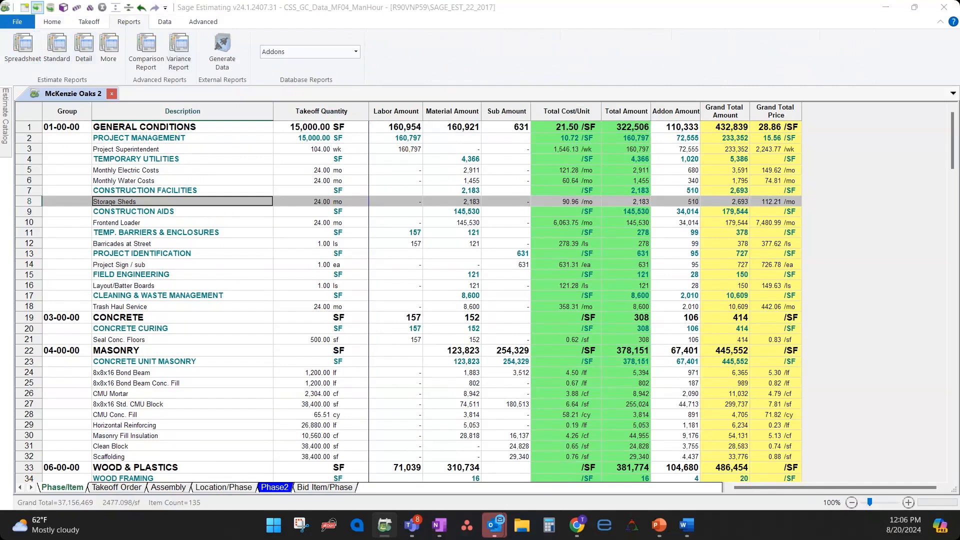
pyautogui.click(291, 192)
pyautogui.click(60, 24)
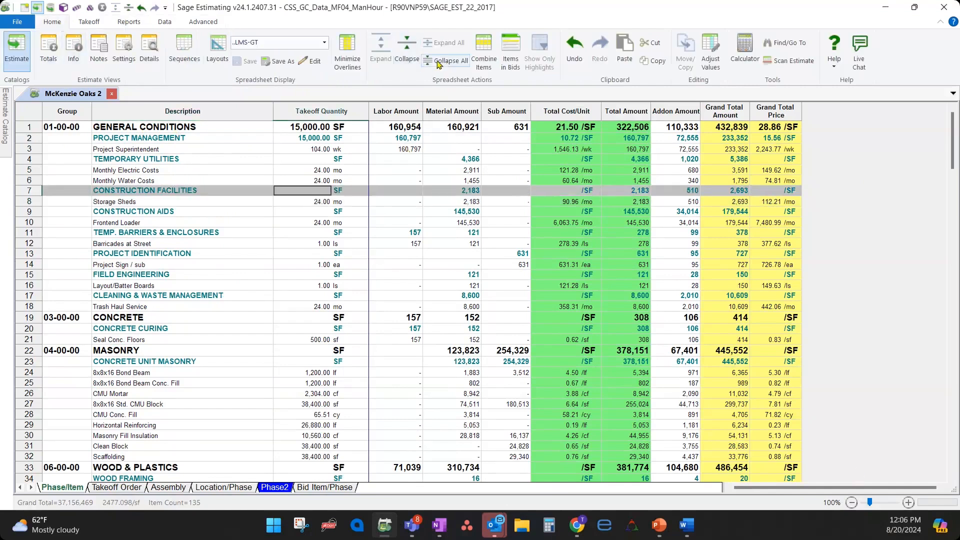
# Step: Load the Demo SOV layout and collapse the estimate so that only the division rows are shown
pyautogui.click(407, 50)
pyautogui.click(324, 42)
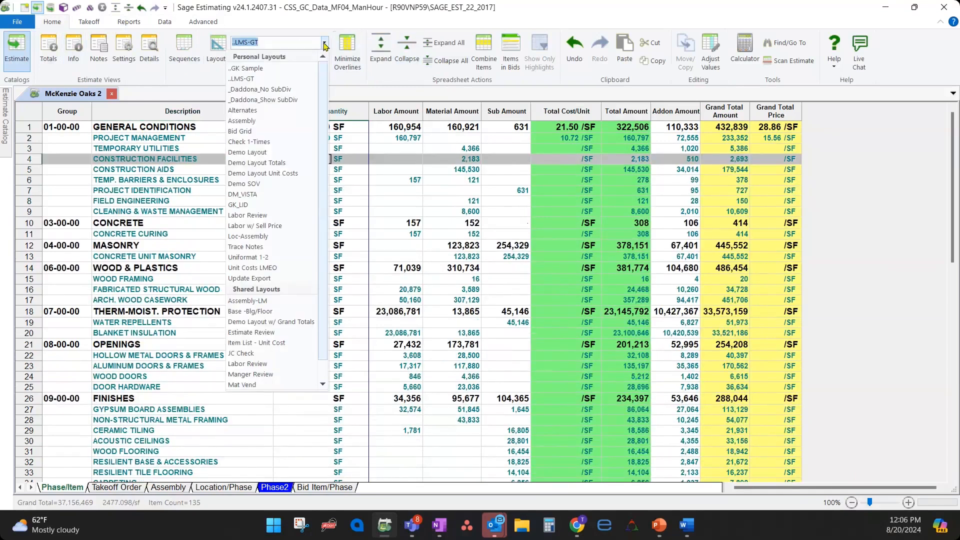
pyautogui.click(260, 183)
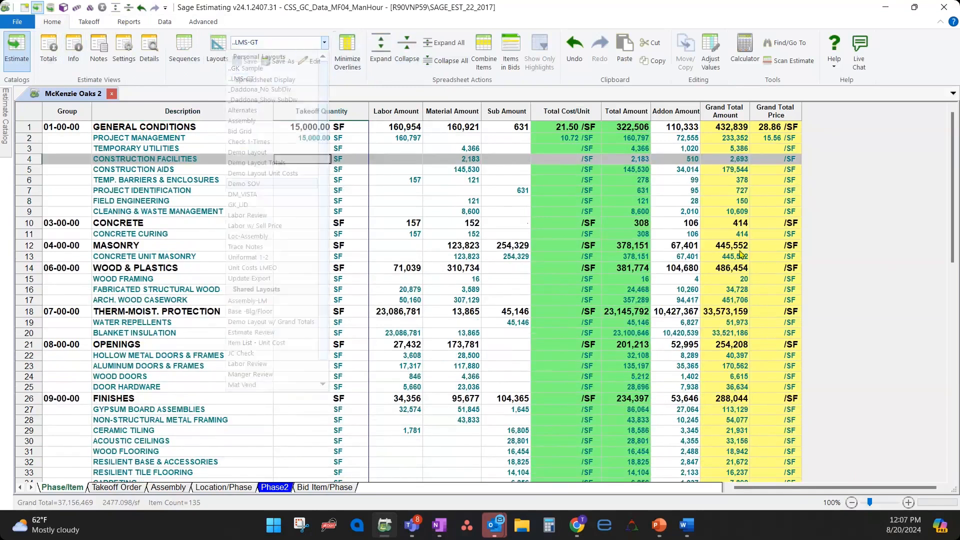
pyautogui.click(456, 289)
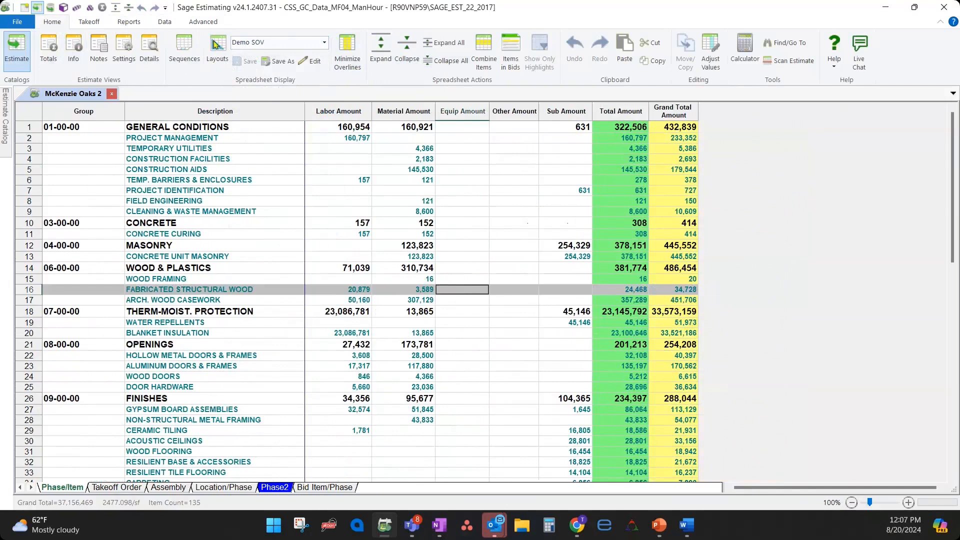
pyautogui.click(407, 52)
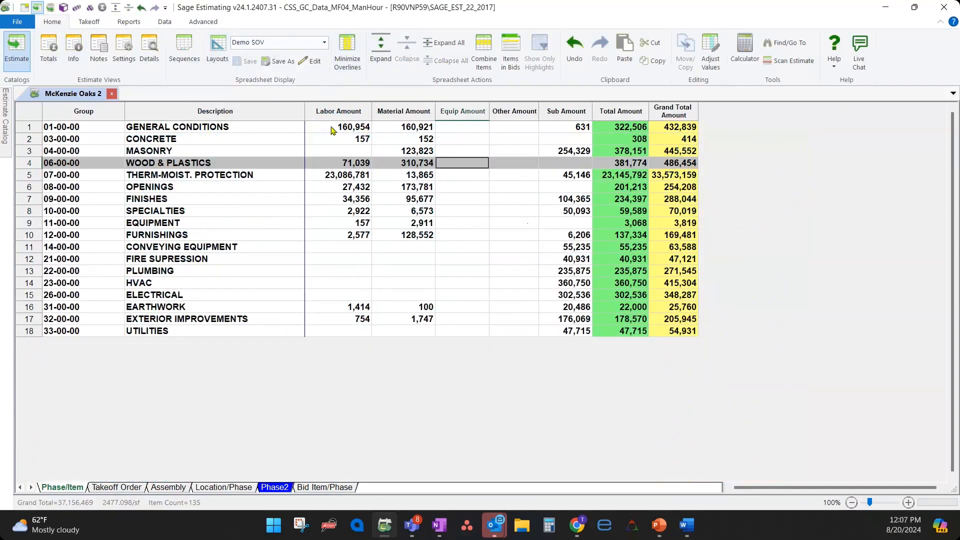
# Step: Examine the General Conditions division's amounts across the labor, material, equipment, other, sub, total and grand total columns
pyautogui.click(353, 132)
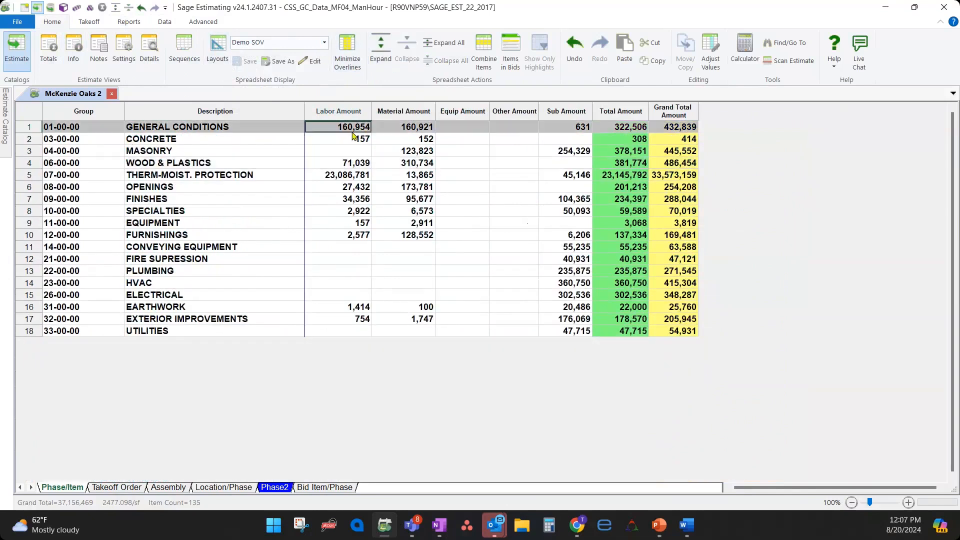
pyautogui.click(411, 129)
pyautogui.click(472, 130)
pyautogui.click(515, 129)
pyautogui.click(573, 129)
pyautogui.click(626, 129)
pyautogui.click(672, 128)
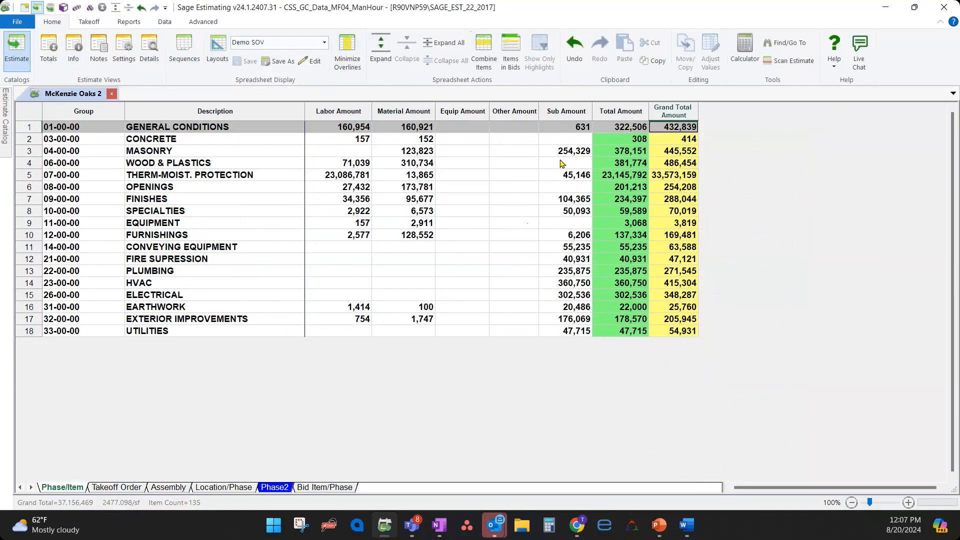
pyautogui.click(364, 200)
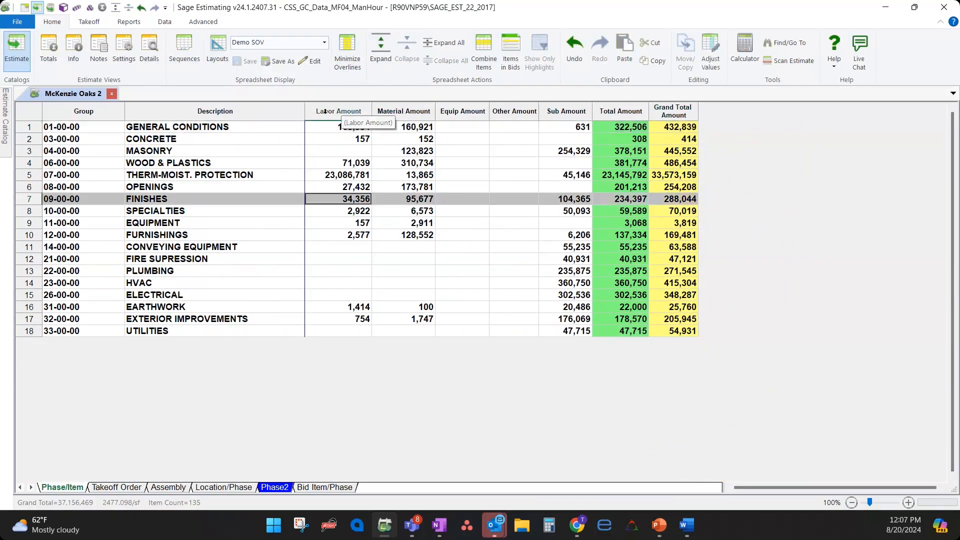
# Step: Hide the Labor Amount through Total Amount columns and narrow the Group column for a schedule-of-values view
pyautogui.moveTo(339, 106); pyautogui.dragTo(622, 111)
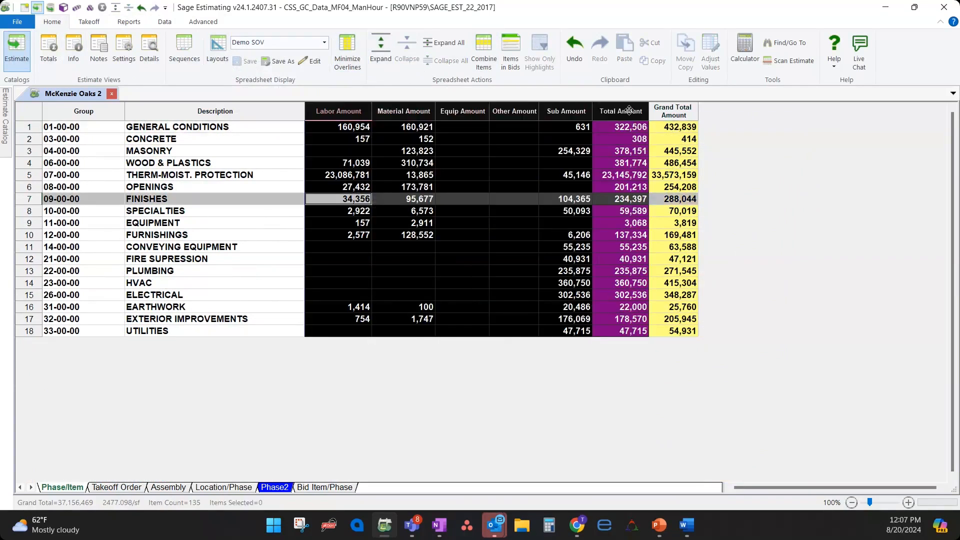
pyautogui.rightClick(629, 113)
pyautogui.click(660, 144)
pyautogui.click(161, 201)
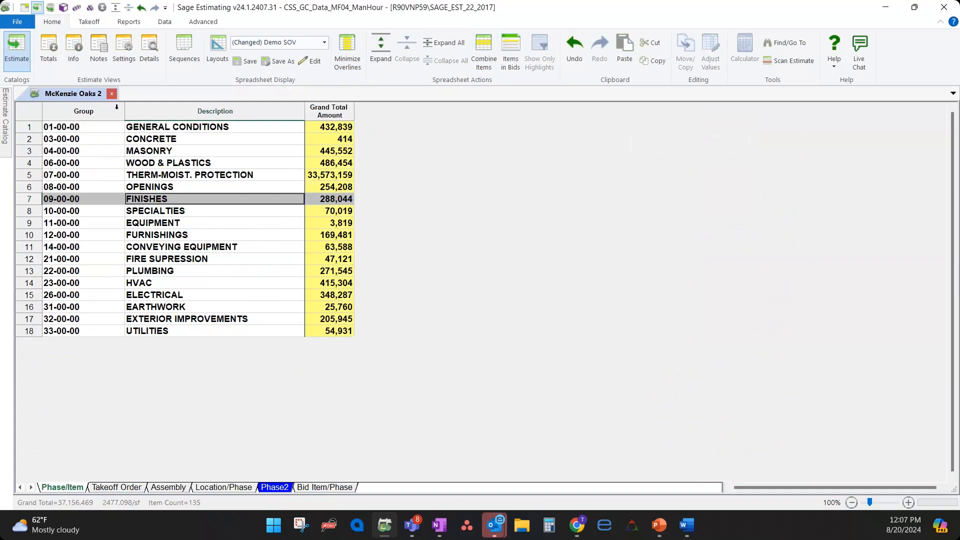
pyautogui.moveTo(125, 109); pyautogui.dragTo(91, 113)
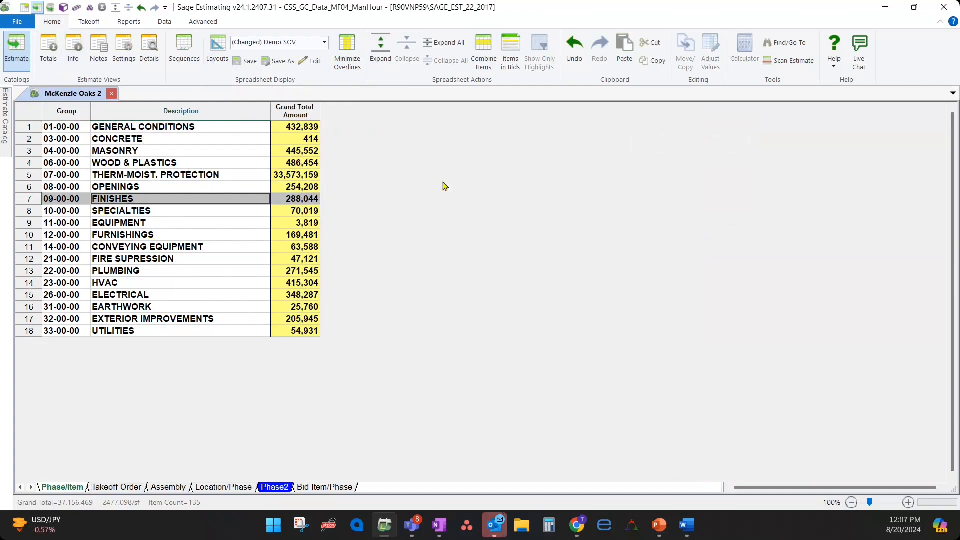
pyautogui.click(272, 226)
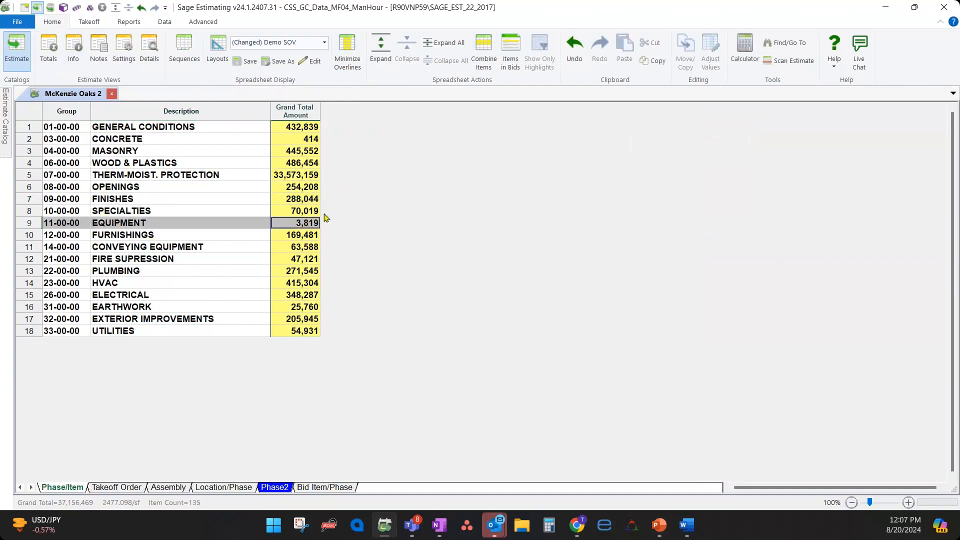
pyautogui.click(302, 126)
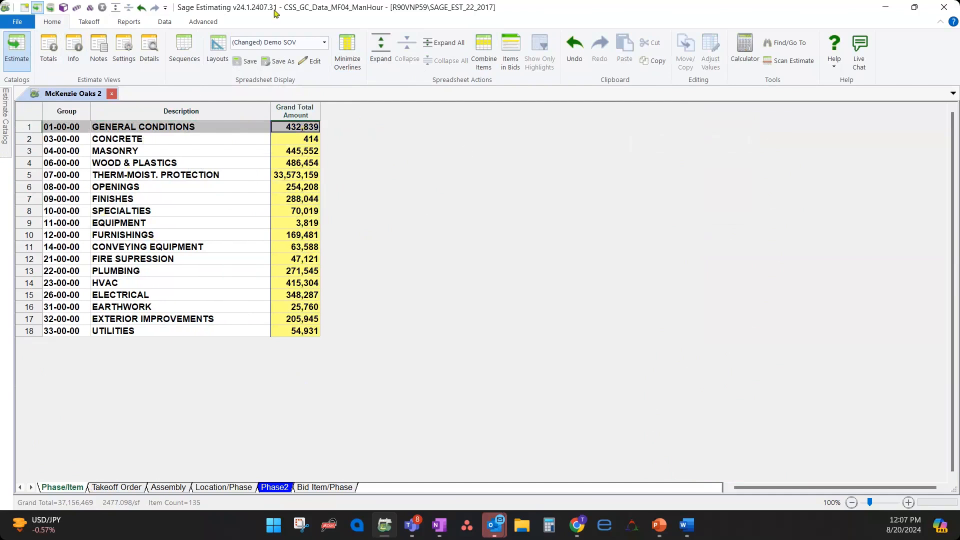
# Step: Switch to the Demo Layout Totals layout and back to ..LMS-GT, and briefly expand General Conditions to view its phases
pyautogui.click(323, 42)
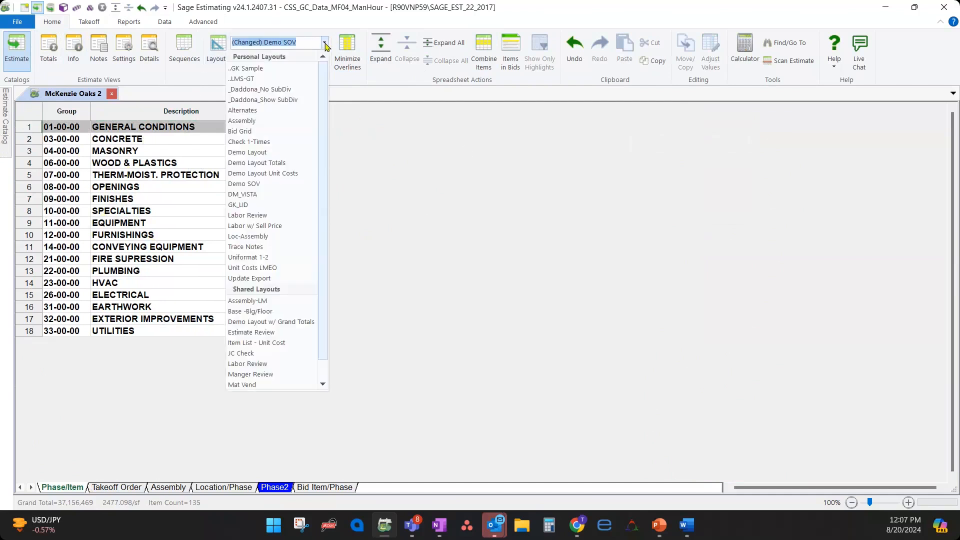
pyautogui.click(262, 165)
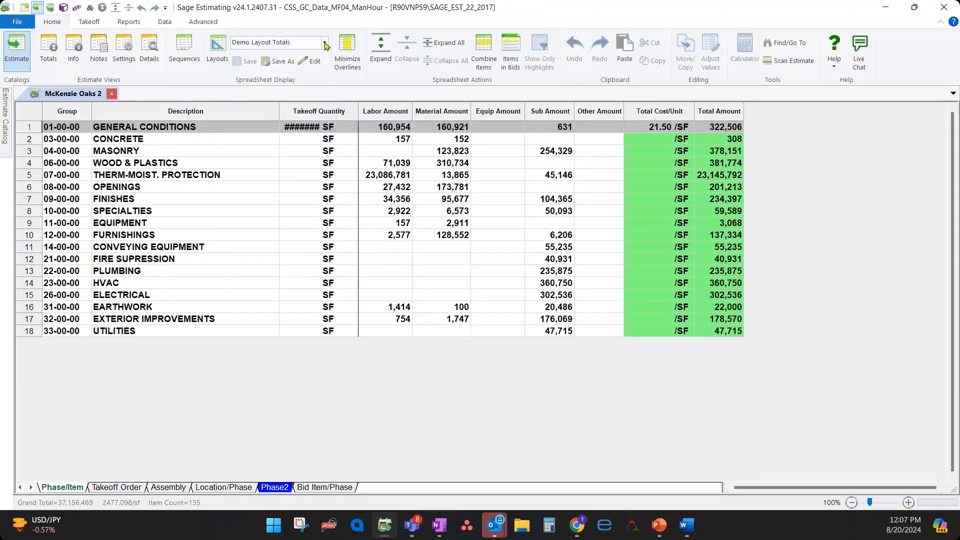
pyautogui.click(324, 43)
pyautogui.click(307, 79)
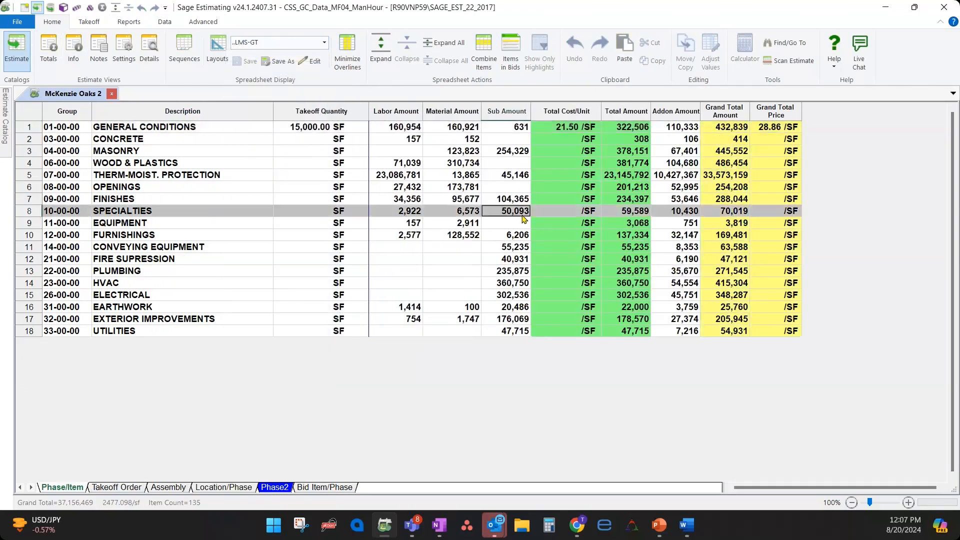
pyautogui.doubleClick(231, 129)
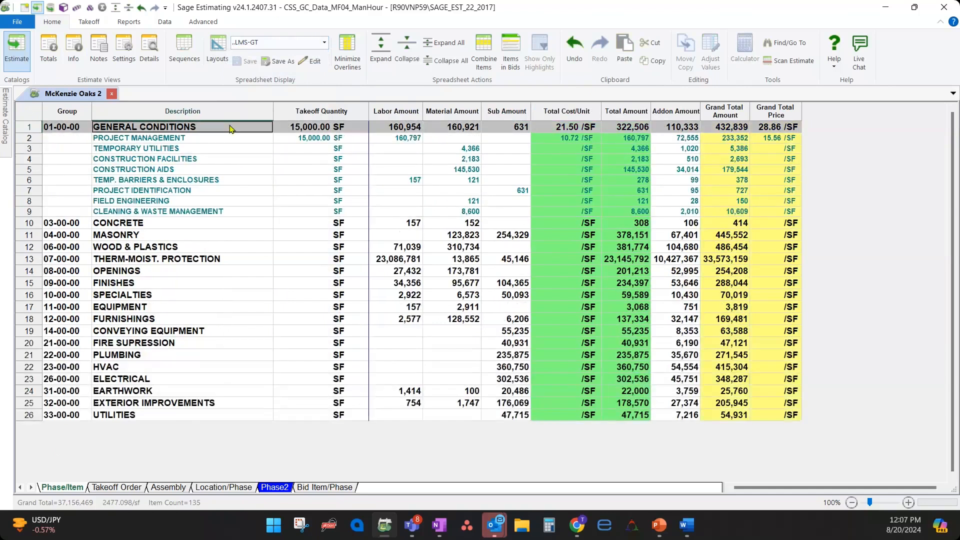
pyautogui.doubleClick(231, 129)
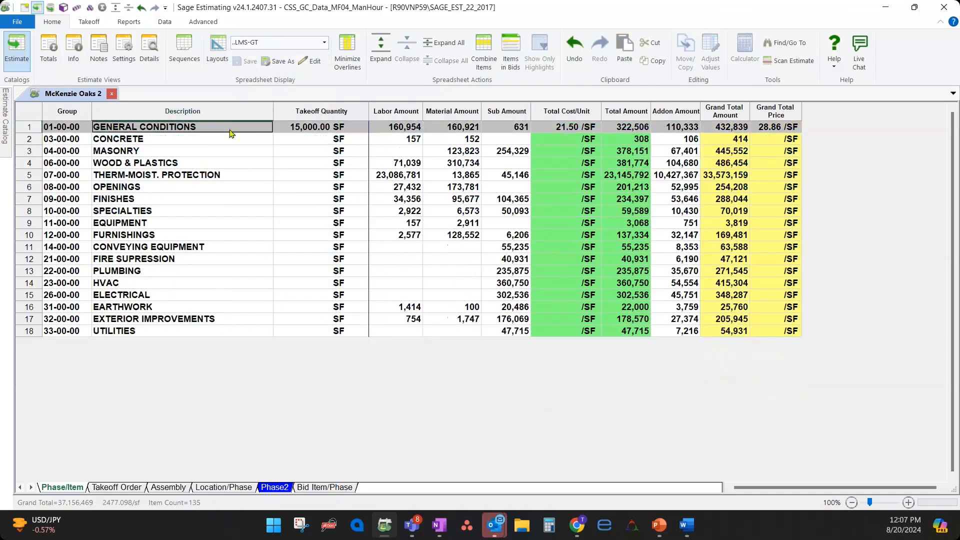
# Step: Set the Concrete division's takeoff quantity to 15,000 SF
pyautogui.click(205, 140)
pyautogui.click(315, 141)
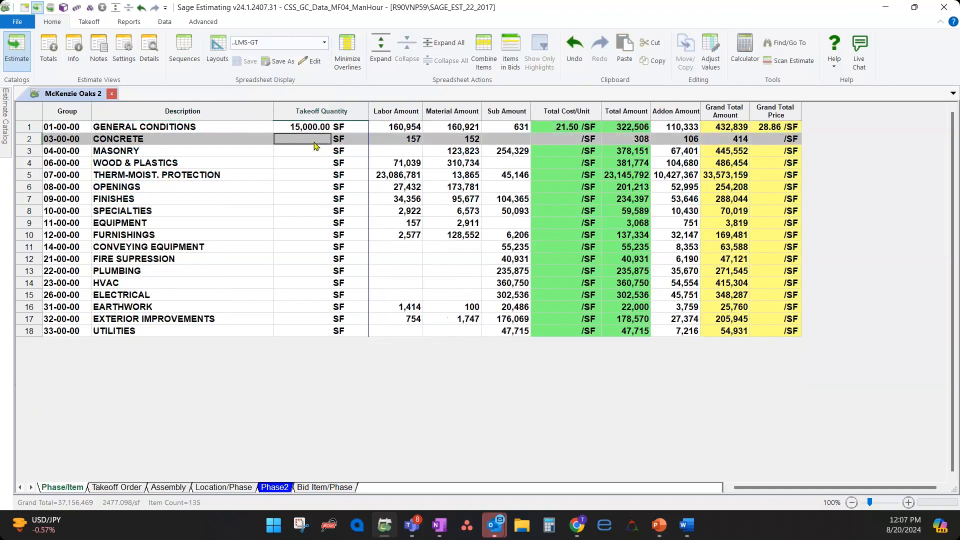
pyautogui.write('15000')
pyautogui.press('Return')
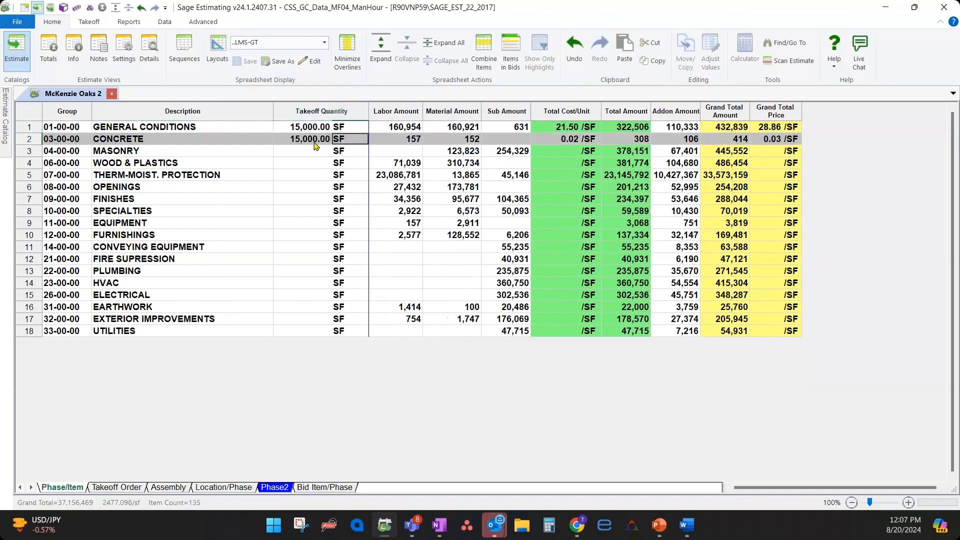
# Step: Fill the Concrete division's takeoff quantity down through all remaining divisions to Utilities
pyautogui.moveTo(320, 144); pyautogui.dragTo(308, 337)
pyautogui.rightClick(306, 298)
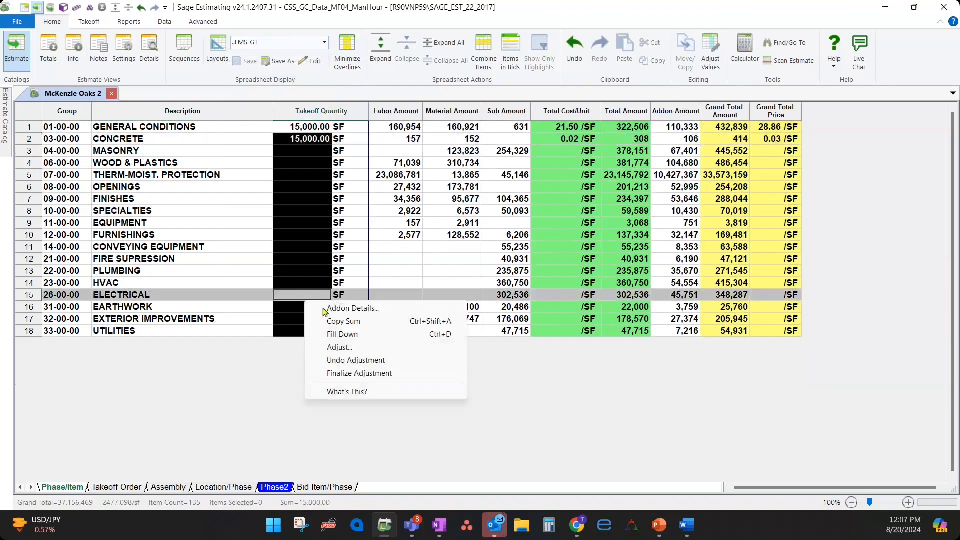
pyautogui.click(342, 334)
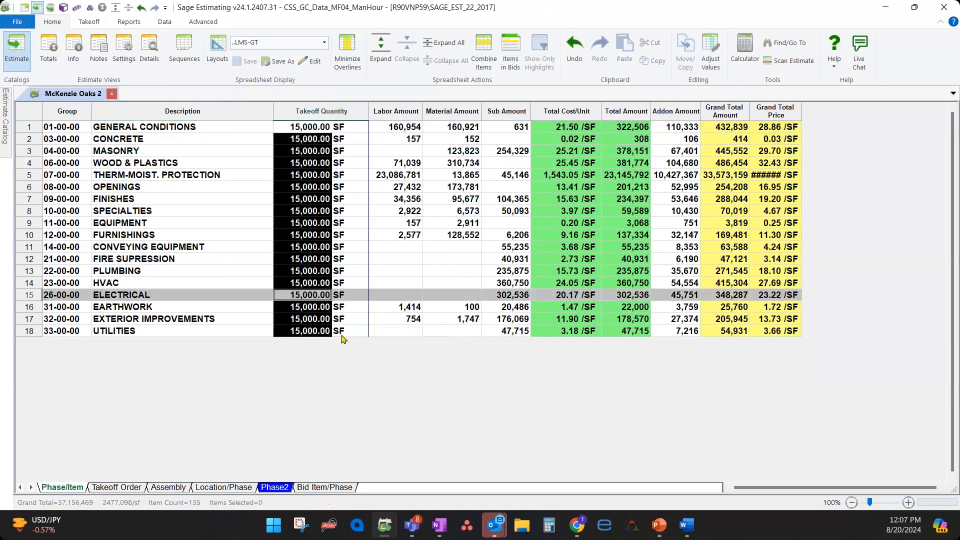
pyautogui.click(367, 286)
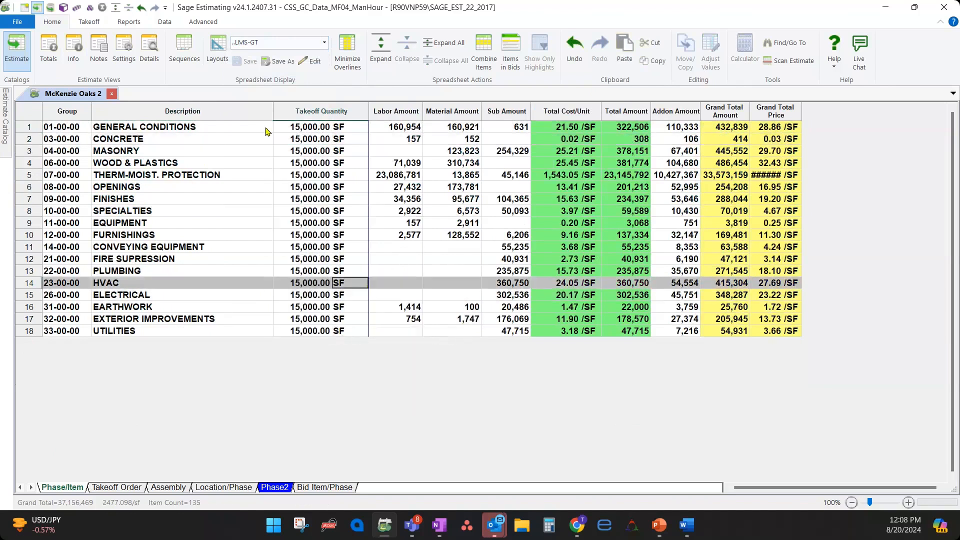
# Step: Widen the Grand Total Price column to fit its values and expand the Concrete division to its phase level
pyautogui.click(780, 116)
pyautogui.moveTo(783, 116); pyautogui.dragTo(791, 116)
pyautogui.click(675, 210)
pyautogui.click(437, 210)
pyautogui.doubleClick(203, 141)
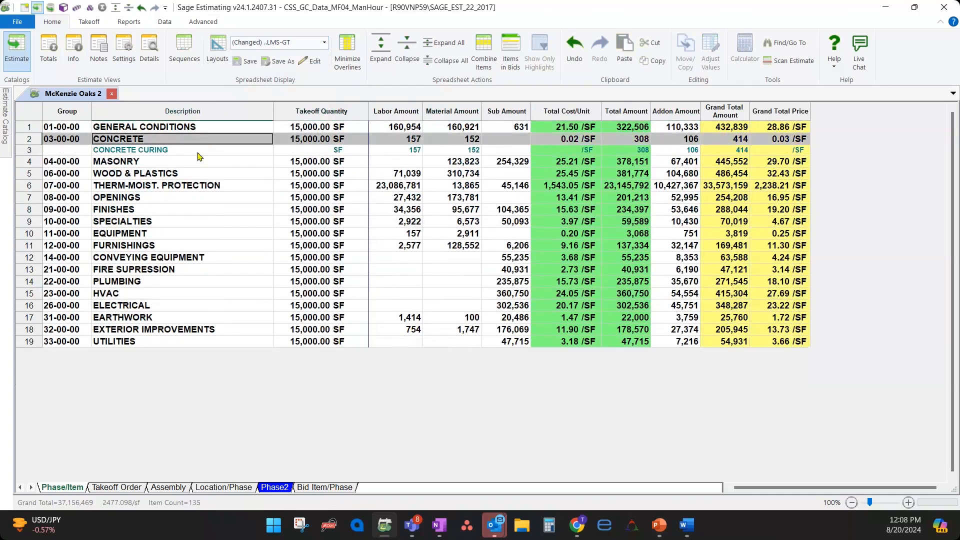
# Step: Expand Concrete Curing and the Masonry division's Concrete Unit Masonry phase down to their item rows
pyautogui.doubleClick(199, 150)
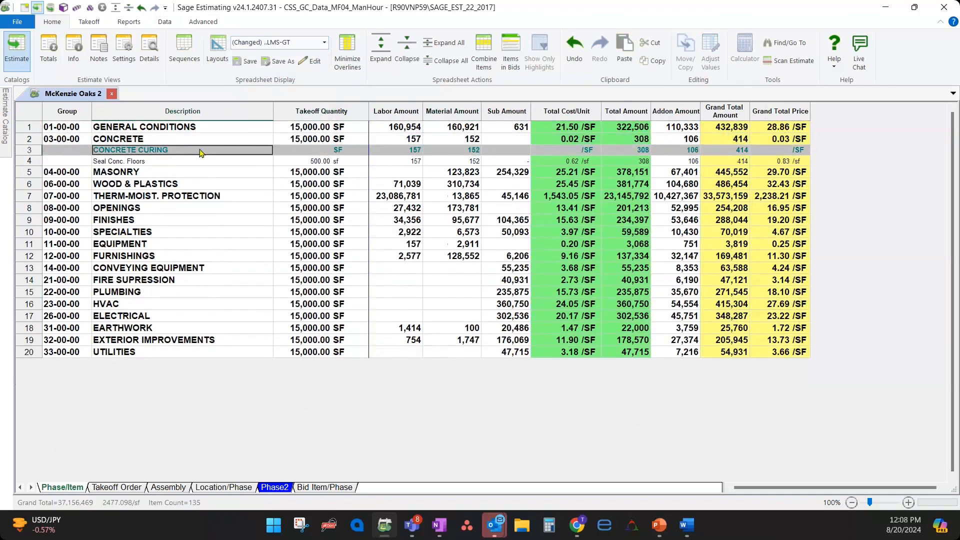
pyautogui.doubleClick(184, 173)
pyautogui.doubleClick(185, 184)
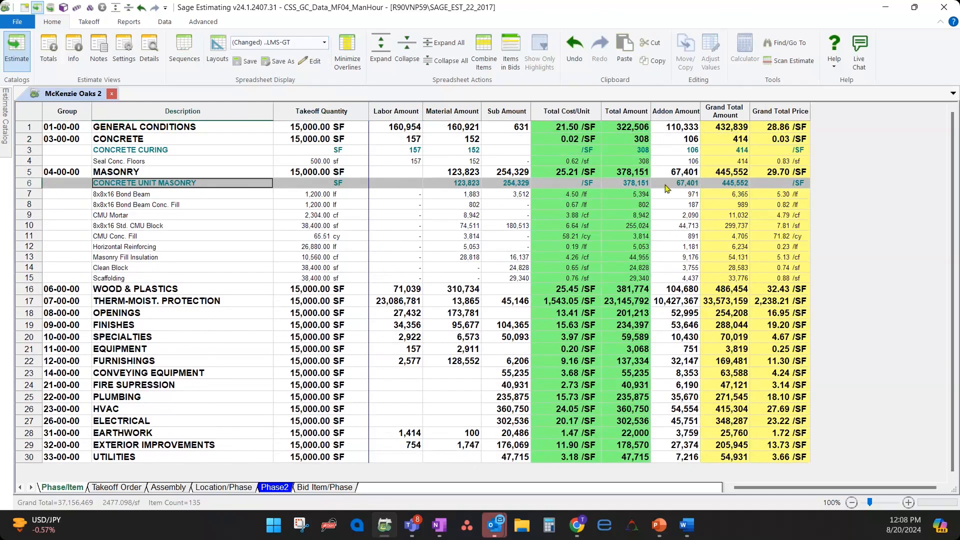
# Step: Set the Masonry division's total amount to 380,000 using the Spread adjustment type, with price linked items adjusted and lump sums prompted
pyautogui.click(626, 173)
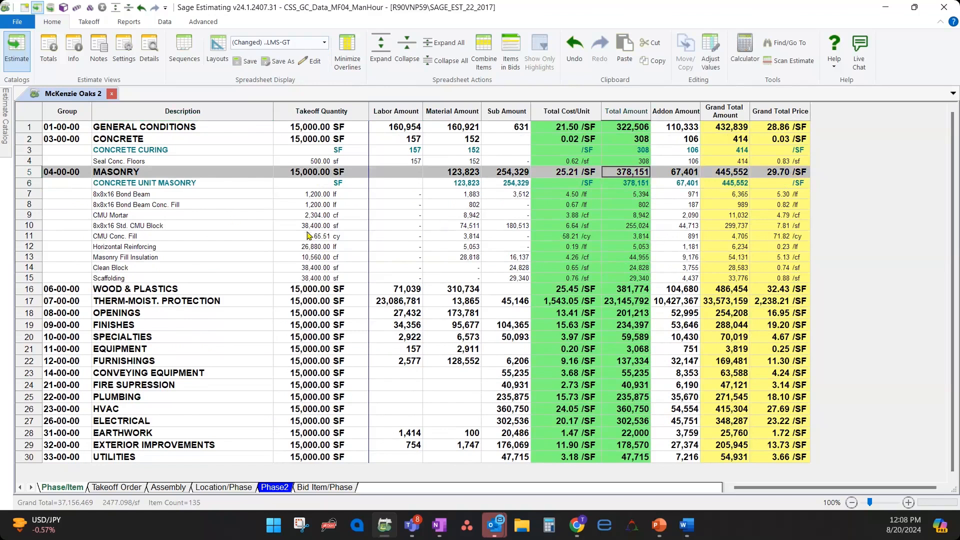
pyautogui.write('380000')
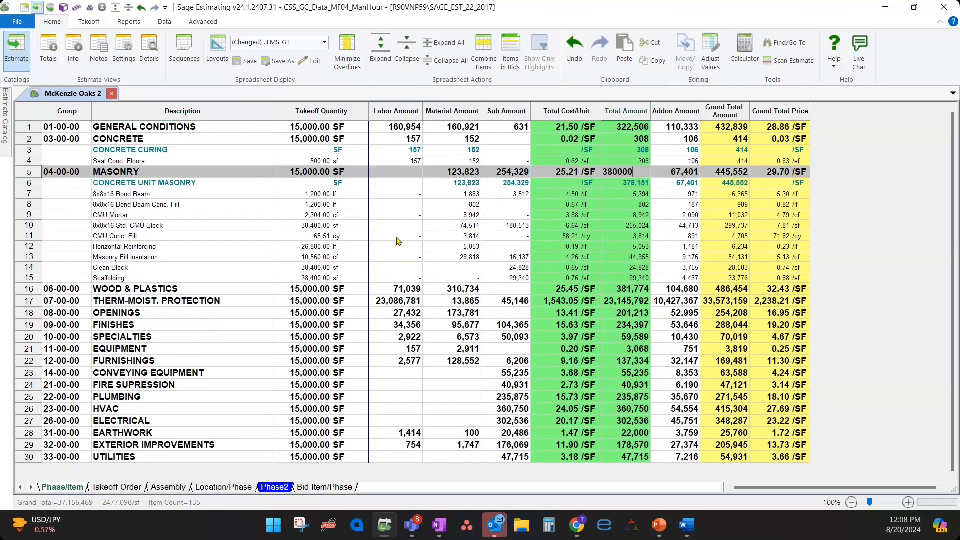
pyautogui.press('Return')
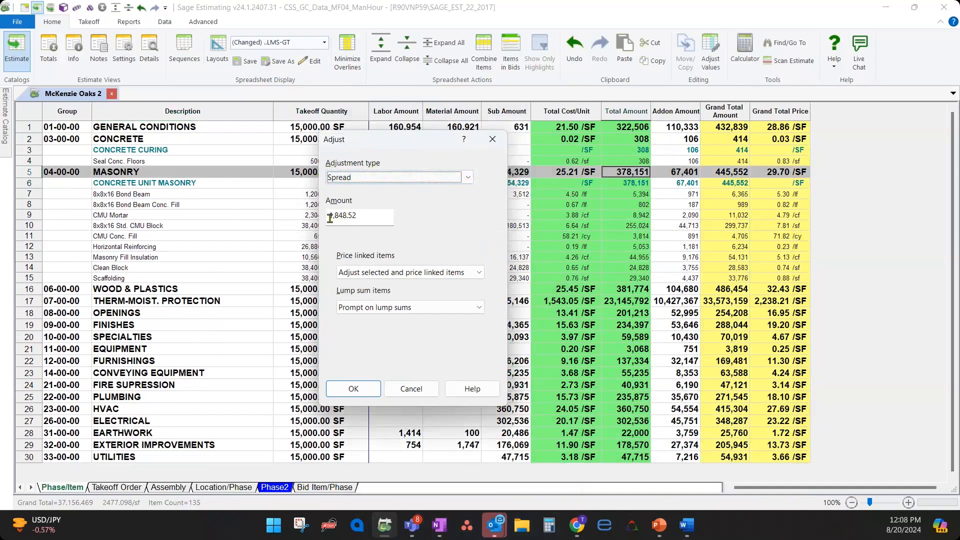
pyautogui.moveTo(330, 218); pyautogui.dragTo(386, 219)
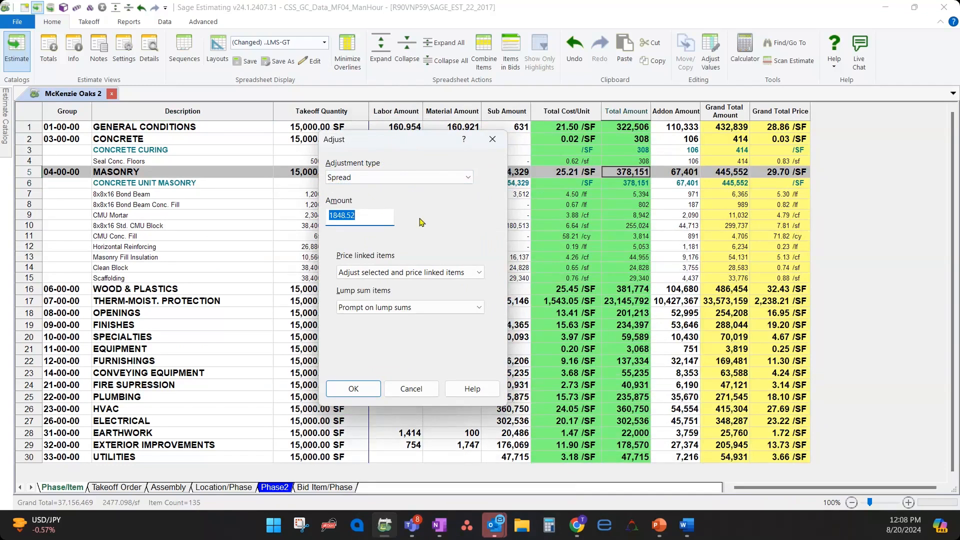
pyautogui.click(381, 219)
pyautogui.click(352, 388)
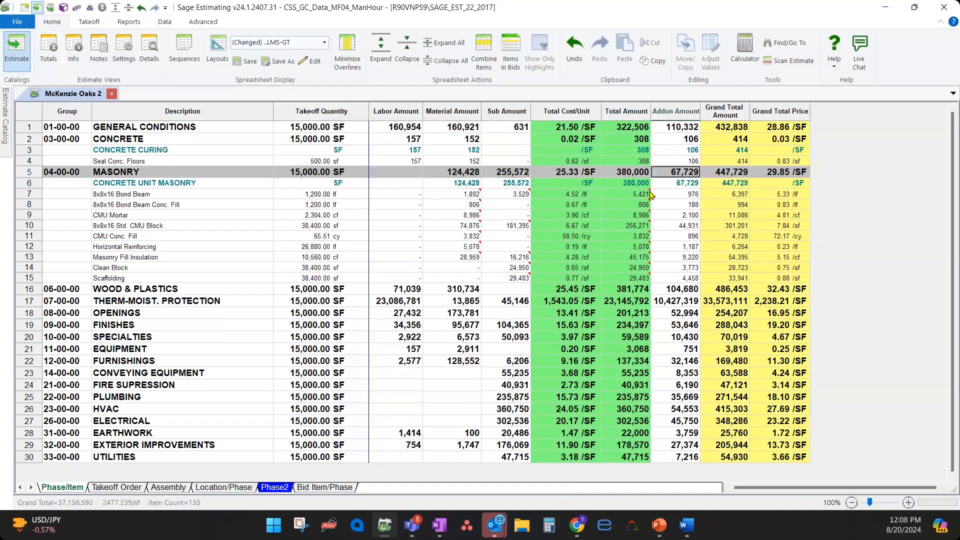
# Step: Examine the adjustment markers and adjusted total amounts on the Masonry items against the division total
pyautogui.moveTo(650, 194)
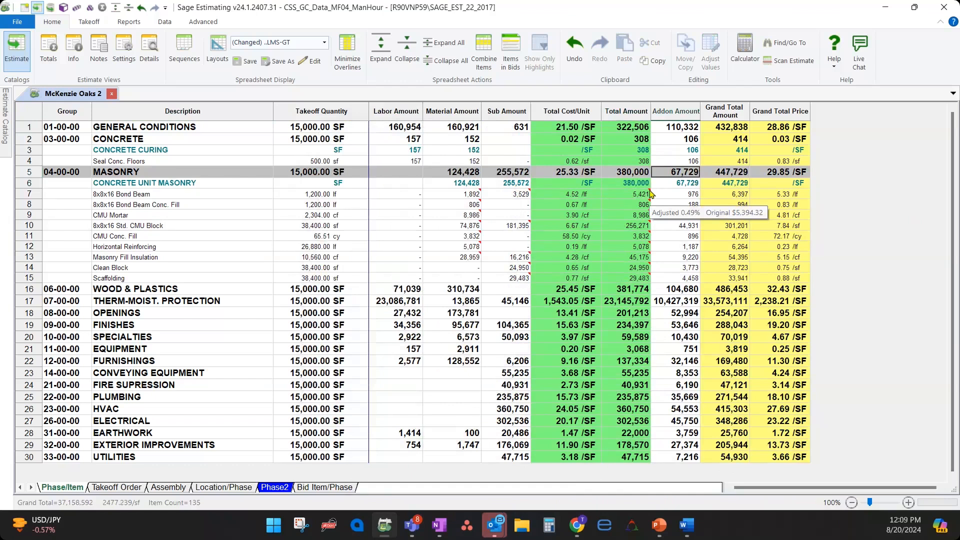
pyautogui.moveTo(625, 228)
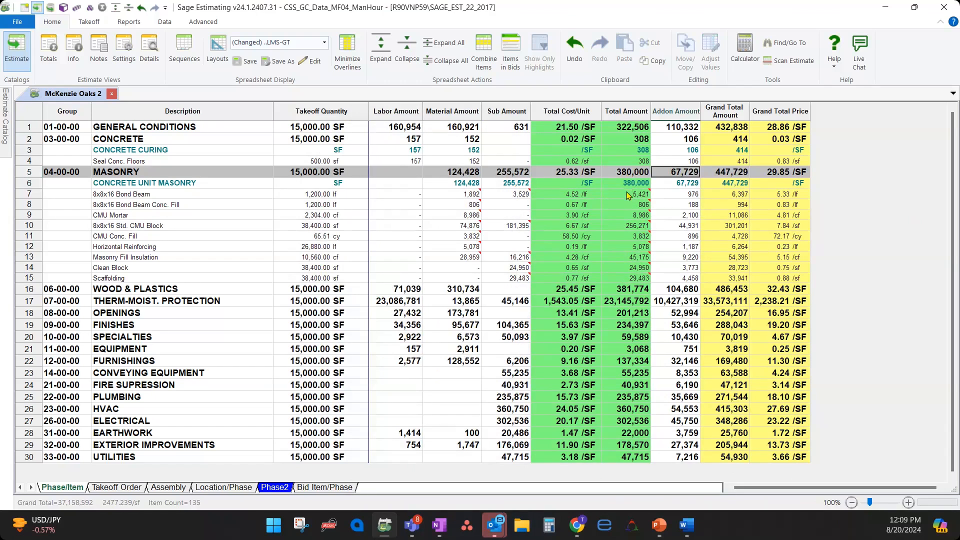
pyautogui.moveTo(631, 194); pyautogui.dragTo(630, 276)
pyautogui.click(629, 276)
pyautogui.click(632, 245)
pyautogui.click(630, 176)
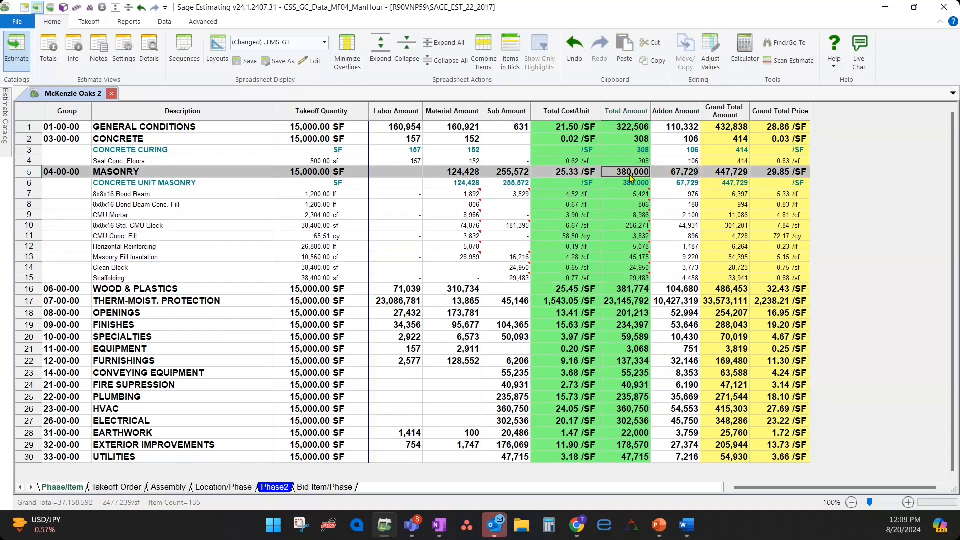
pyautogui.click(626, 238)
# Step: Expand the Therm-Moist. Protection division and its Water Repellents and Blanket Insulation phases down to item level
pyautogui.doubleClick(171, 309)
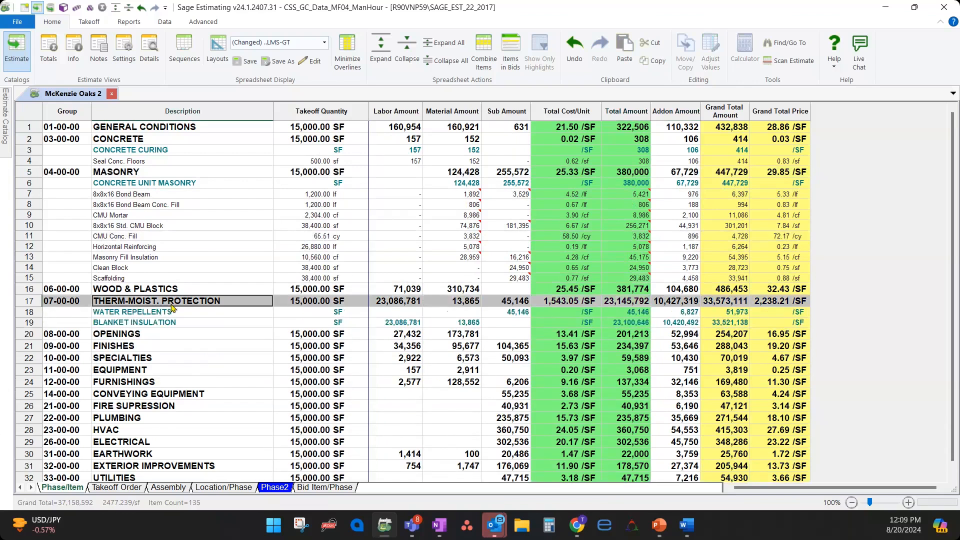
pyautogui.click(170, 312)
pyautogui.doubleClick(175, 333)
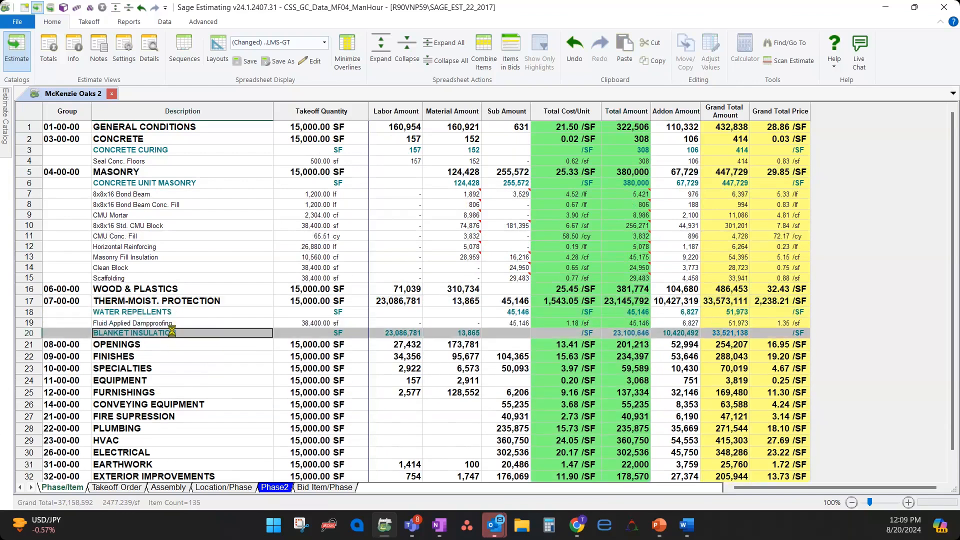
pyautogui.scroll(-1, 227, 266)
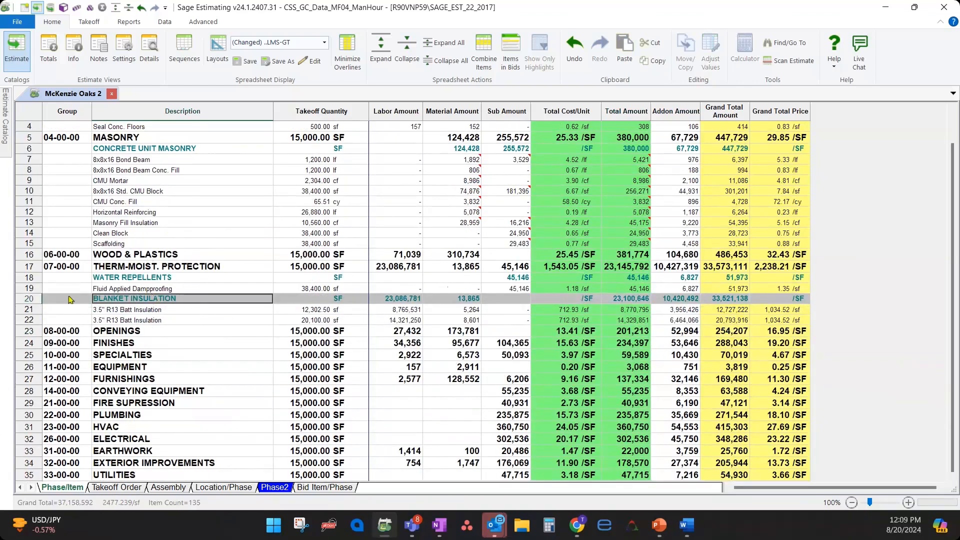
# Step: Set the Blanket Insulation phase's total amount to 240,000 using the Spread adjustment type
pyautogui.click(30, 298)
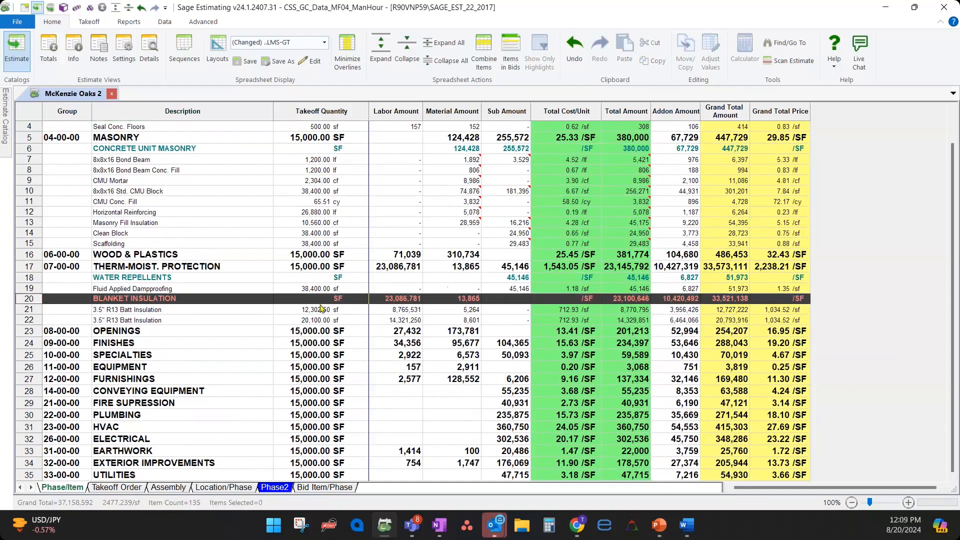
pyautogui.click(631, 298)
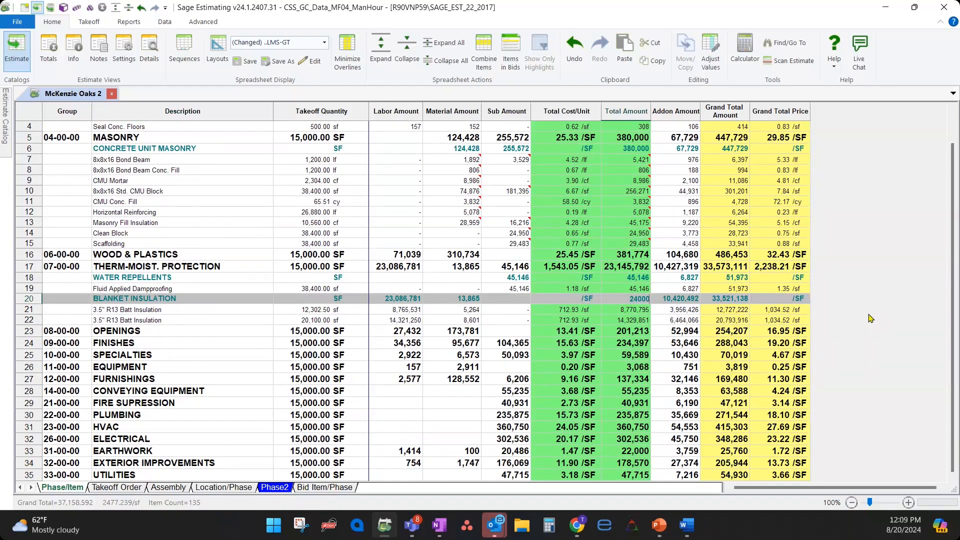
pyautogui.press('Return')
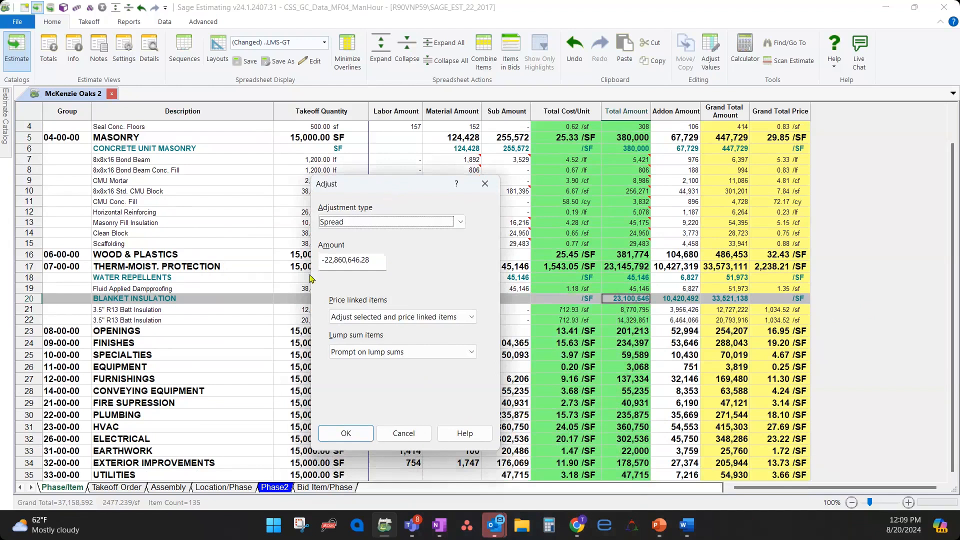
pyautogui.click(346, 431)
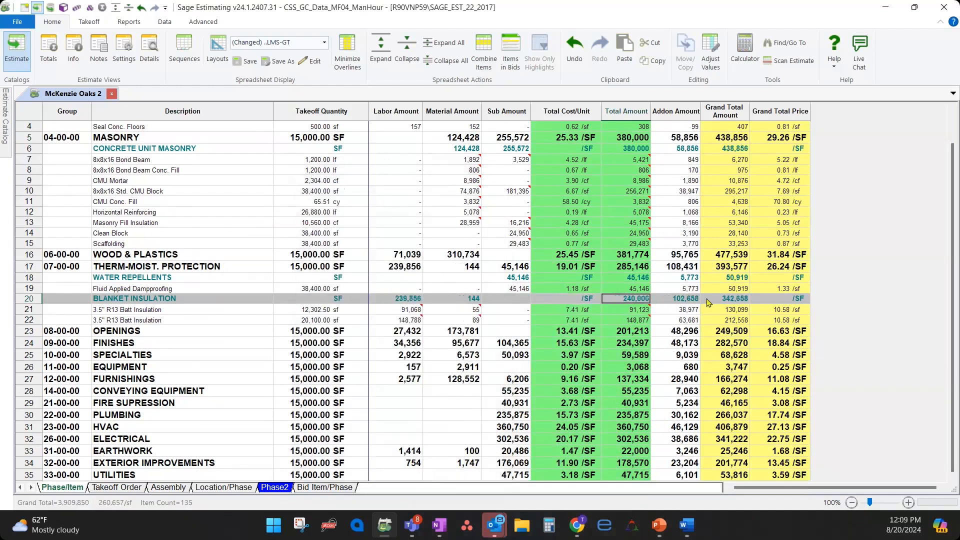
# Step: Examine the two R13 Batt Insulation total amounts and briefly highlight the Total Cost/Unit and Total Amount columns
pyautogui.click(657, 358)
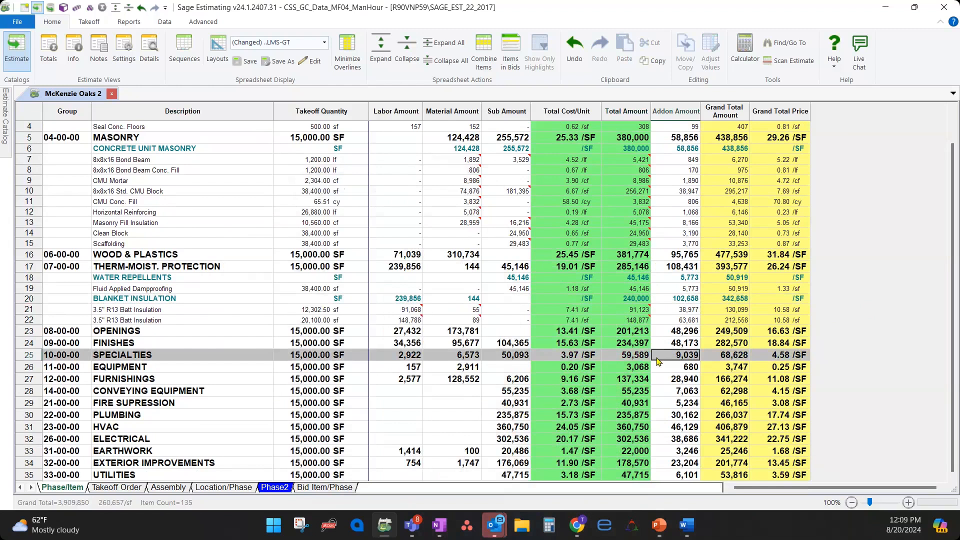
pyautogui.click(632, 312)
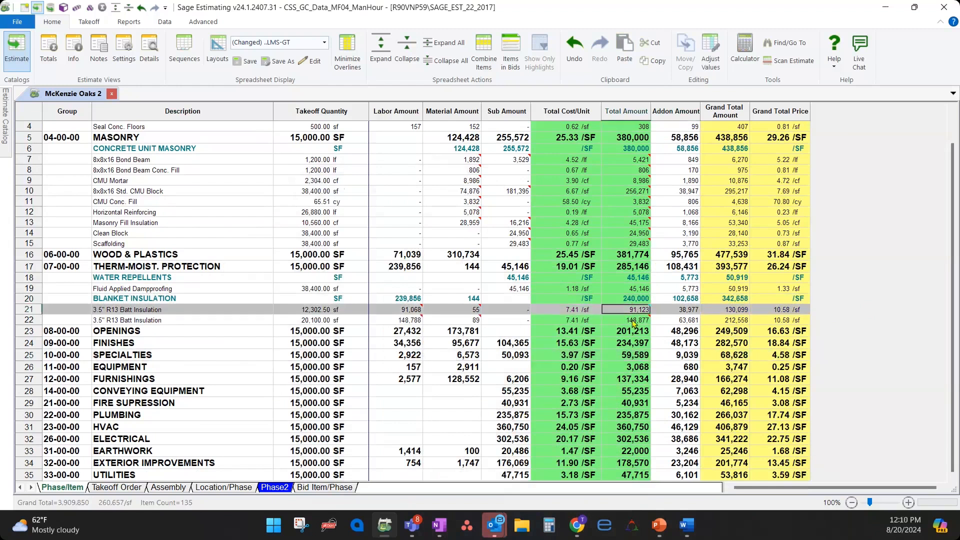
pyautogui.click(634, 321)
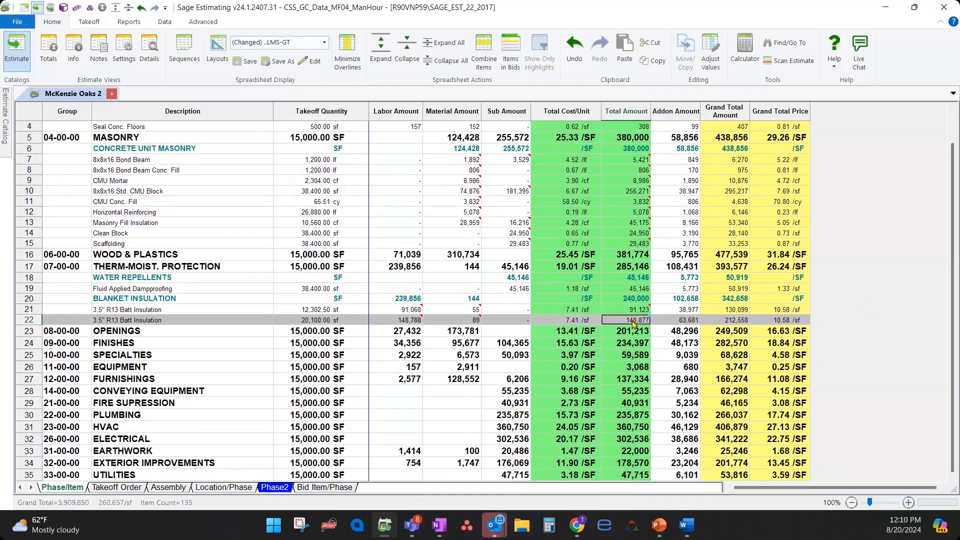
pyautogui.click(634, 300)
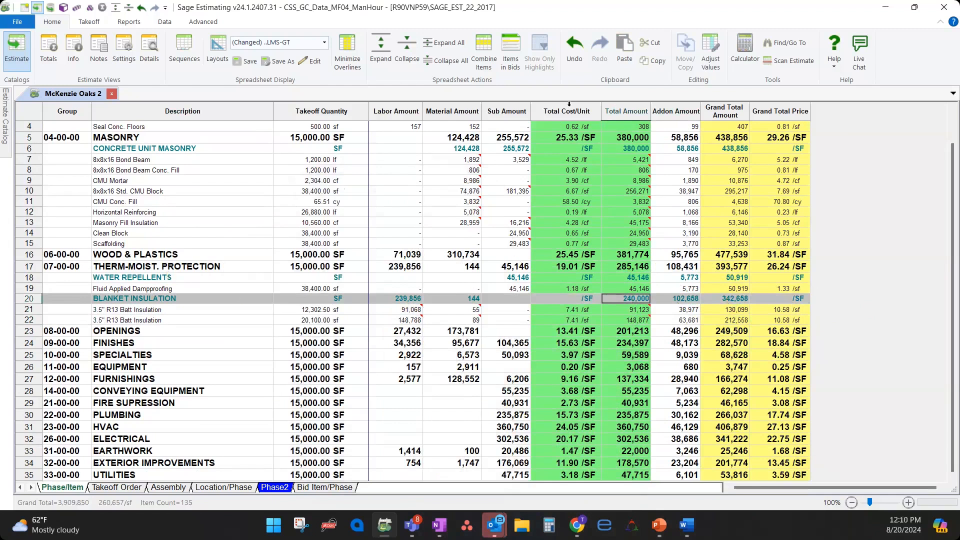
pyautogui.moveTo(568, 106); pyautogui.dragTo(630, 109)
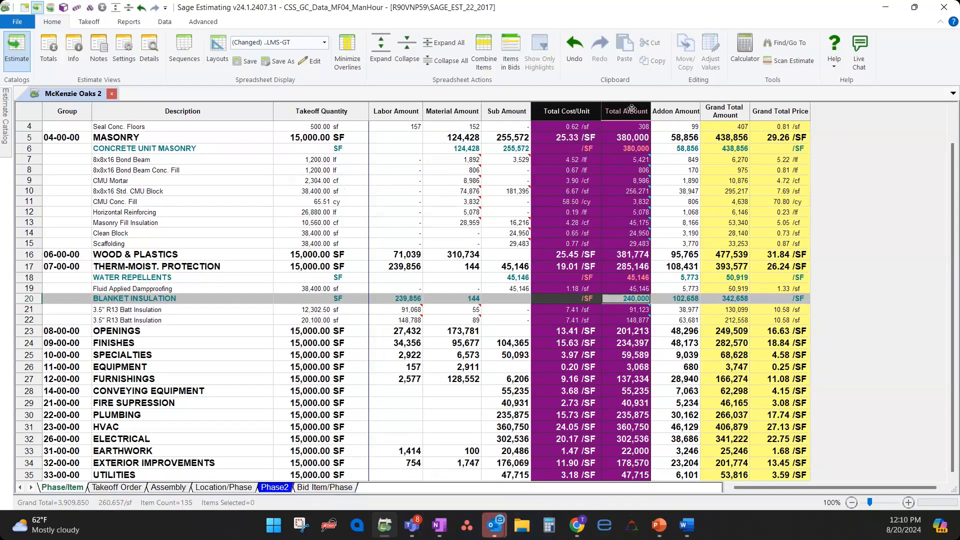
pyautogui.click(622, 180)
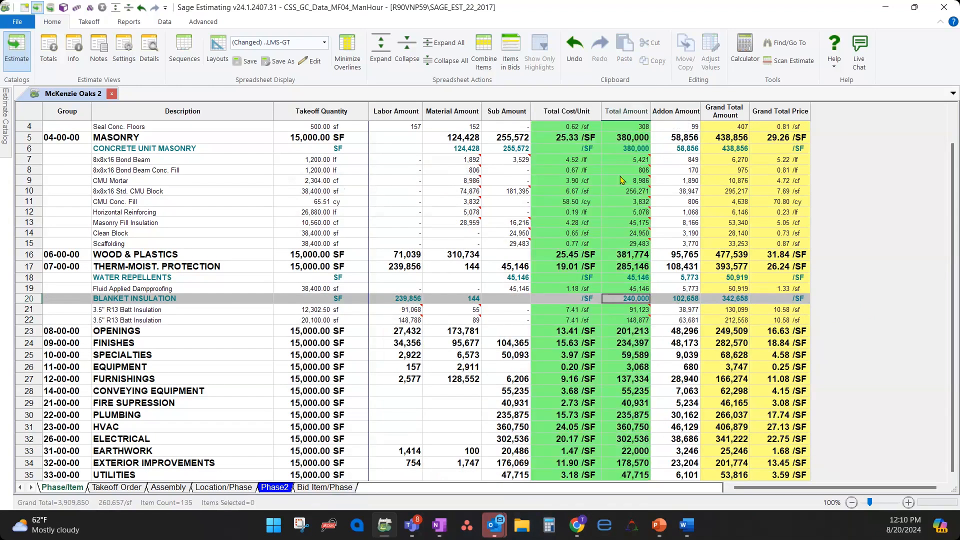
# Step: Set the Wood & Plastics division's total cost per unit to 24.00 per SF
pyautogui.click(571, 267)
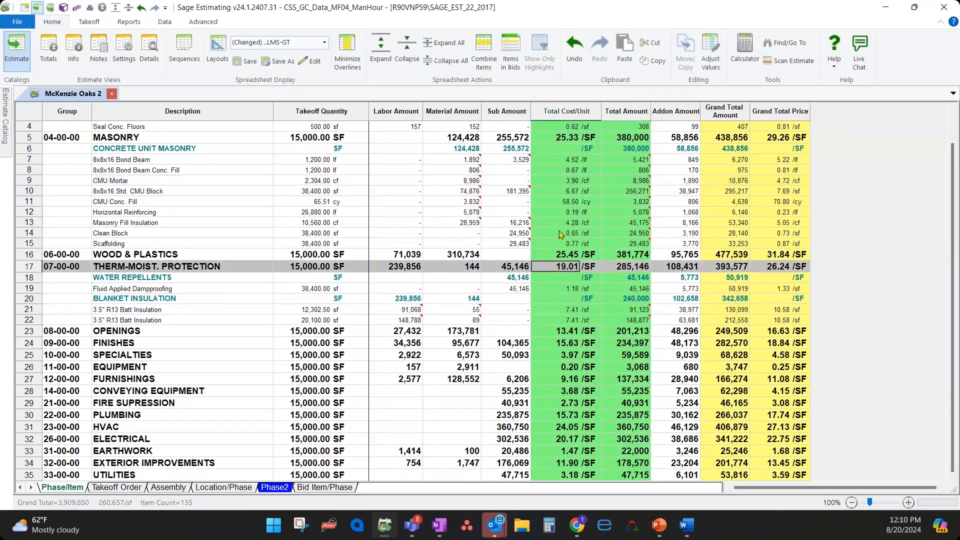
pyautogui.click(569, 256)
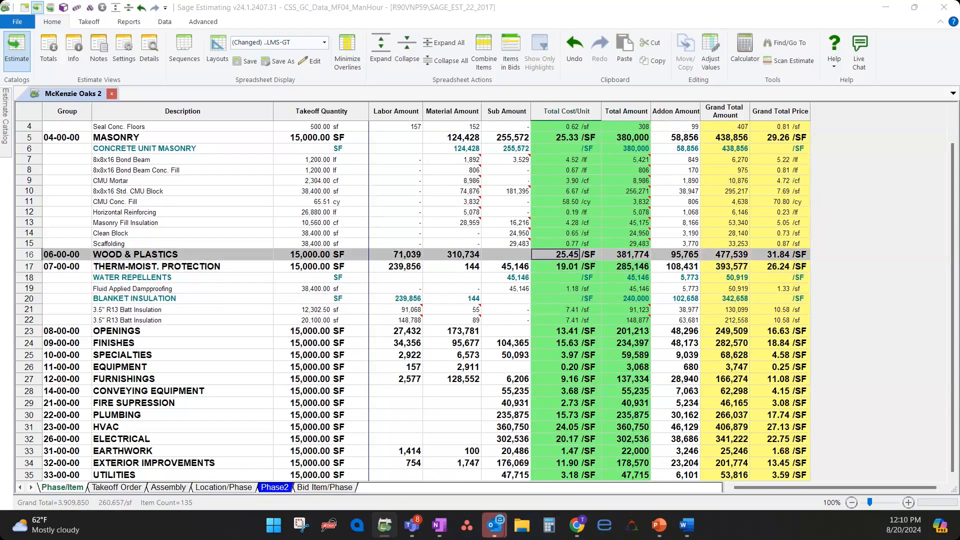
pyautogui.write('24')
pyautogui.press('Return')
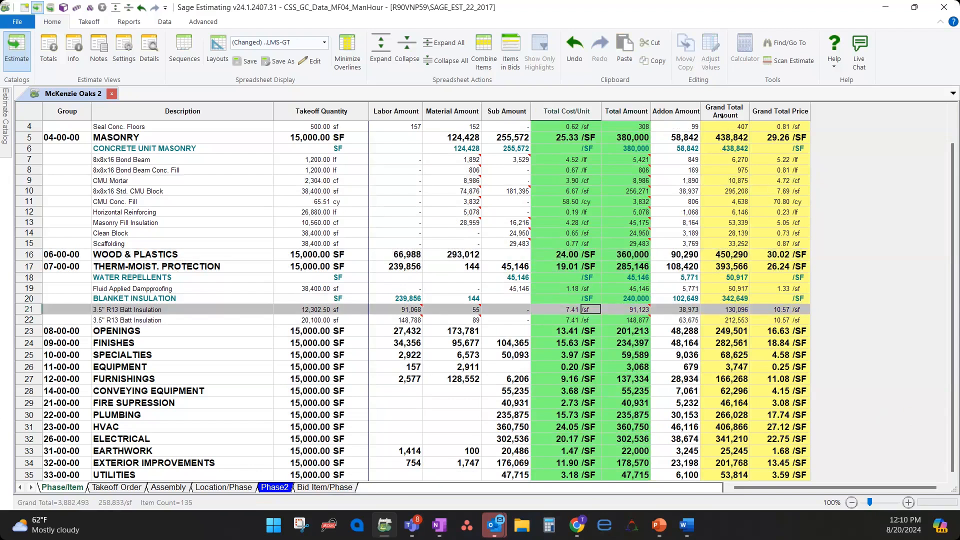
# Step: Examine the Wood & Plastics division's addon amount and grand total amount on its overline row
pyautogui.click(683, 289)
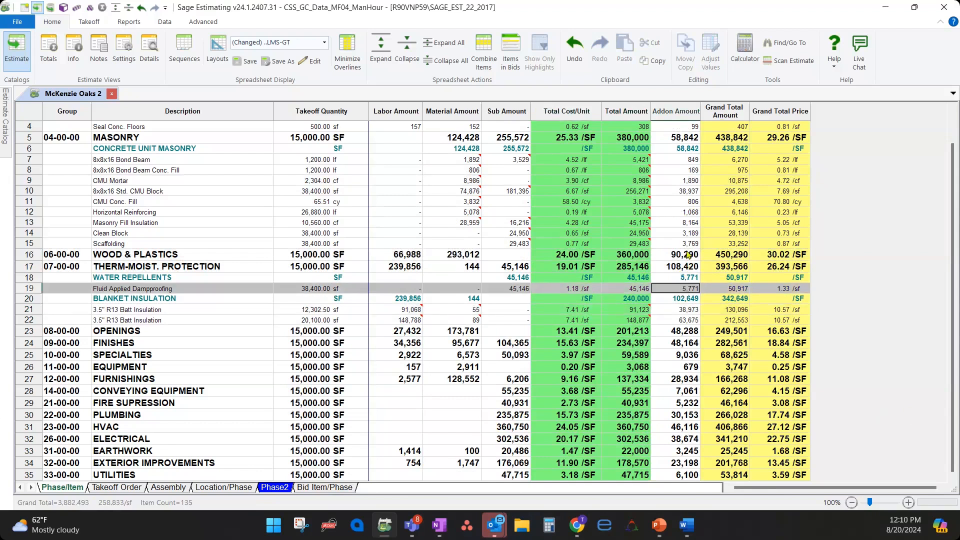
pyautogui.click(688, 254)
pyautogui.click(733, 256)
pyautogui.click(690, 254)
pyautogui.click(493, 255)
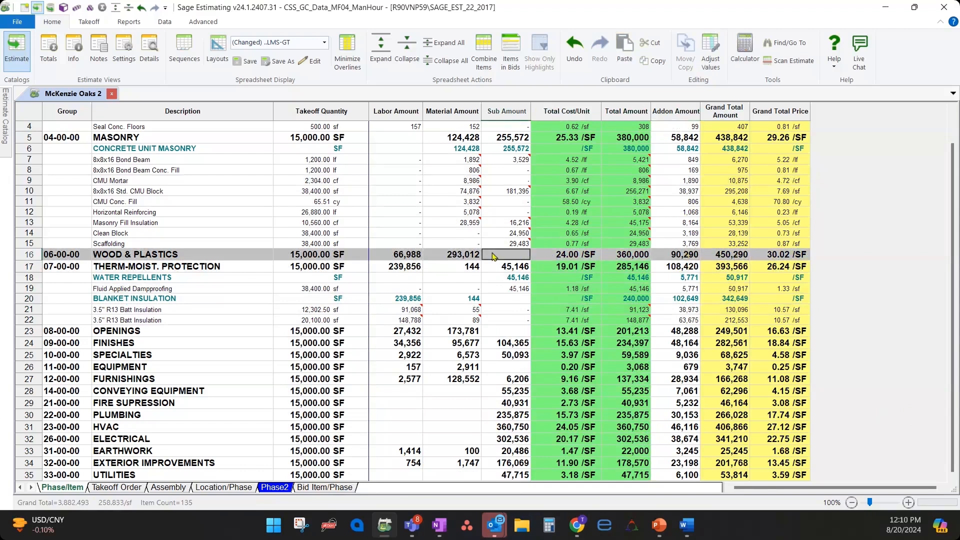
# Step: Review the estimate's addon rates and allocation settings in an enlarged Totals window
pyautogui.press('F9')
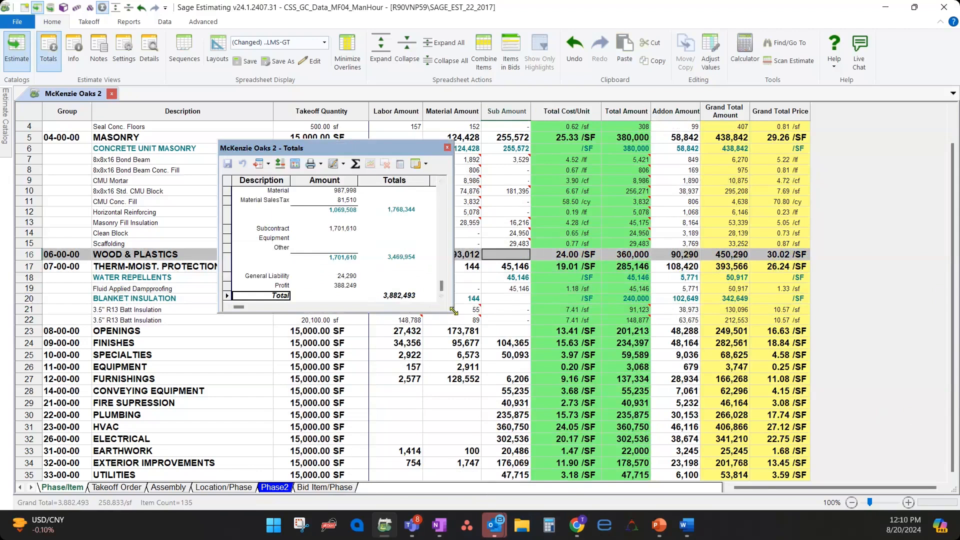
pyautogui.moveTo(453, 311); pyautogui.dragTo(745, 436)
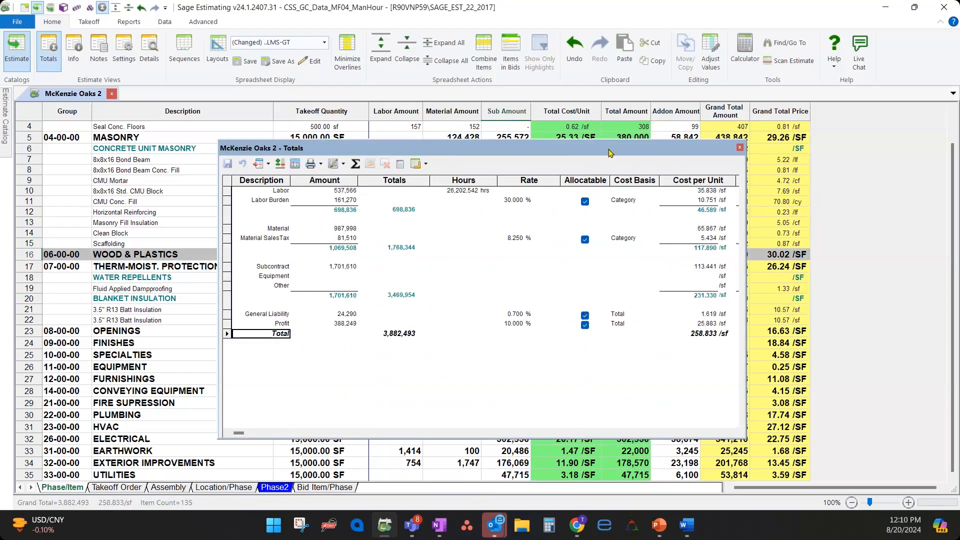
pyautogui.moveTo(609, 152); pyautogui.dragTo(488, 141)
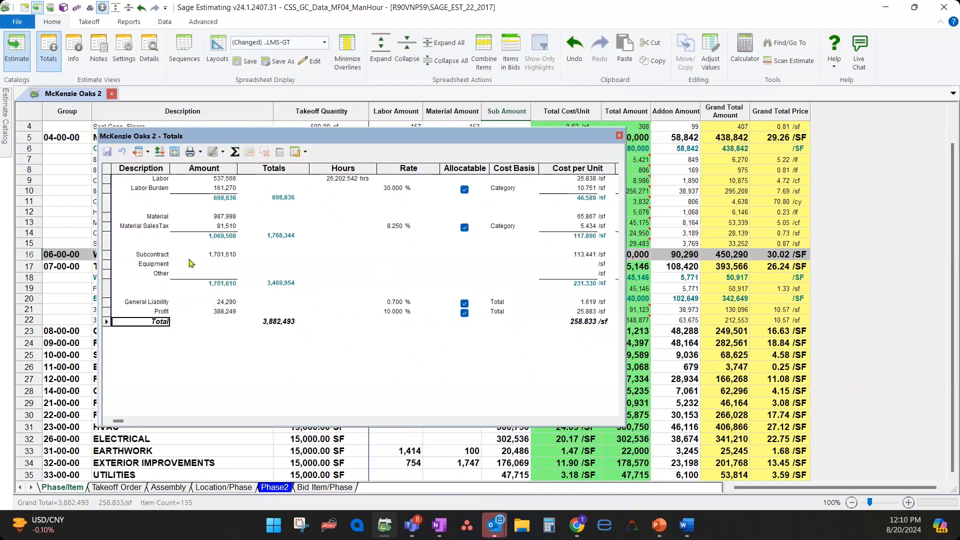
pyautogui.click(618, 137)
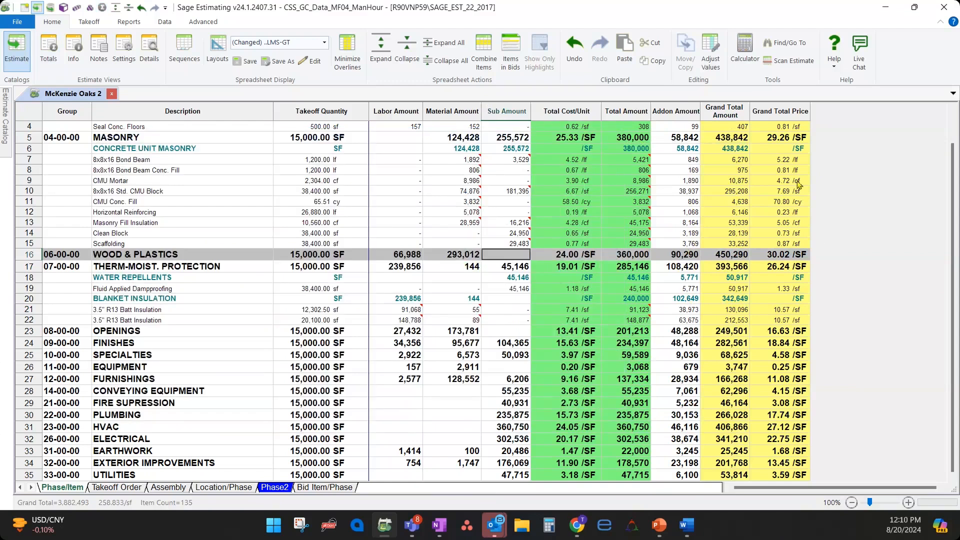
# Step: Examine the addon and grand total amounts on the Masonry division's Clean Block and Scaffolding items
pyautogui.click(684, 233)
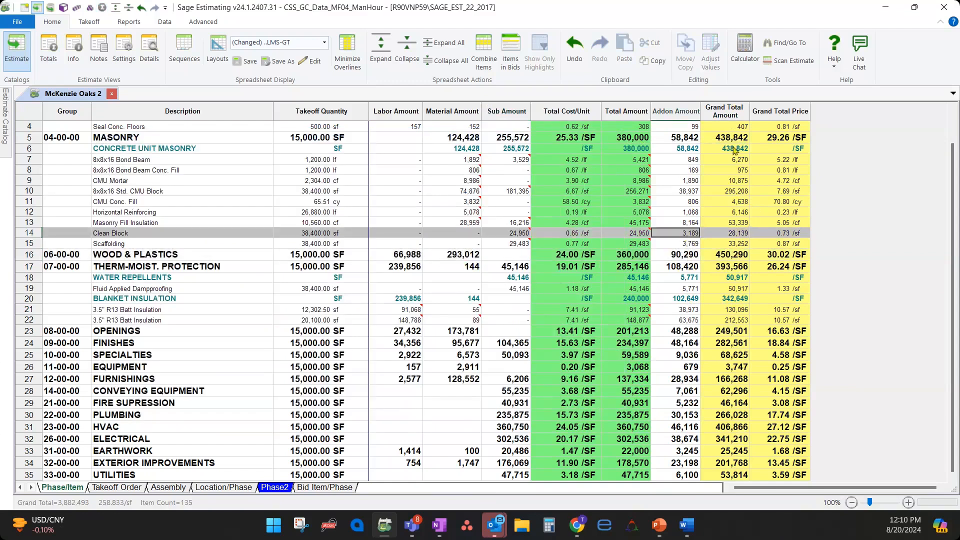
pyautogui.click(738, 245)
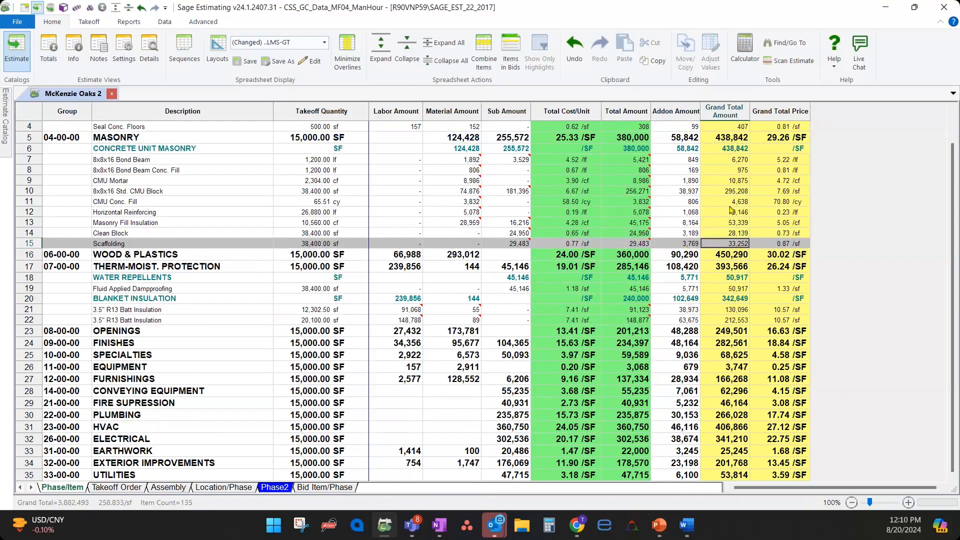
pyautogui.click(638, 245)
pyautogui.click(670, 244)
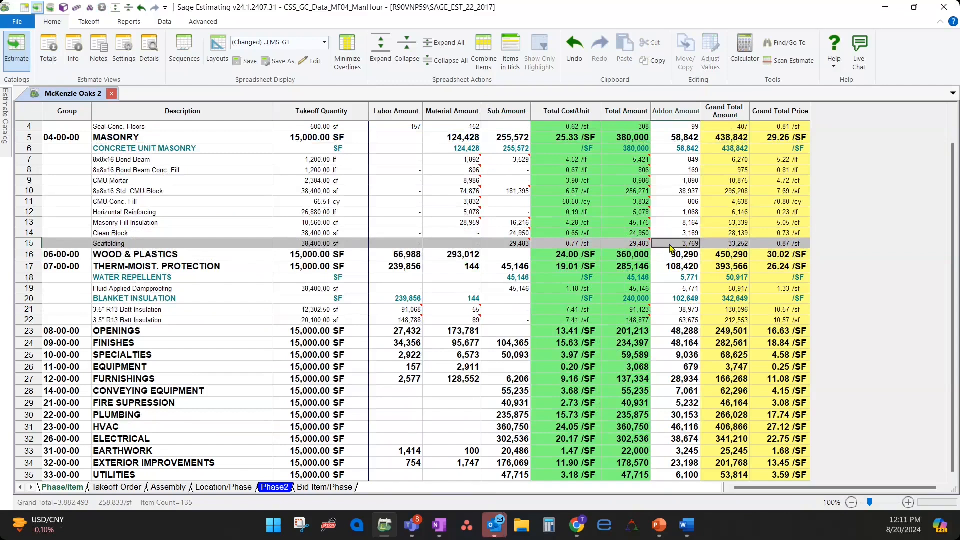
# Step: Examine the addon amount, grand total amount and grand total price columns across the item and division rows
pyautogui.click(739, 245)
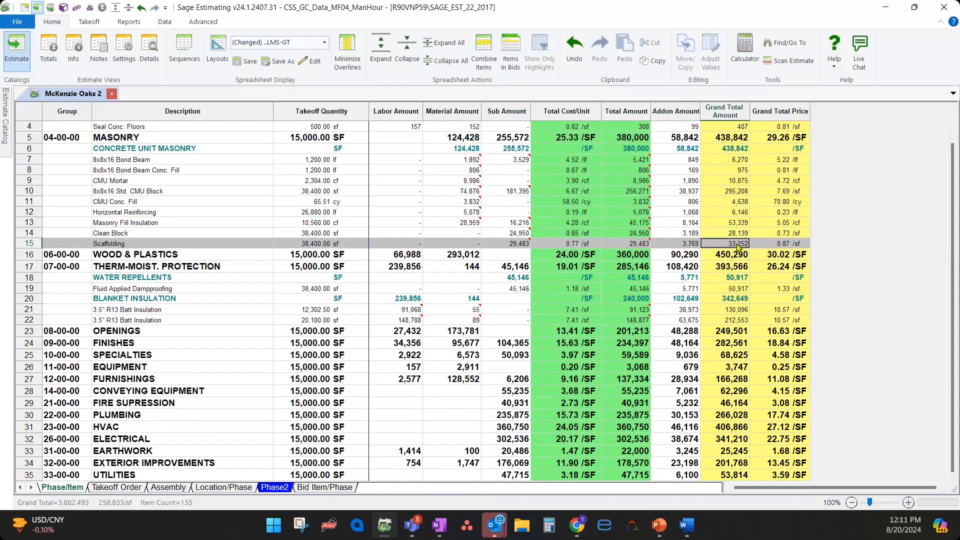
pyautogui.moveTo(666, 111); pyautogui.dragTo(811, 114)
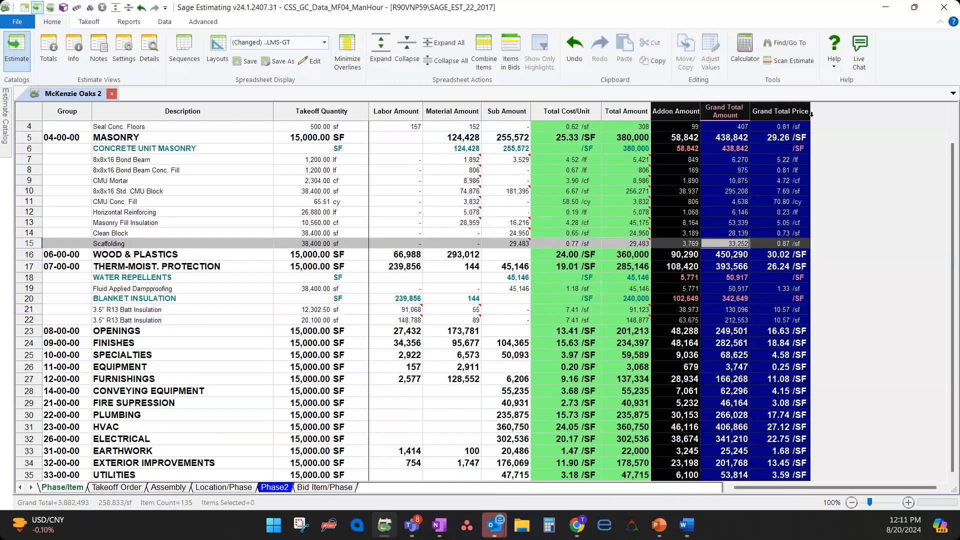
pyautogui.click(782, 223)
pyautogui.click(677, 256)
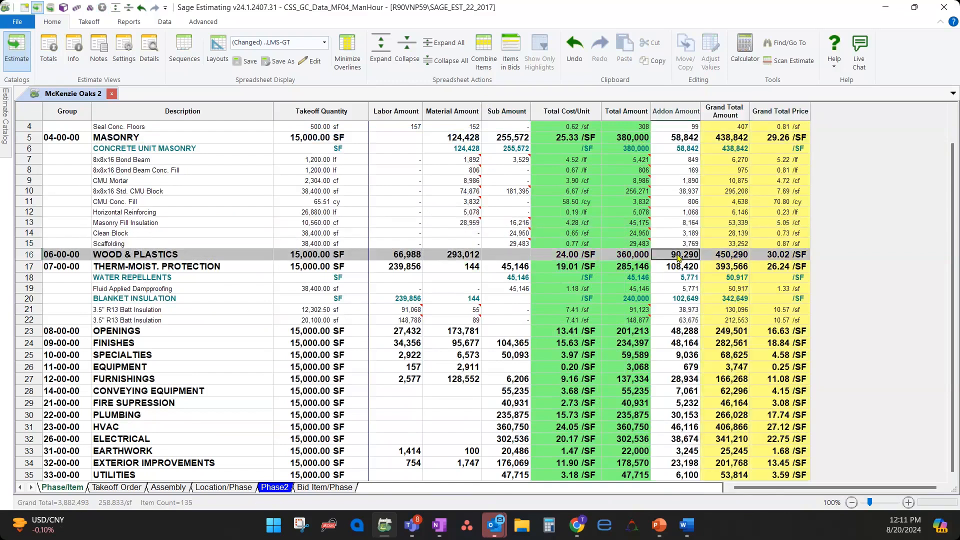
pyautogui.click(725, 234)
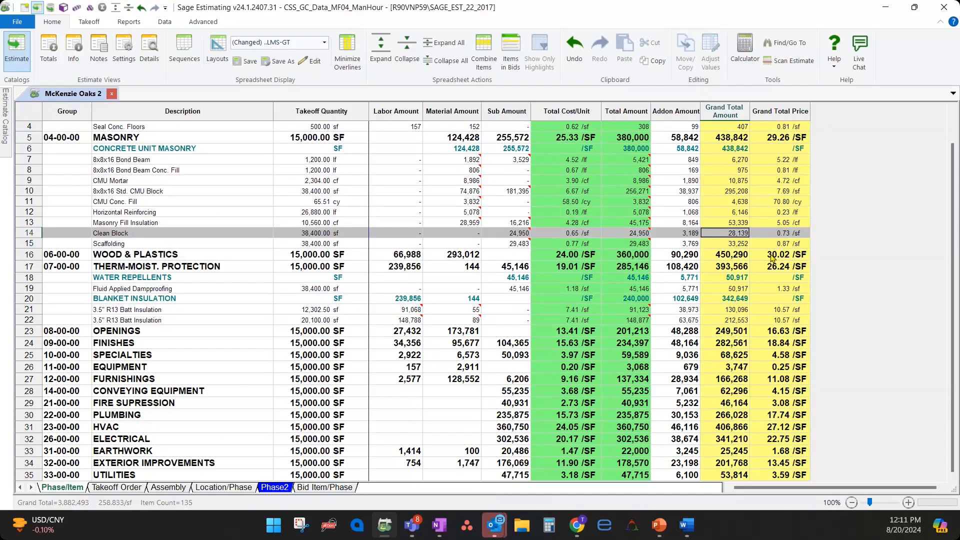
pyautogui.click(775, 289)
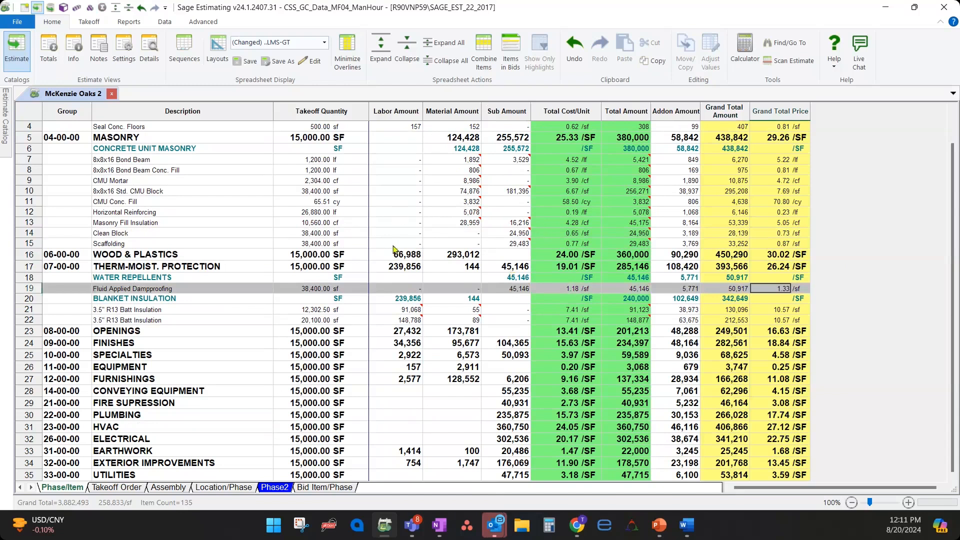
# Step: Set the Equipment division's labor amount to 1,500 on its overline row, accepting the Spread adjustment
pyautogui.click(396, 269)
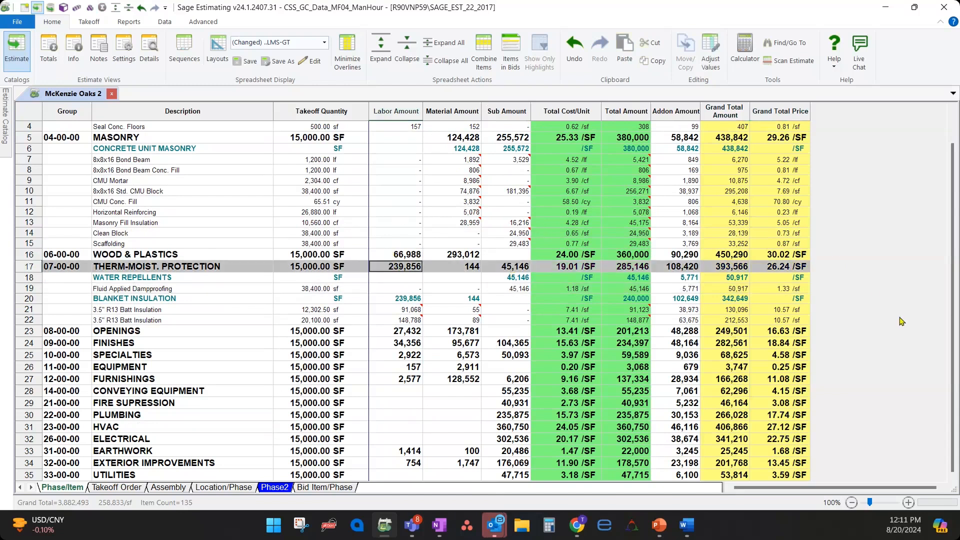
pyautogui.click(408, 368)
pyautogui.write('15000')
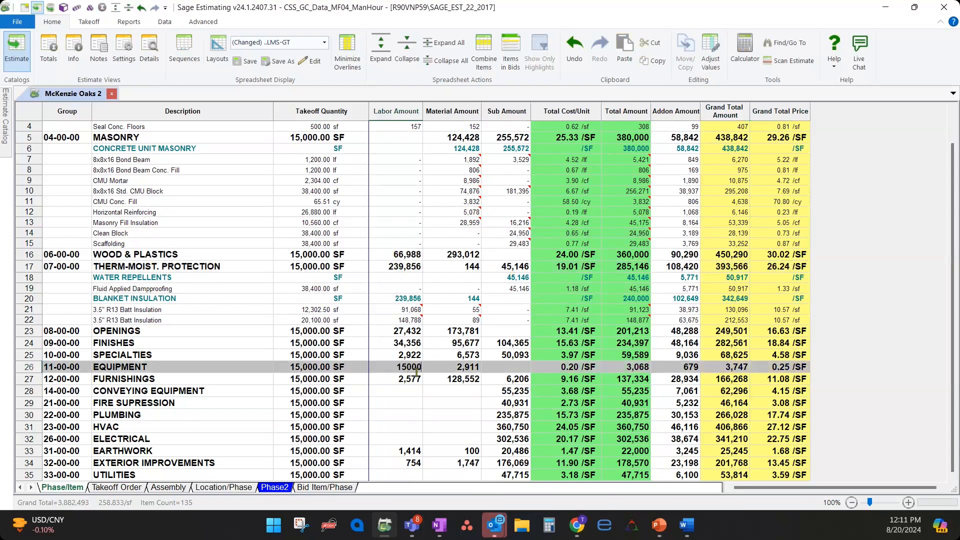
pyautogui.press('Escape')
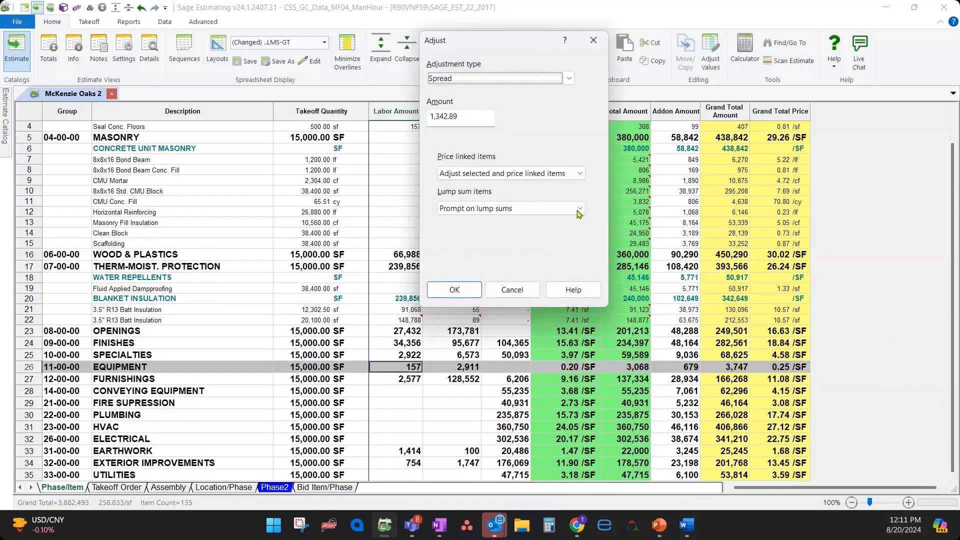
pyautogui.click(446, 290)
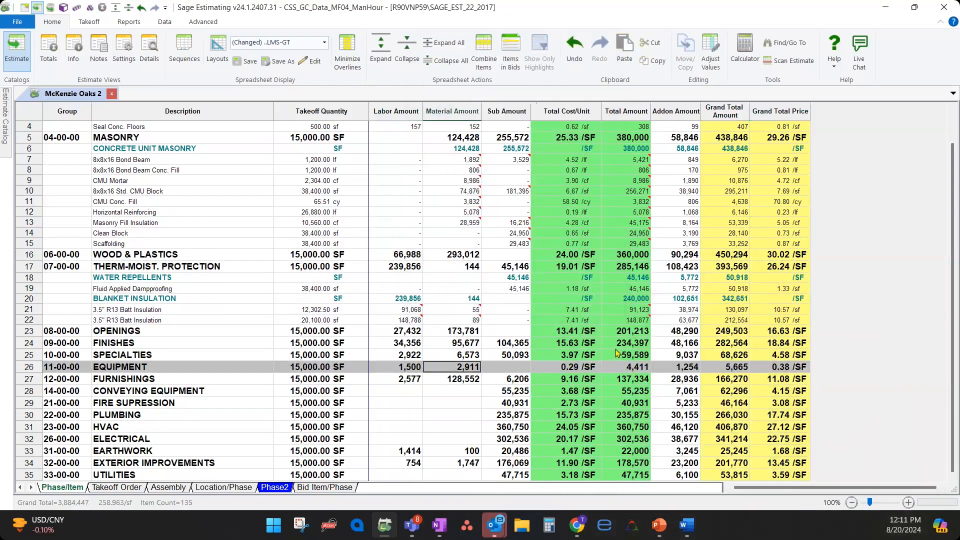
pyautogui.click(434, 368)
pyautogui.click(508, 370)
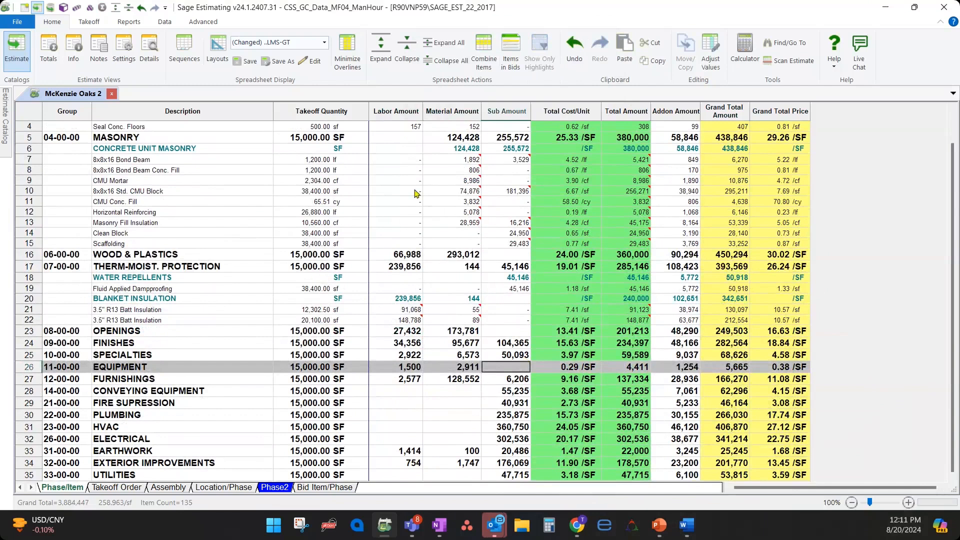
# Step: Expand the Specialties division and its Markerboards phase, and set the 4x10 Markerboard item's material amount to 500
pyautogui.moveTo(474, 318)
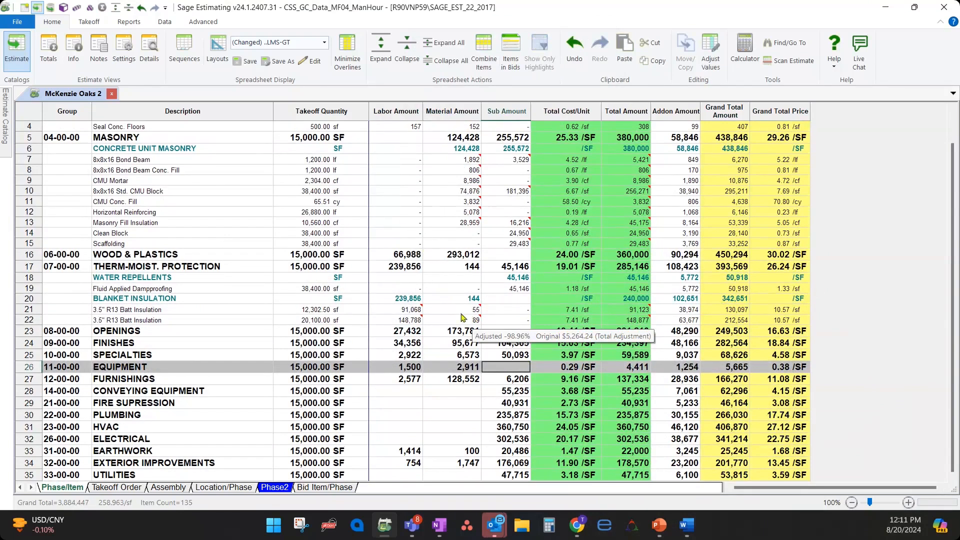
pyautogui.moveTo(419, 311)
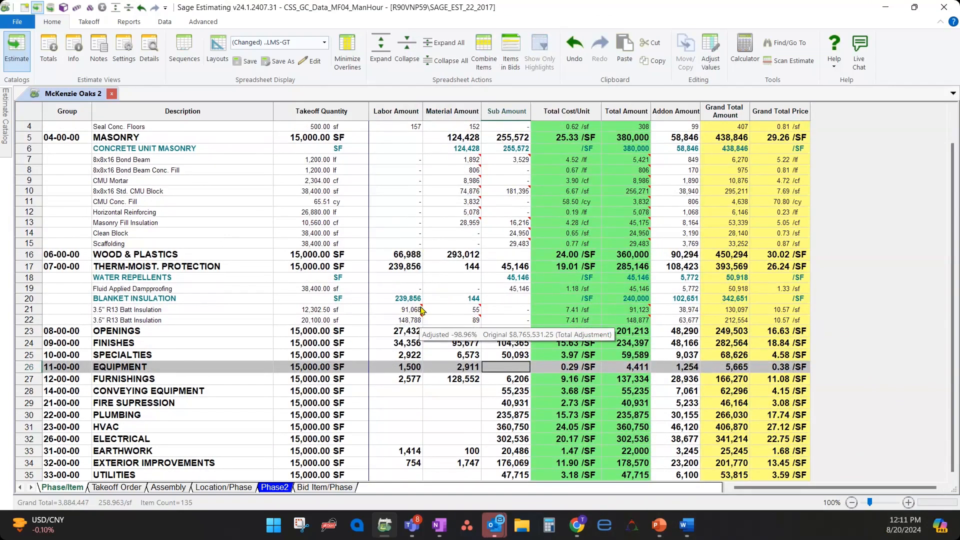
pyautogui.doubleClick(452, 357)
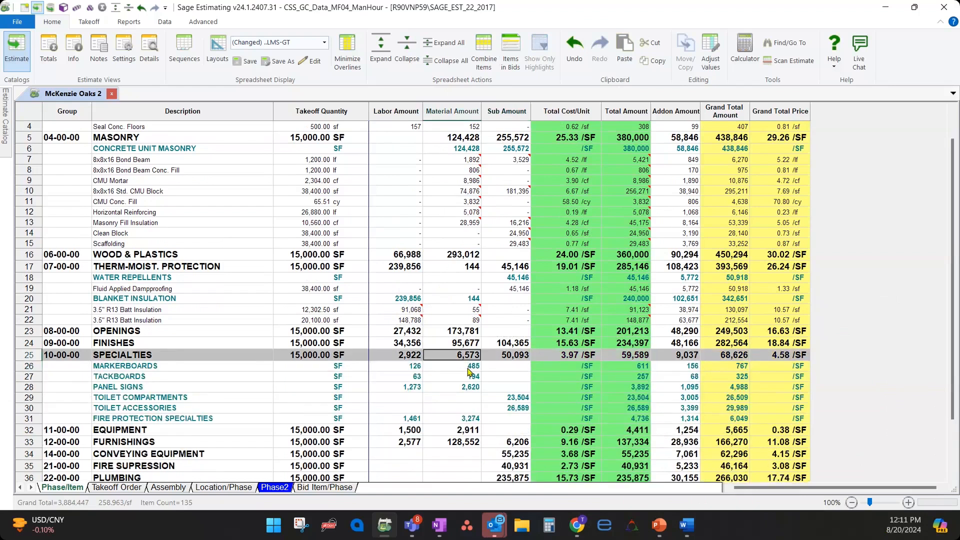
pyautogui.doubleClick(468, 368)
pyautogui.click(469, 378)
pyautogui.write('500')
pyautogui.press('Return')
pyautogui.click(578, 440)
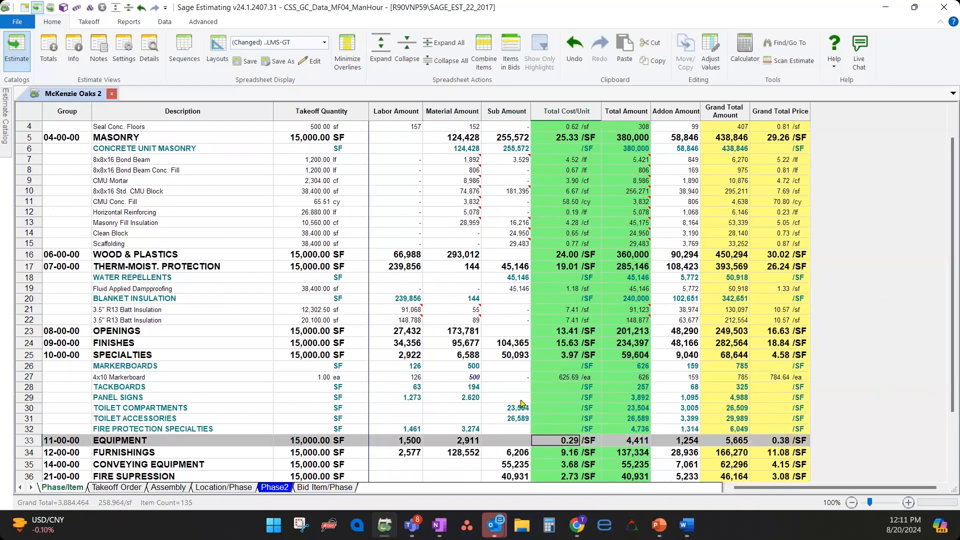
pyautogui.click(453, 379)
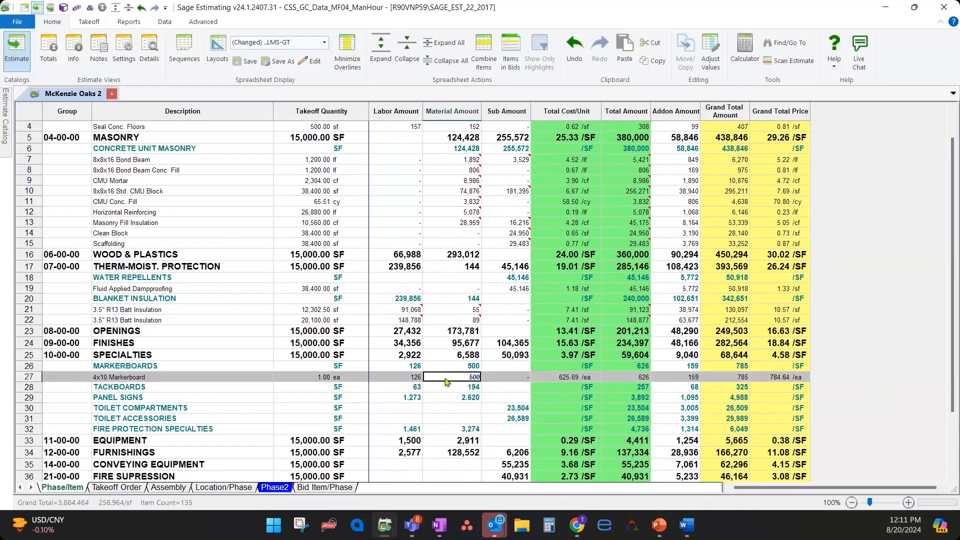
# Step: Try to undo the adjustment on the material amount of the 12,302.50 sf 3.5" R13 Batt Insulation item
pyautogui.rightClick(475, 310)
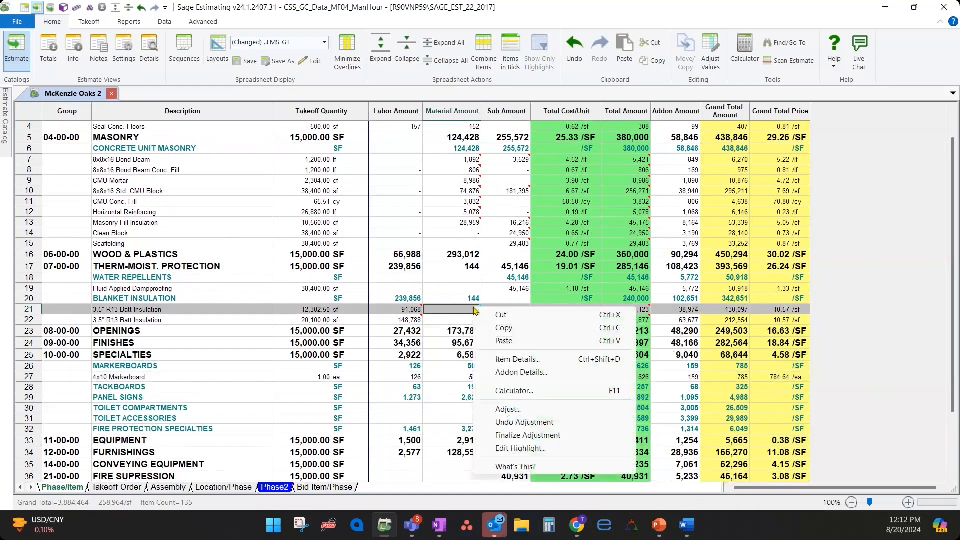
pyautogui.click(522, 422)
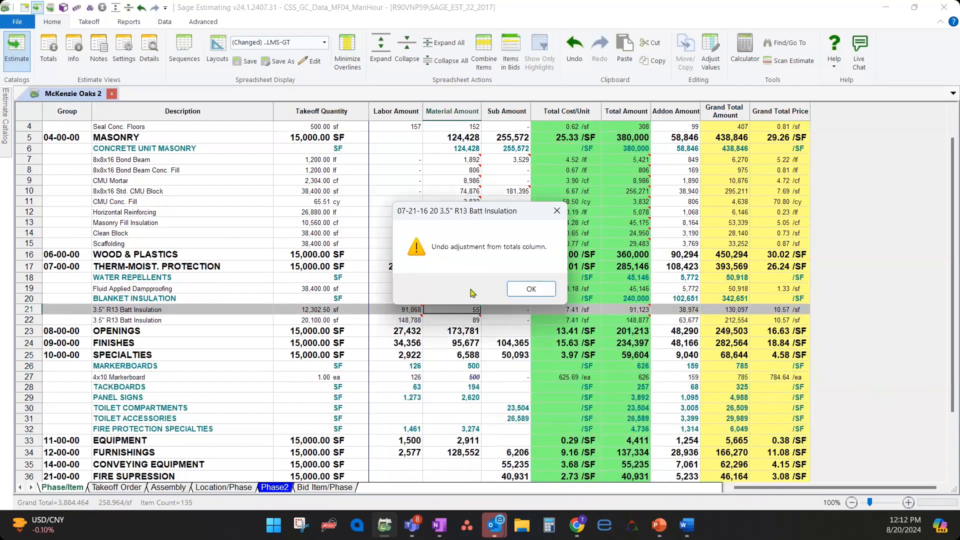
pyautogui.moveTo(492, 212); pyautogui.dragTo(495, 171)
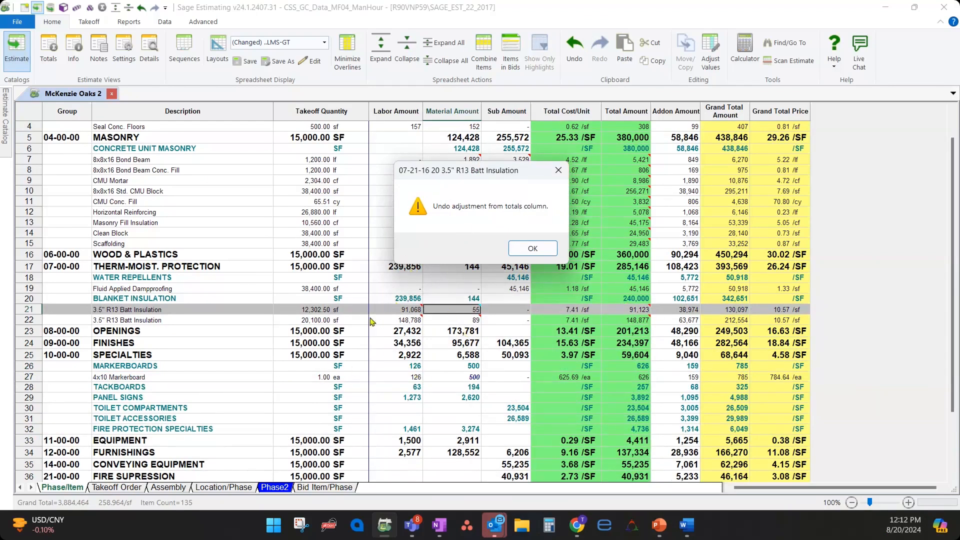
pyautogui.click(539, 249)
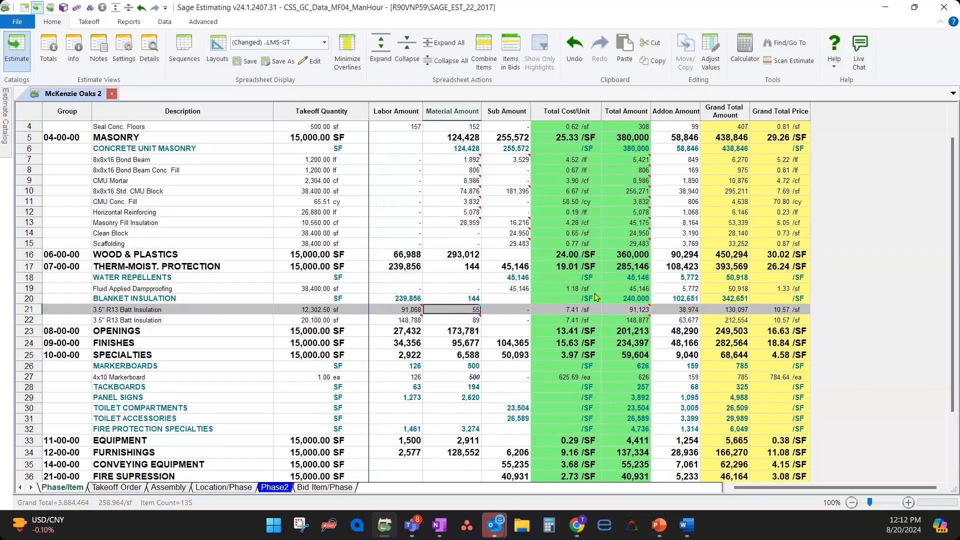
# Step: Undo the adjustment on the total amount of the 12,302.50 sf 3.5" R13 Batt Insulation item
pyautogui.rightClick(644, 310)
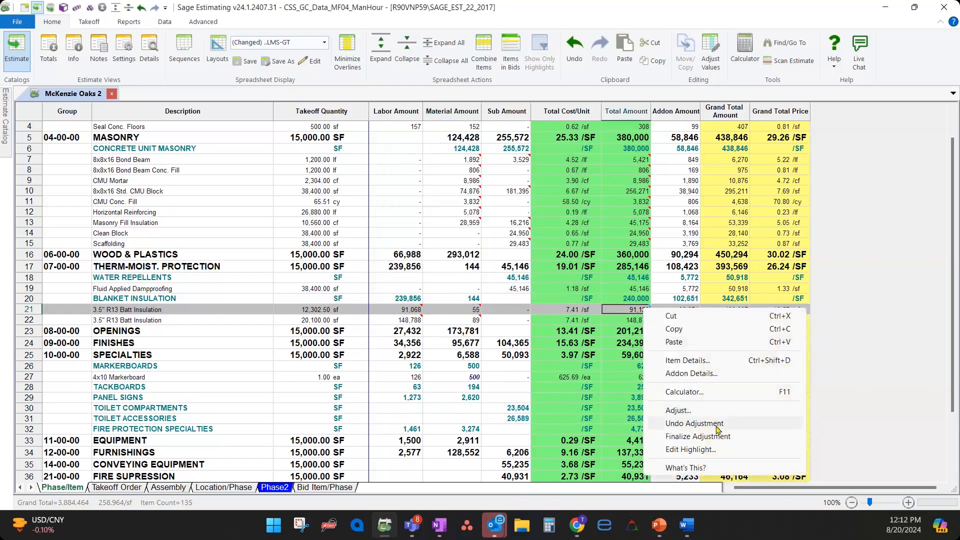
pyautogui.click(720, 424)
pyautogui.click(553, 227)
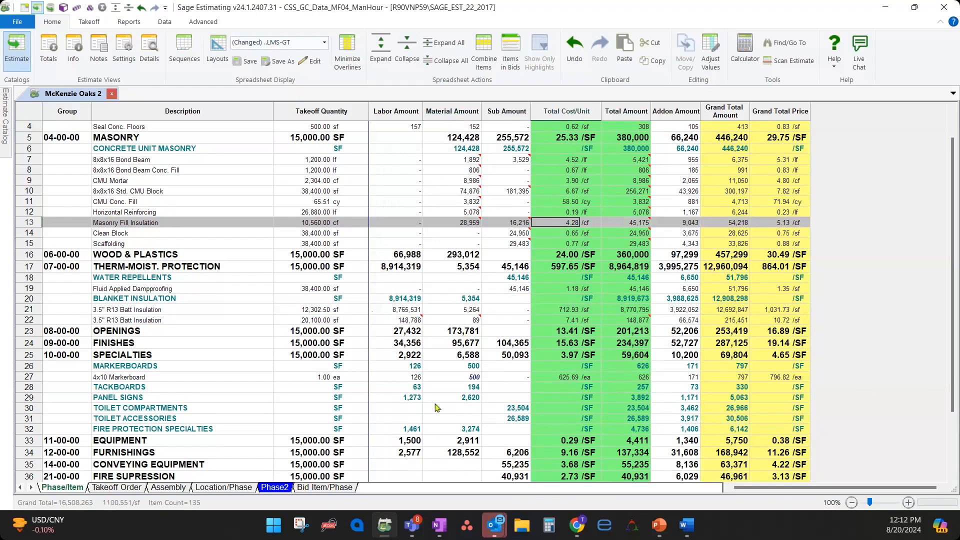
# Step: Restore the batt insulation item's total adjustment by undoing its removal
pyautogui.click(574, 49)
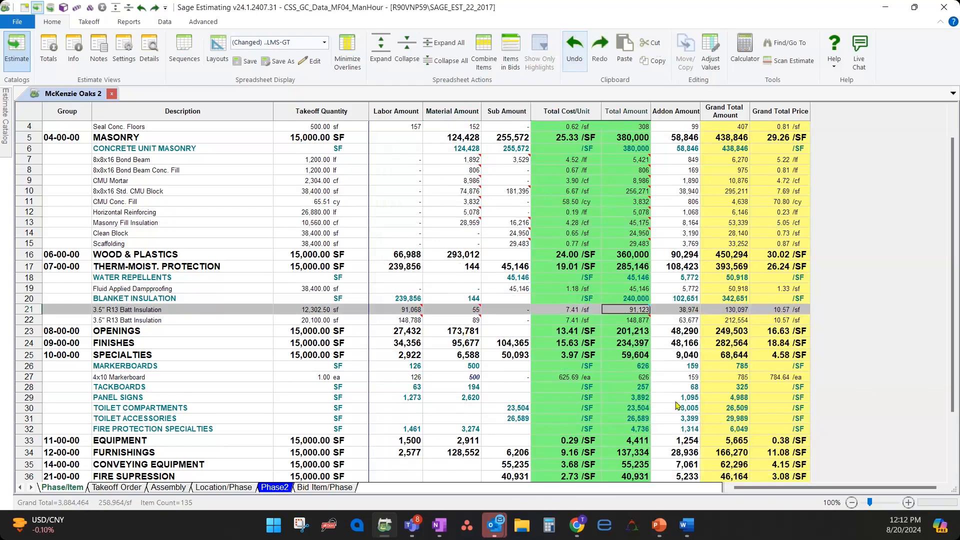
pyautogui.click(590, 266)
pyautogui.click(564, 366)
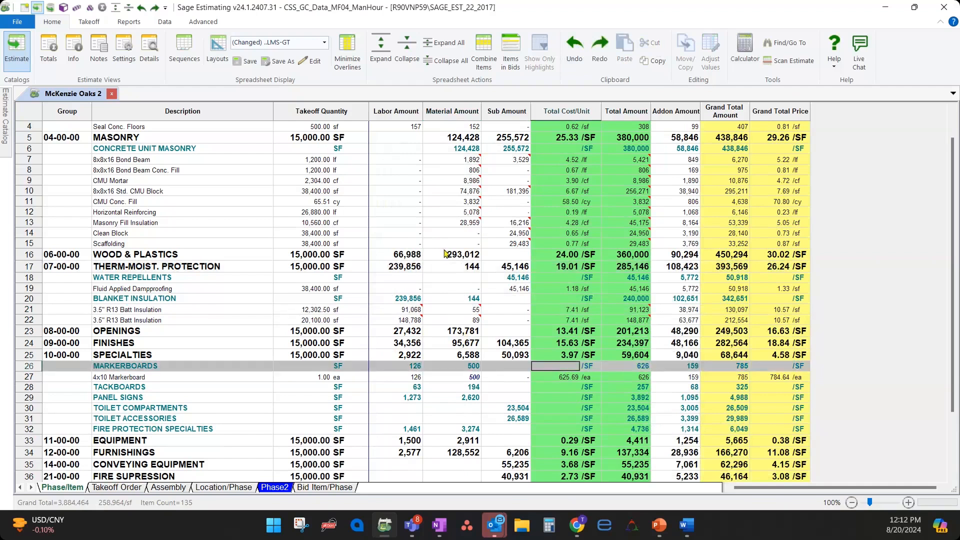
# Step: Collapse the expanded Therm-Moist. Protection, Specialties, Masonry and Concrete divisions to their overline rows
pyautogui.click(322, 266)
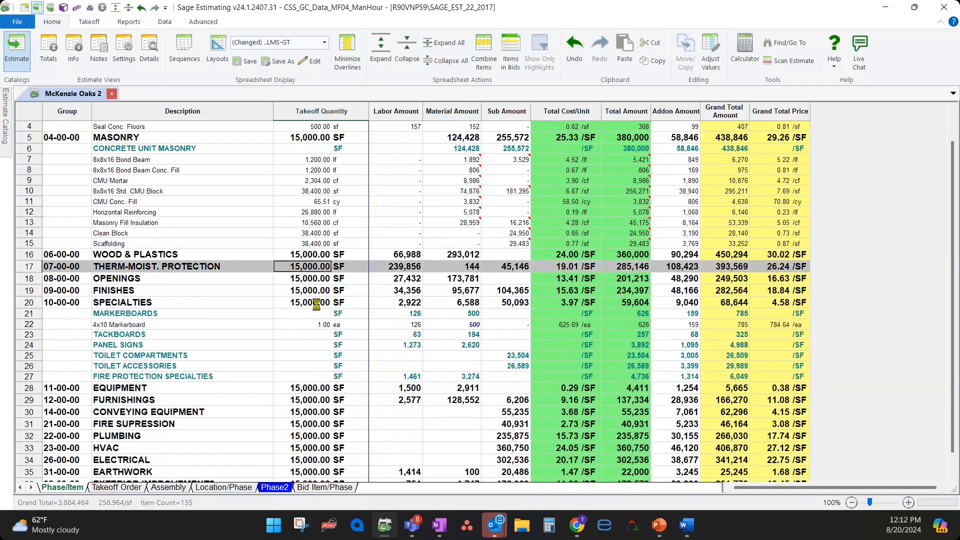
pyautogui.doubleClick(317, 302)
pyautogui.doubleClick(323, 172)
pyautogui.doubleClick(325, 139)
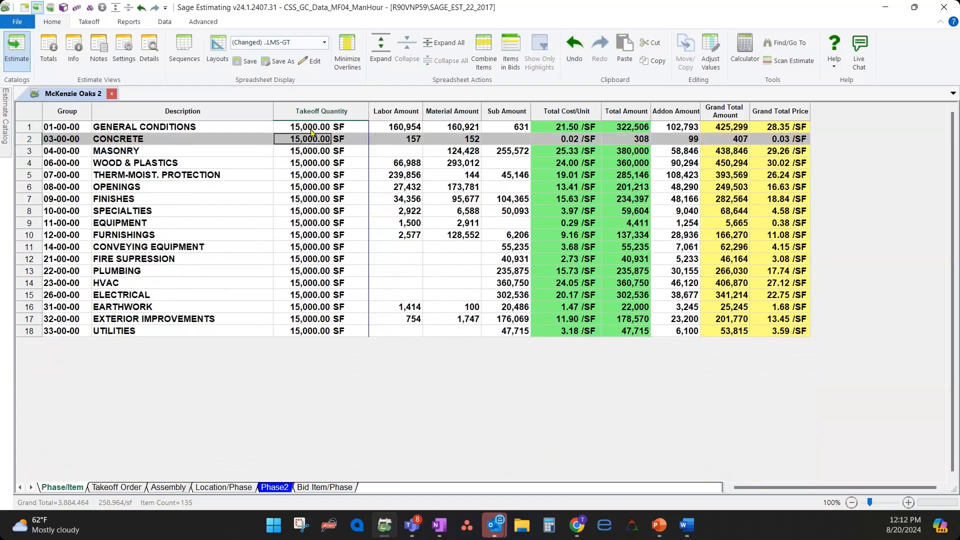
# Step: Review the items under the Masonry division's Concrete Unit Masonry phase and collapse the division again
pyautogui.doubleClick(222, 150)
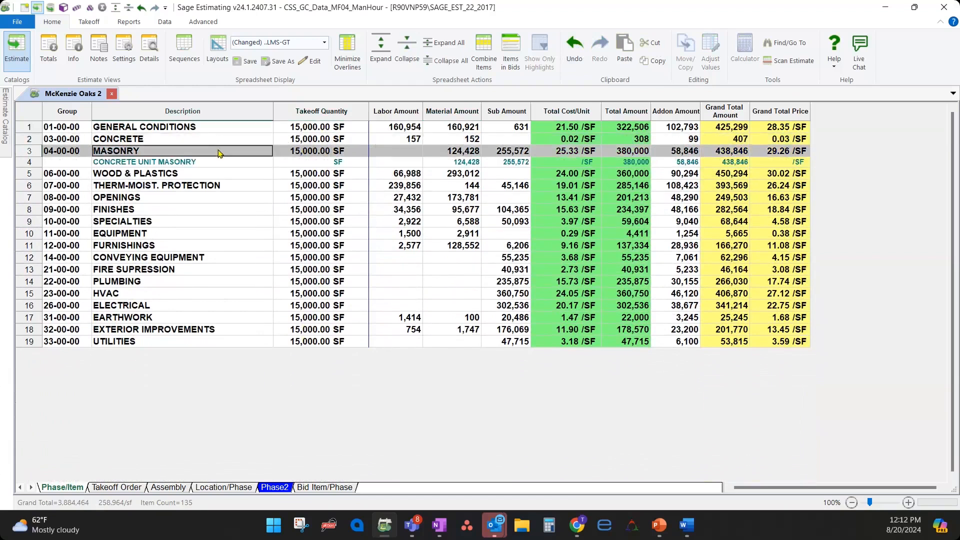
pyautogui.click(207, 164)
pyautogui.doubleClick(207, 163)
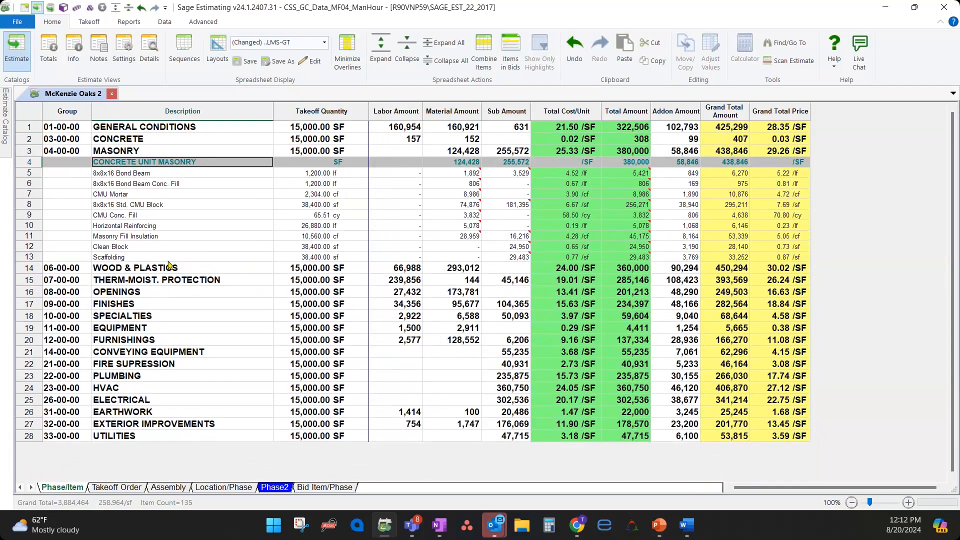
pyautogui.click(174, 216)
pyautogui.click(179, 185)
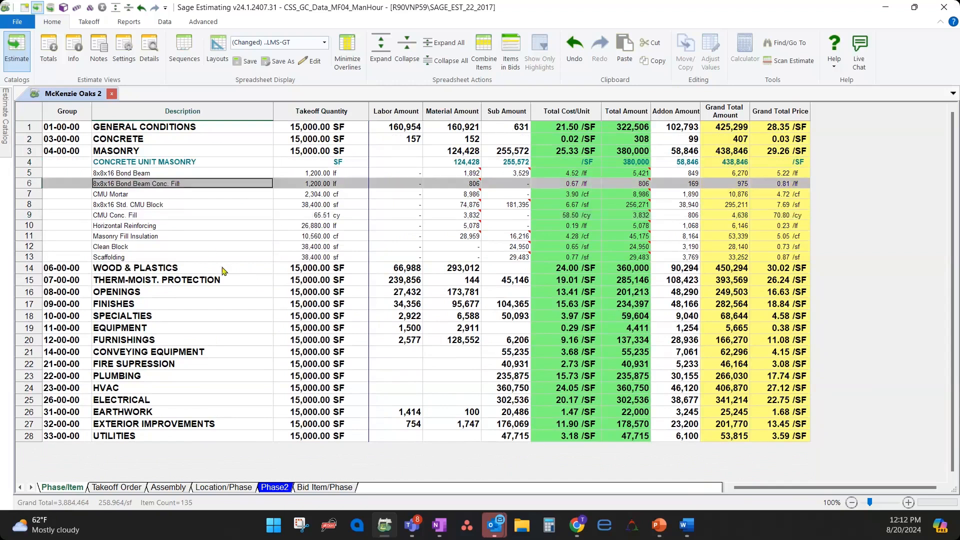
pyautogui.click(188, 153)
pyautogui.doubleClick(187, 152)
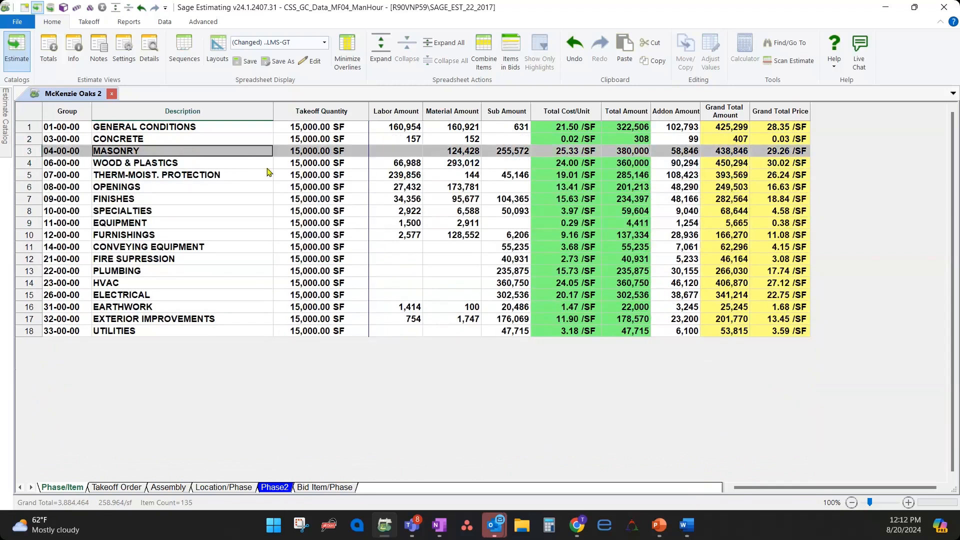
# Step: Expand the Finishes division and its Gypsum Board Assemblies phase down to the item rows
pyautogui.doubleClick(180, 200)
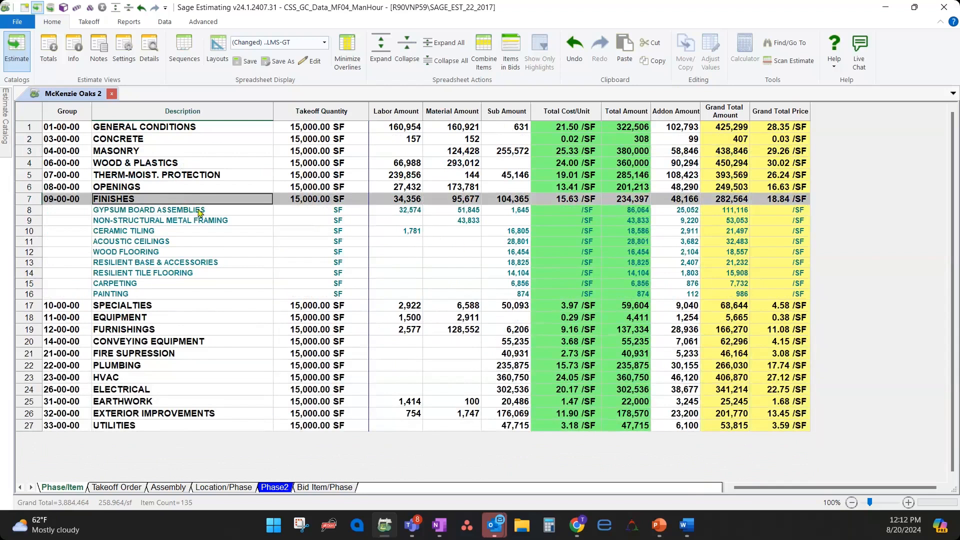
pyautogui.doubleClick(198, 213)
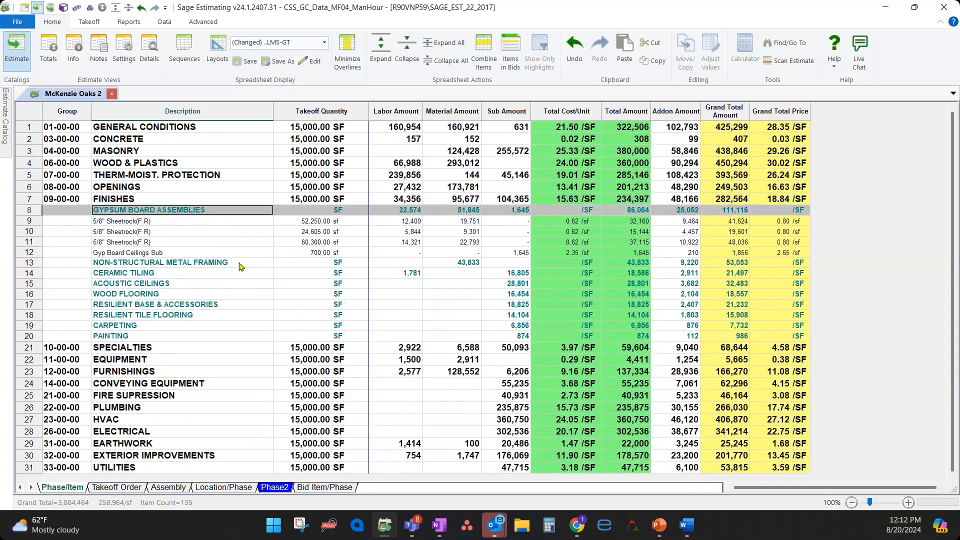
pyautogui.click(281, 298)
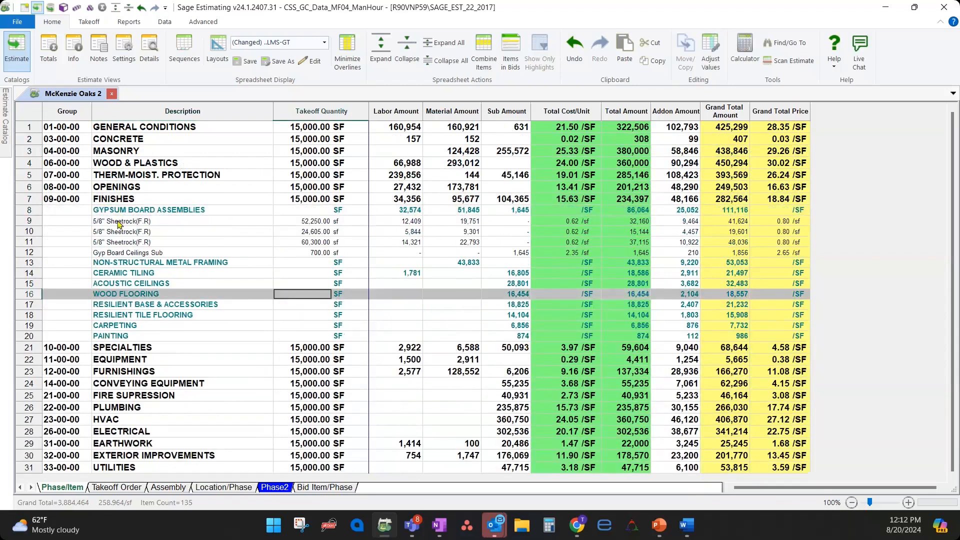
# Step: Copy the sum of the four Gypsum Board Assemblies items' takeoff quantities and paste it as the phase's takeoff quantity
pyautogui.click(315, 210)
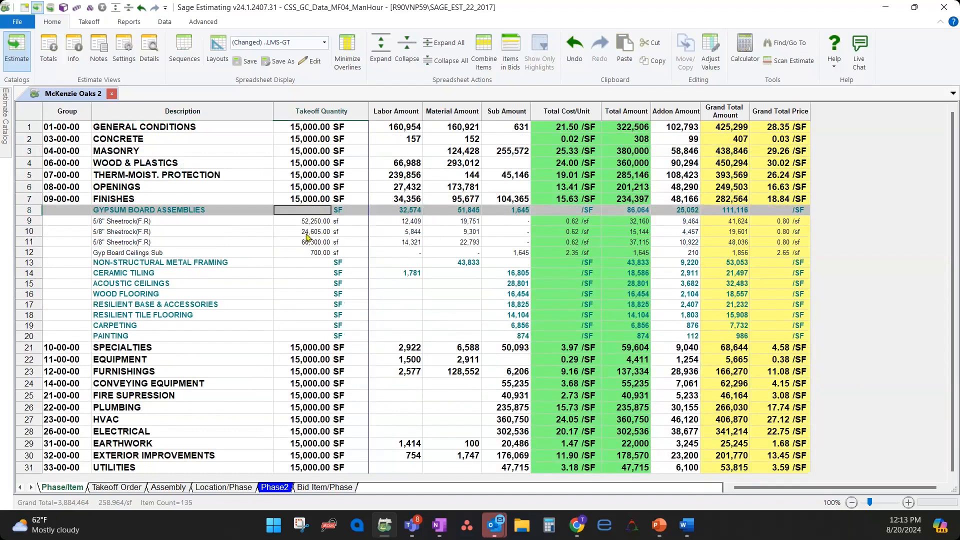
pyautogui.click(311, 224)
pyautogui.moveTo(312, 223); pyautogui.dragTo(312, 255)
pyautogui.rightClick(312, 255)
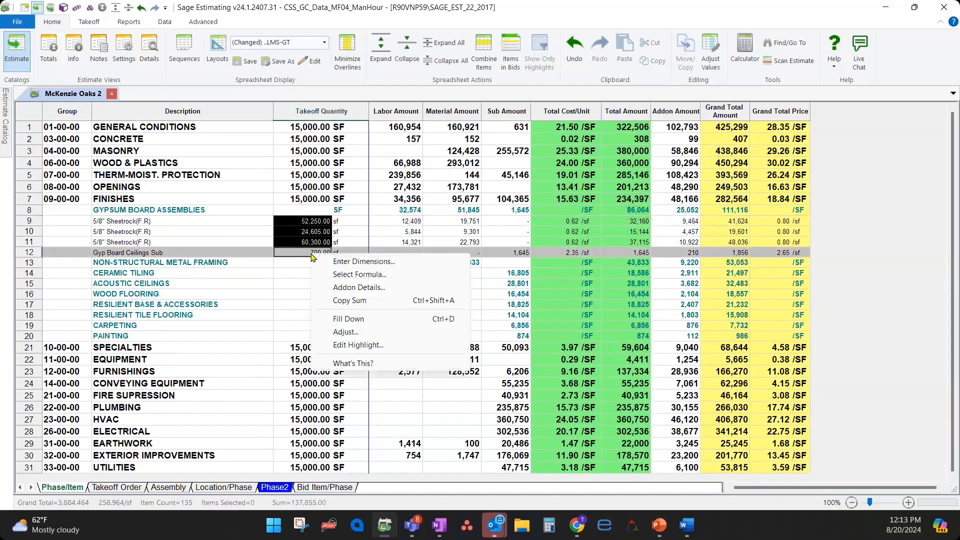
pyautogui.click(344, 300)
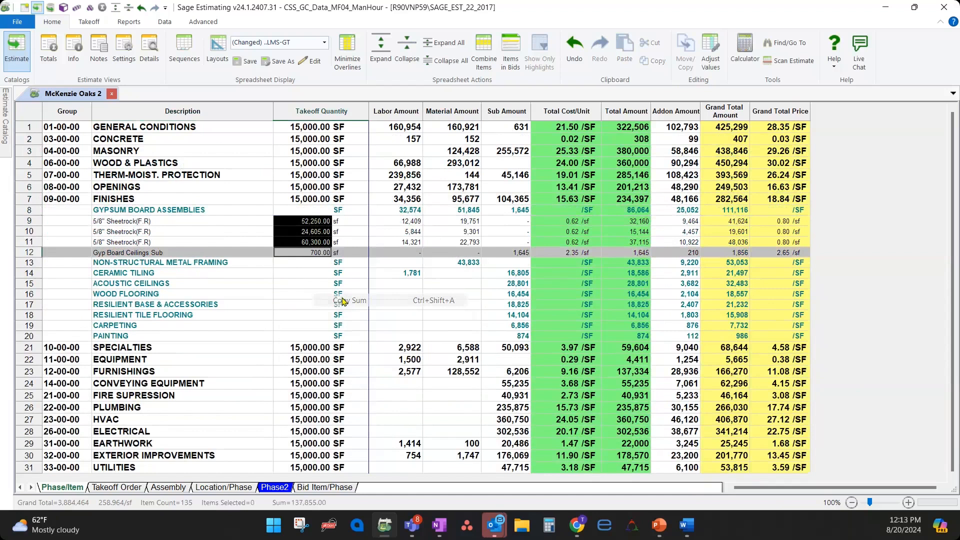
pyautogui.rightClick(309, 213)
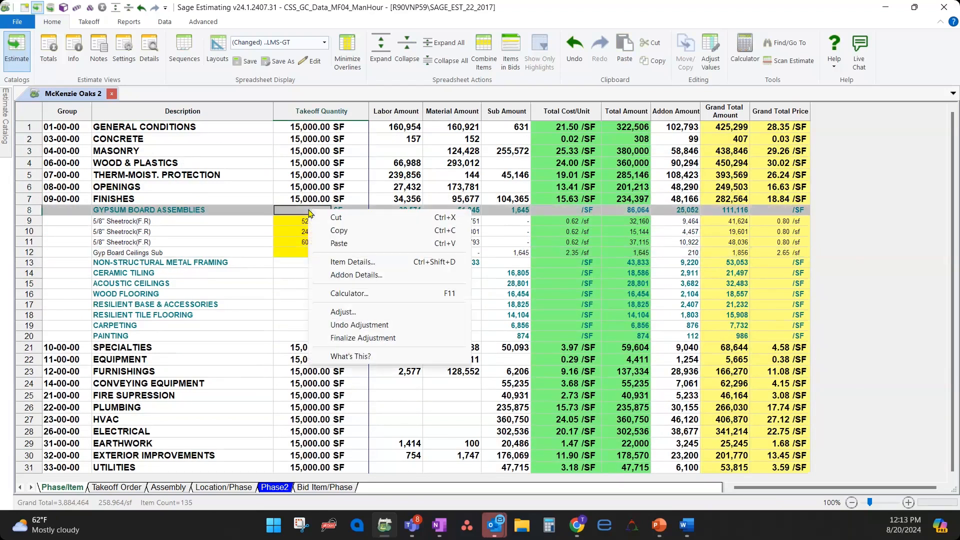
pyautogui.click(338, 243)
pyautogui.click(260, 288)
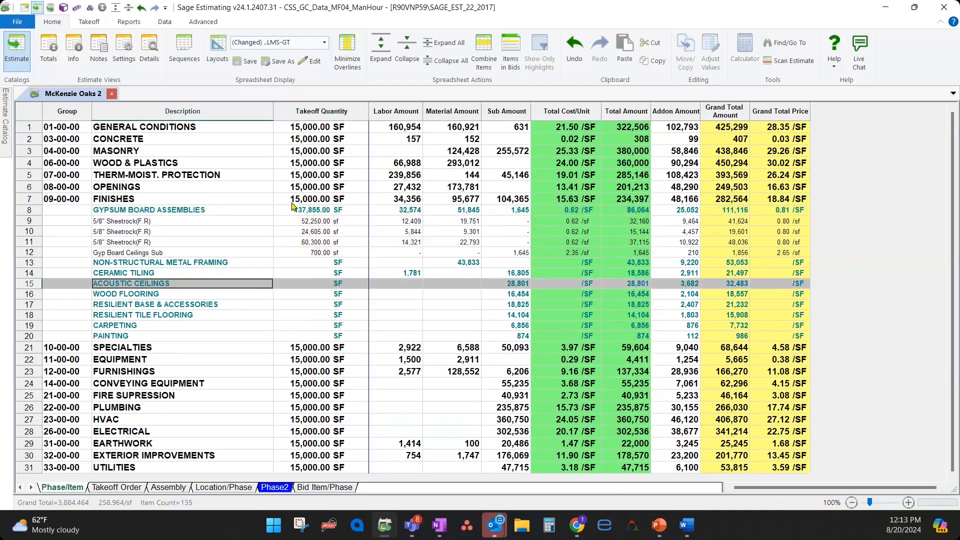
# Step: Check the Gypsum Board Assemblies phase's cost per unit and compare its takeoff quantity with the sum of its items
pyautogui.click(525, 209)
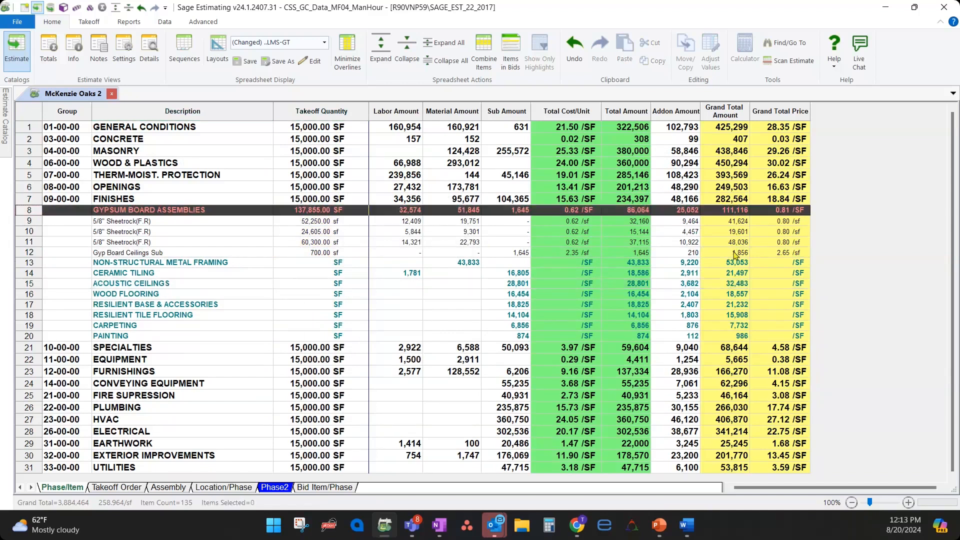
pyautogui.click(573, 210)
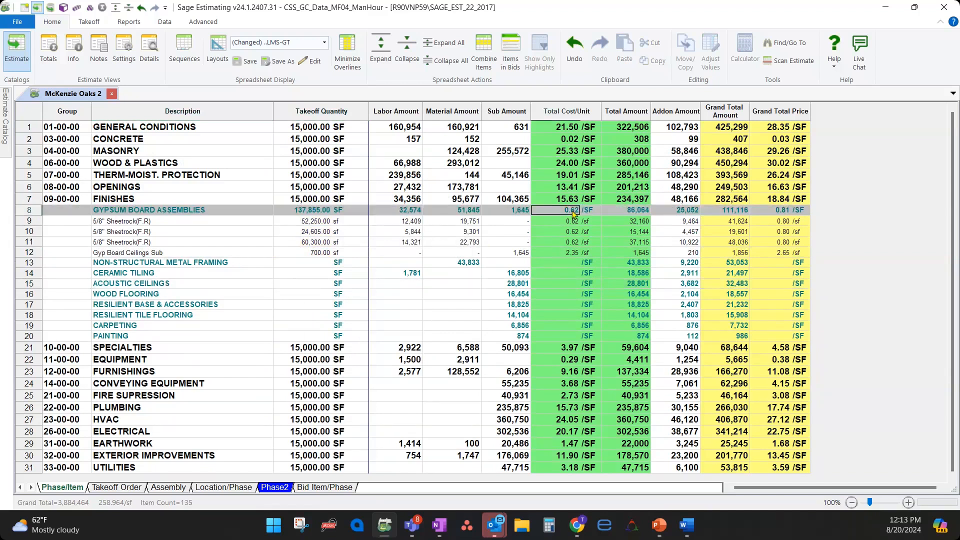
pyautogui.click(313, 210)
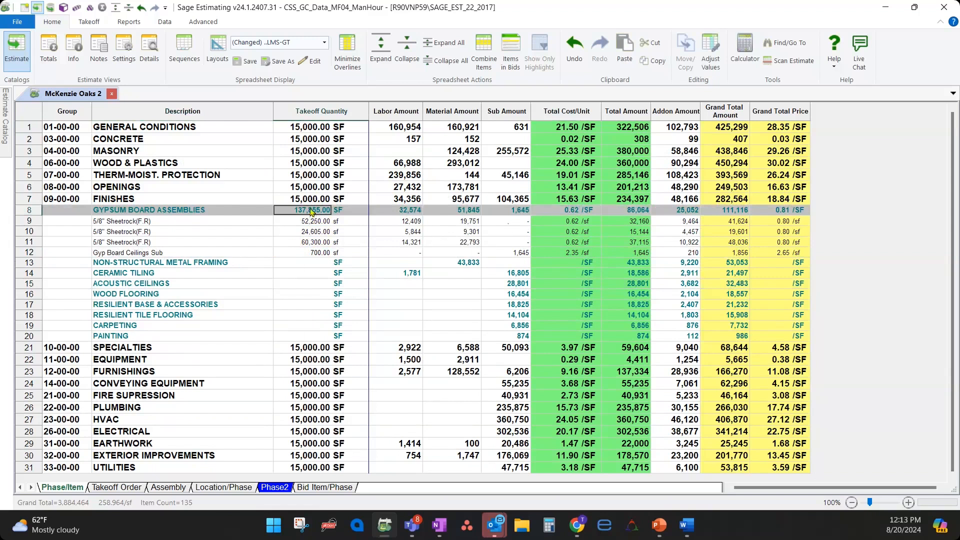
pyautogui.moveTo(308, 254); pyautogui.dragTo(316, 224)
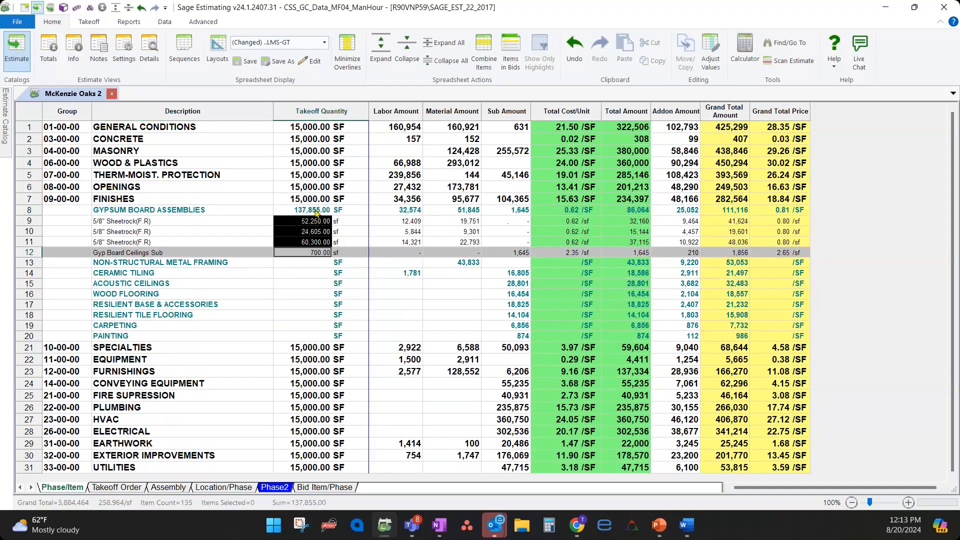
pyautogui.click(316, 212)
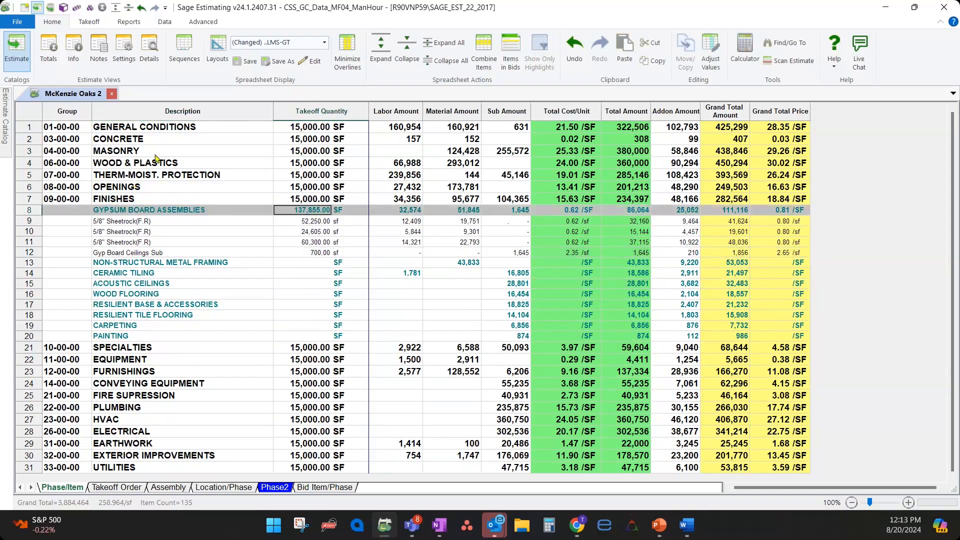
# Step: Turn on automatic calculation of overline quantities in the estimate settings and close the settings
pyautogui.click(303, 222)
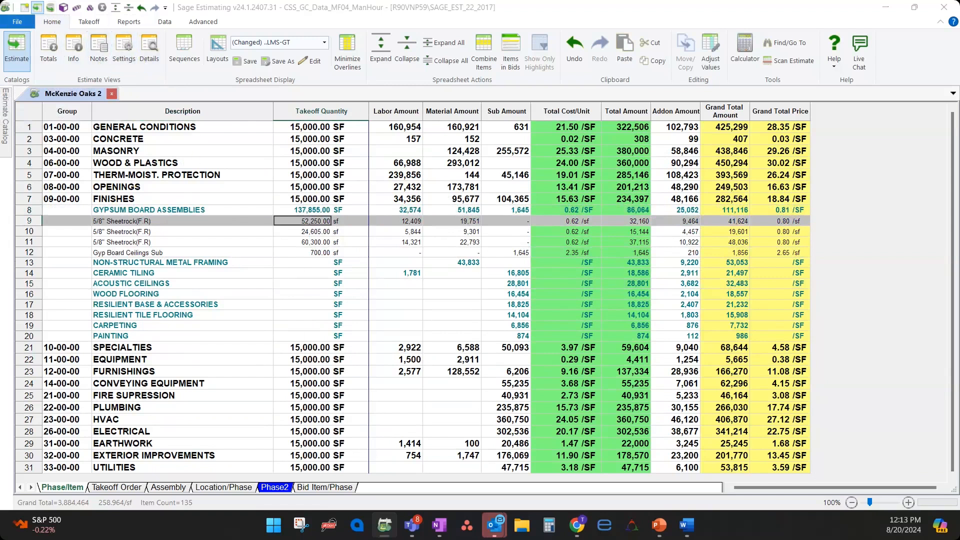
pyautogui.moveTo(512, 534); pyautogui.dragTo(454, 122)
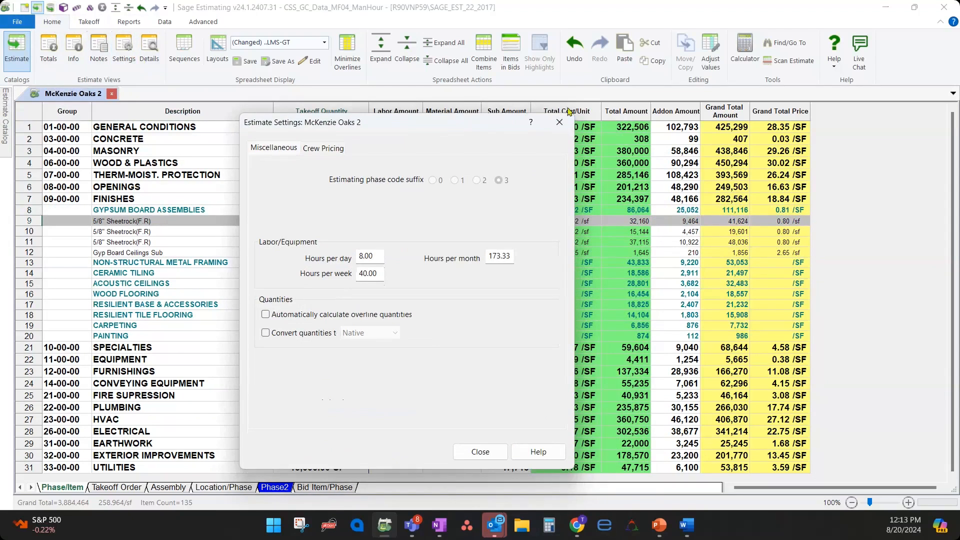
pyautogui.click(343, 321)
pyautogui.click(421, 452)
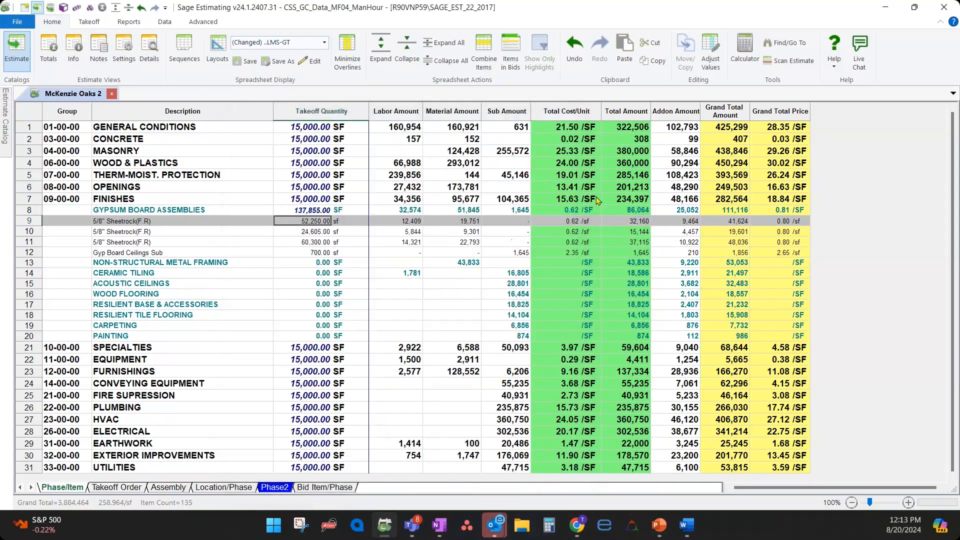
pyautogui.click(428, 348)
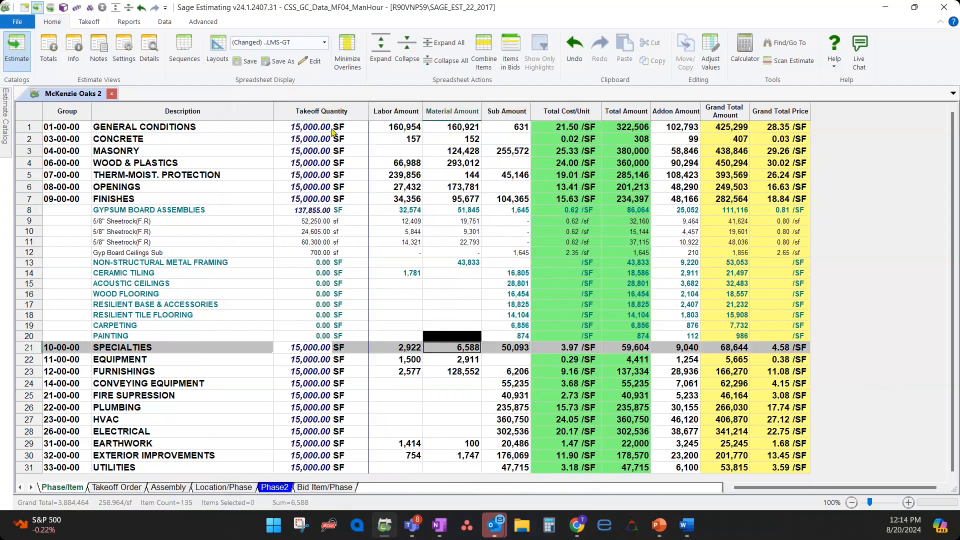
# Step: Enter 150 SF as the takeoff quantity of the Non-Structural Metal Framing phase
pyautogui.click(307, 266)
pyautogui.write('150')
pyautogui.press('Return')
pyautogui.click(319, 291)
pyautogui.click(319, 266)
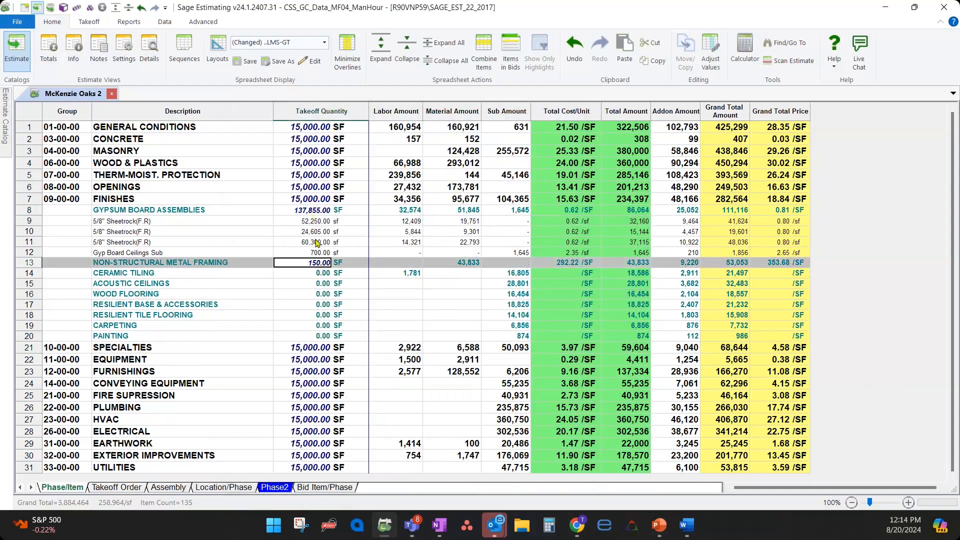
# Step: Remove the fixed quantities from the whole Takeoff Quantity column
pyautogui.rightClick(320, 112)
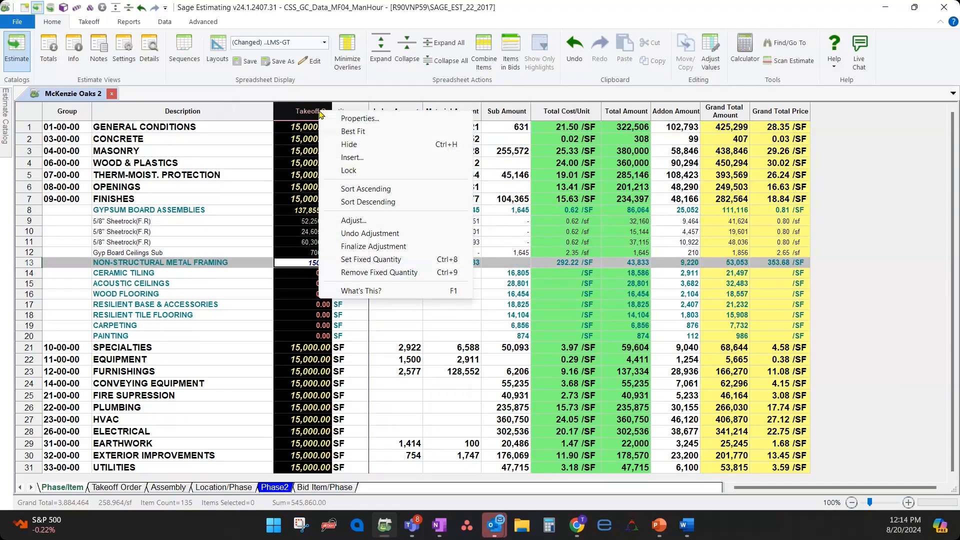
pyautogui.click(296, 125)
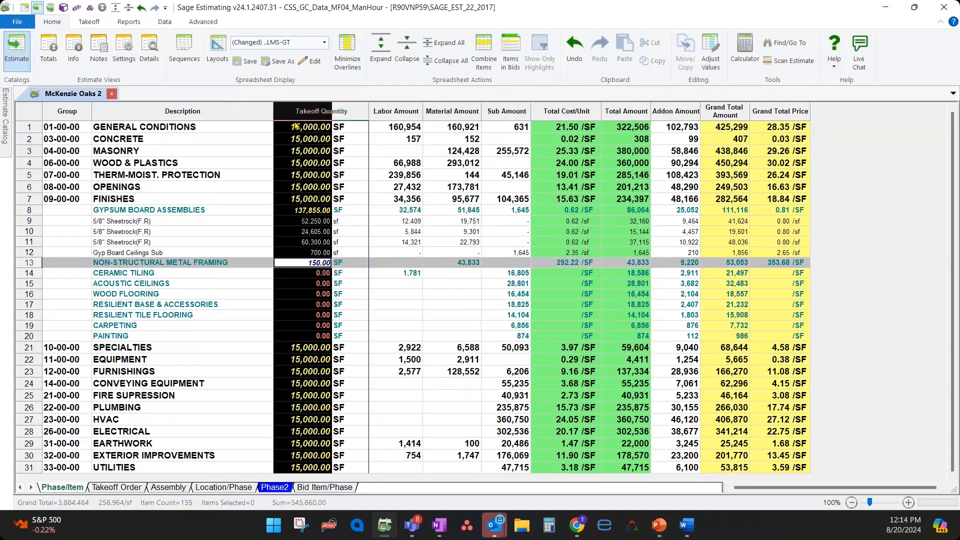
pyautogui.rightClick(298, 111)
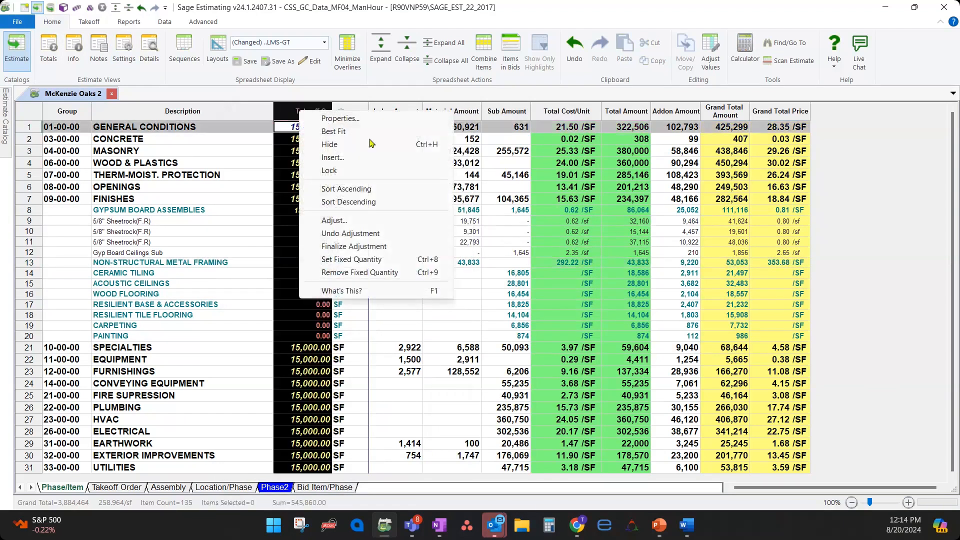
pyautogui.click(339, 273)
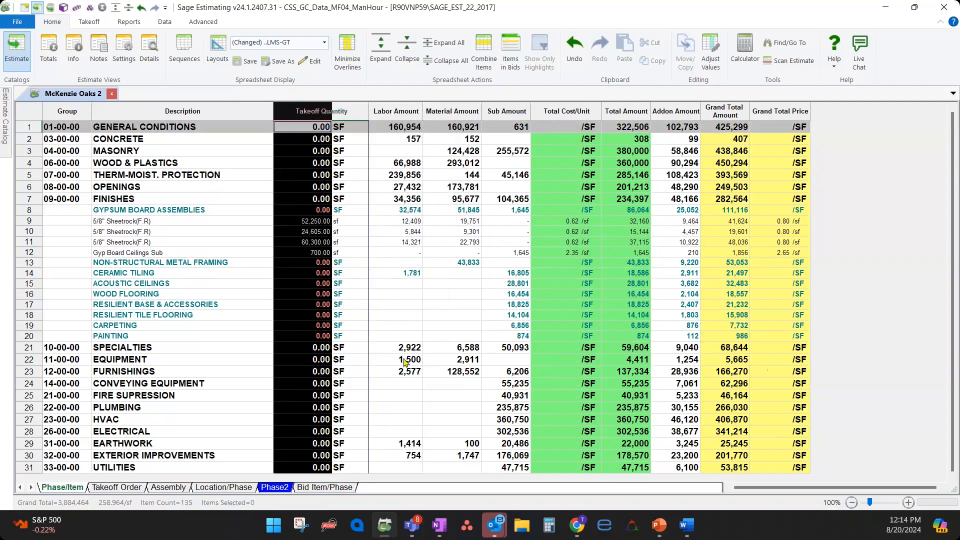
pyautogui.click(331, 349)
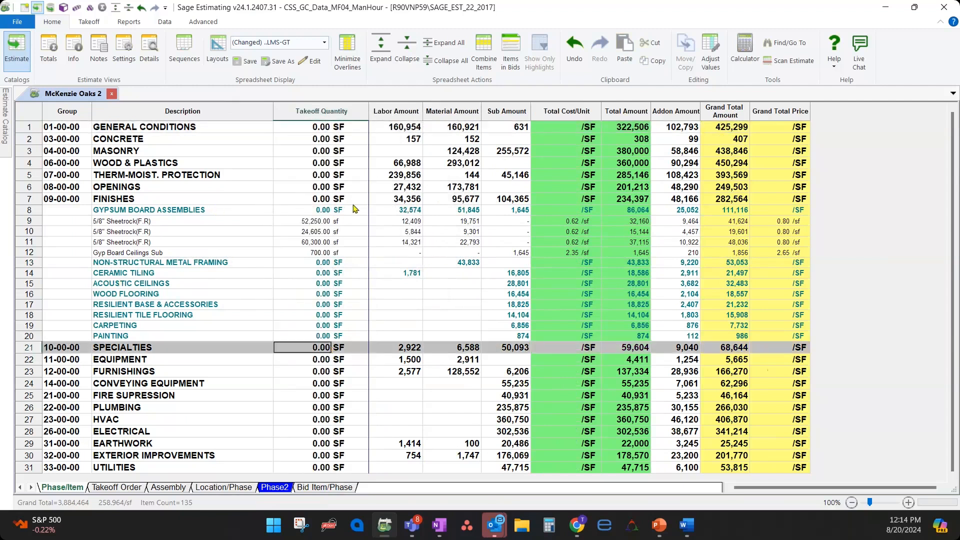
# Step: Examine the Finishes and Gypsum Board Assemblies takeoff quantities and compare the phase's unit of measure with its items' units
pyautogui.click(327, 215)
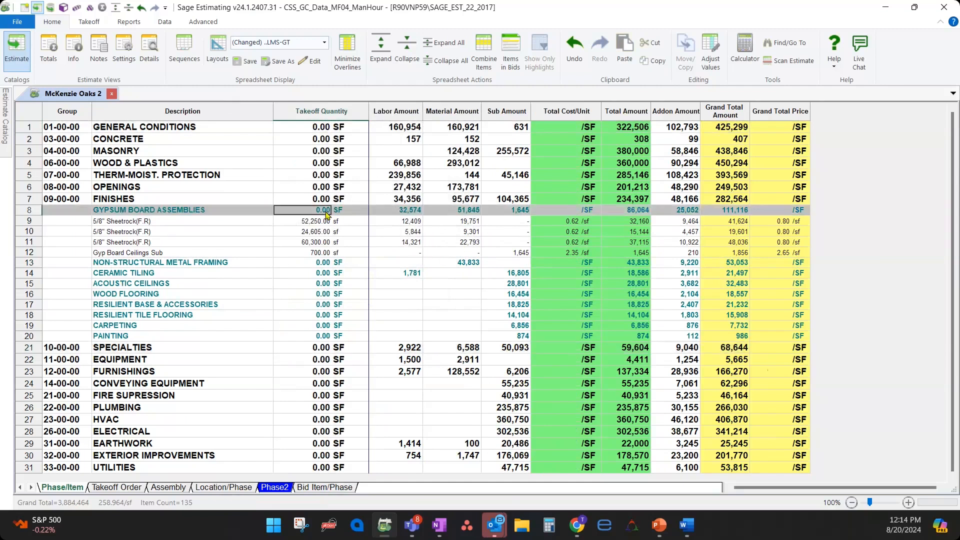
pyautogui.click(327, 199)
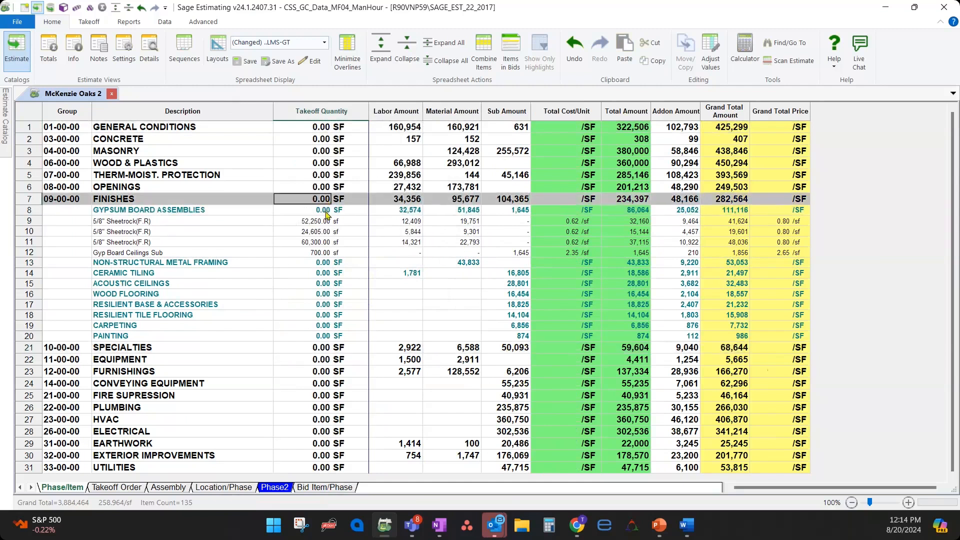
pyautogui.click(313, 215)
pyautogui.click(313, 200)
pyautogui.click(312, 214)
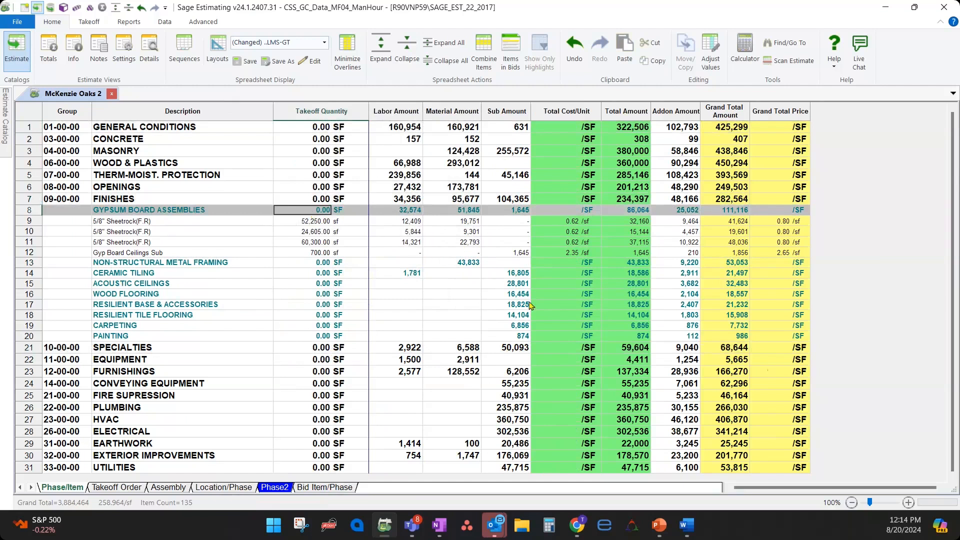
pyautogui.click(349, 213)
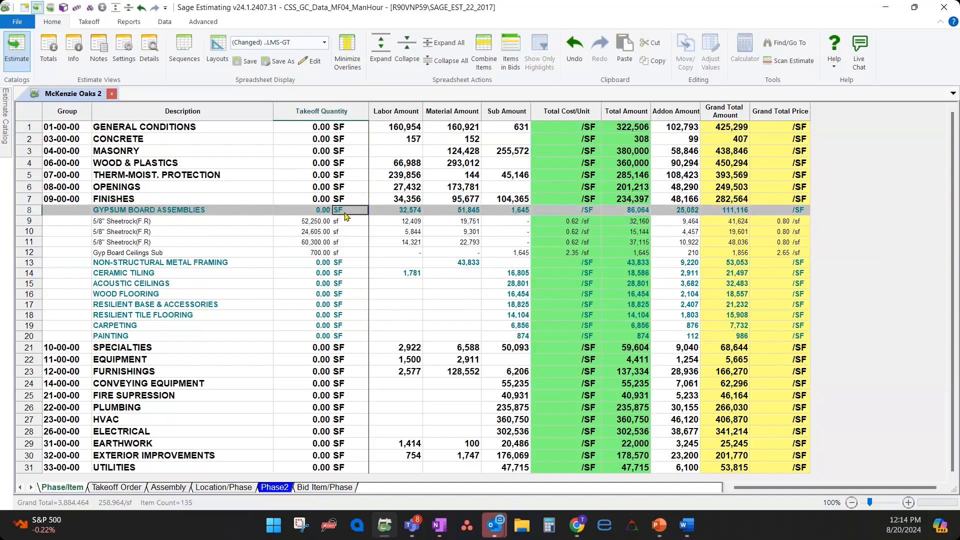
pyautogui.moveTo(349, 223); pyautogui.dragTo(348, 253)
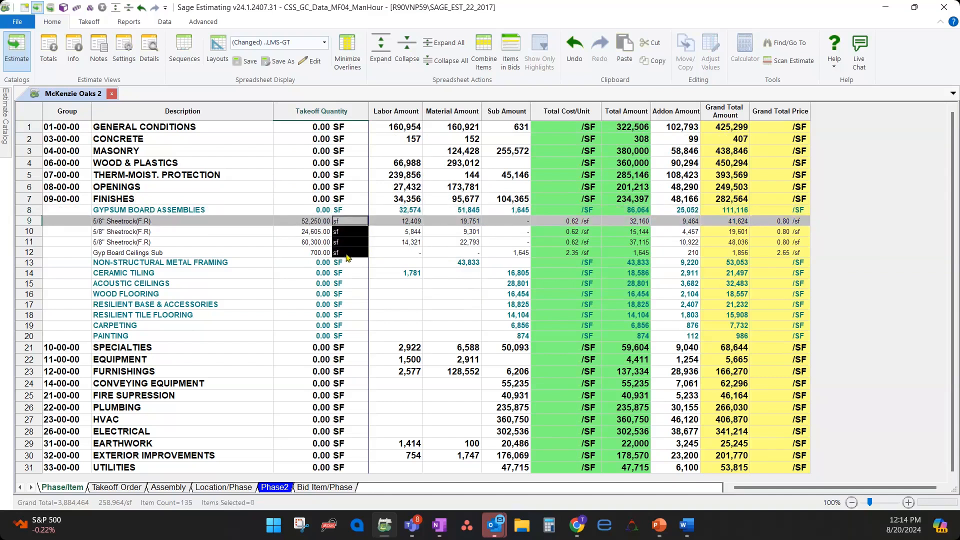
pyautogui.click(350, 213)
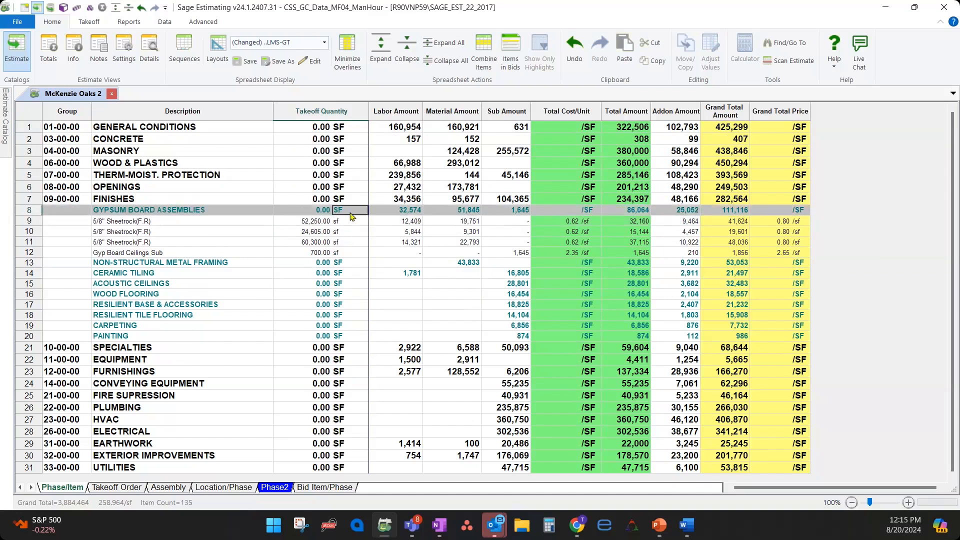
pyautogui.moveTo(351, 222); pyautogui.dragTo(353, 258)
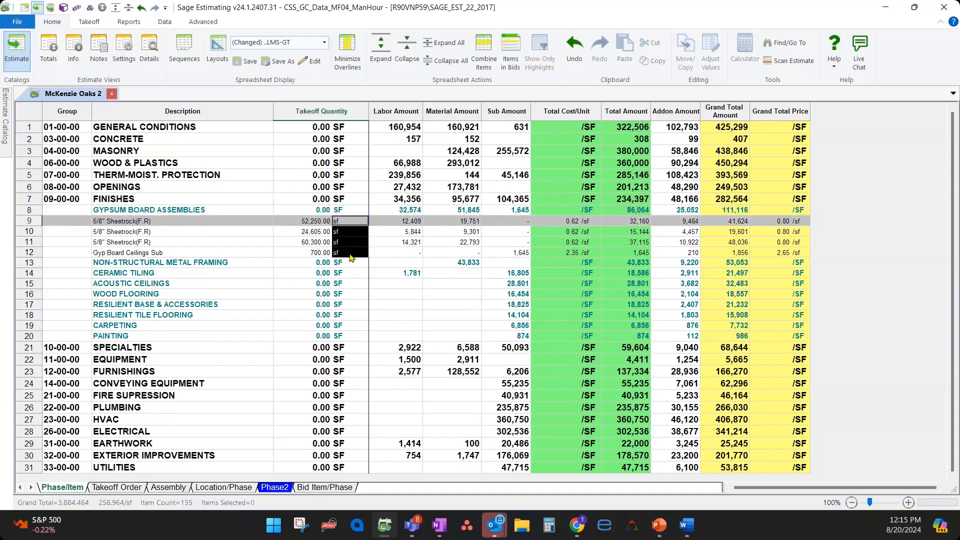
# Step: Change the Gypsum Board Assemblies phase's takeoff unit to lowercase sf, matching its items
pyautogui.click(349, 214)
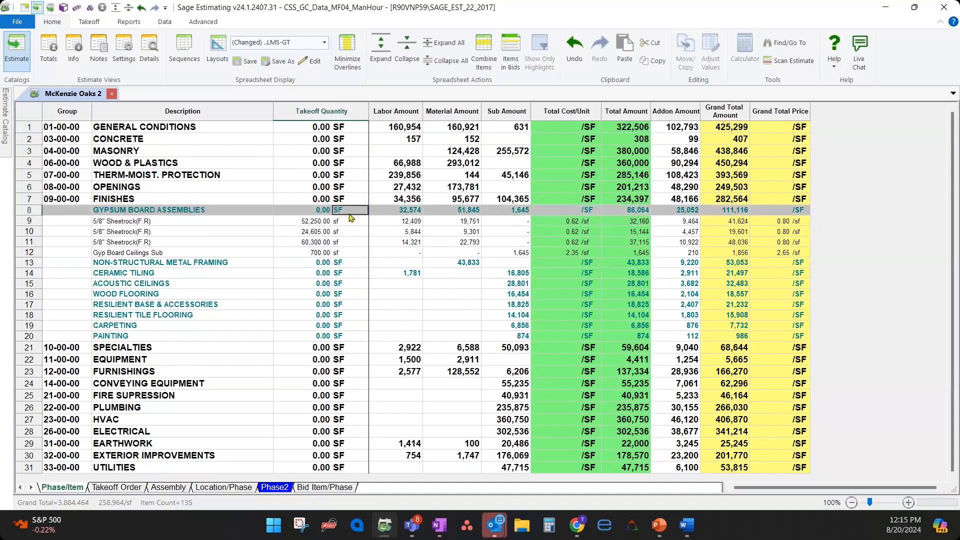
pyautogui.click(349, 213)
pyautogui.press('Tab')
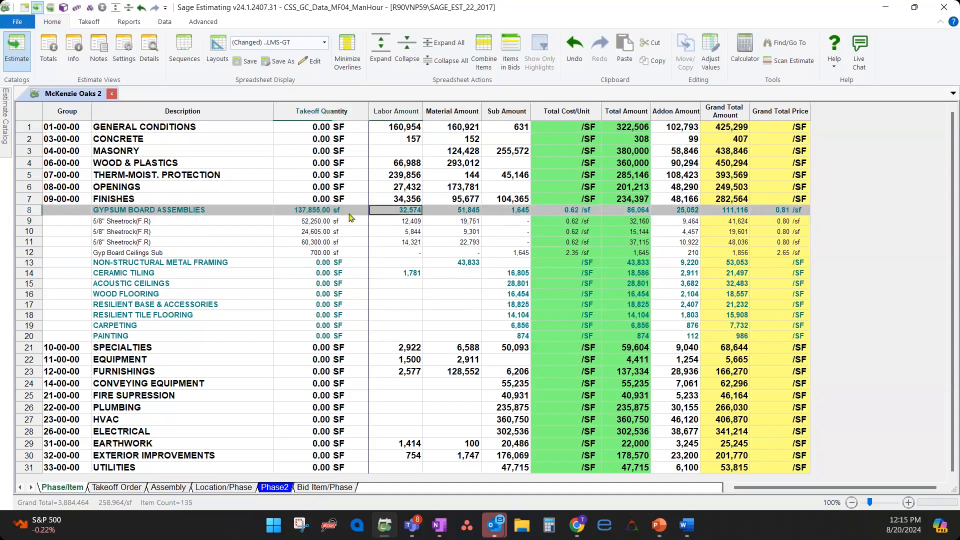
pyautogui.click(326, 216)
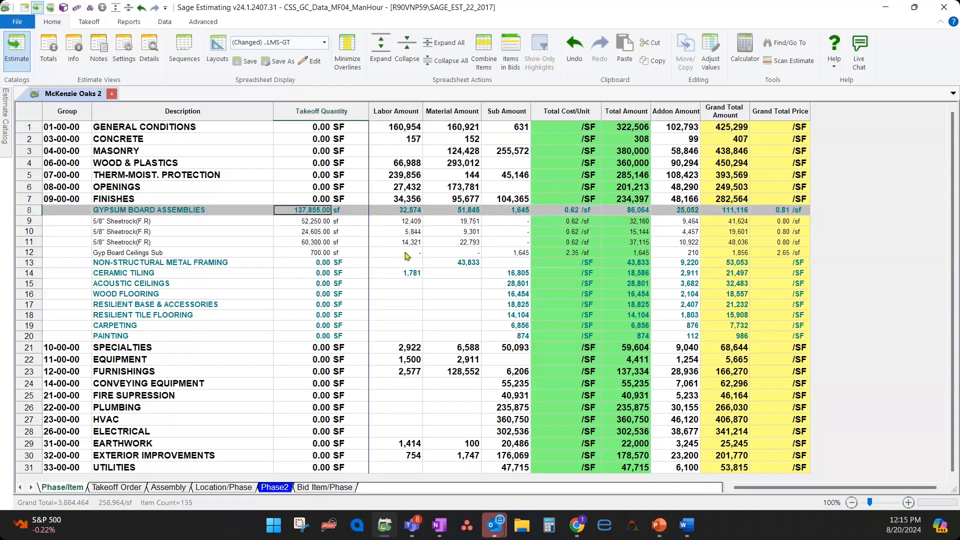
# Step: Set the takeoff quantity of the third 5/8" Sheetrock(F.R) item to 48,000 sf and check the phase's quantity
pyautogui.click(324, 255)
pyautogui.click(320, 244)
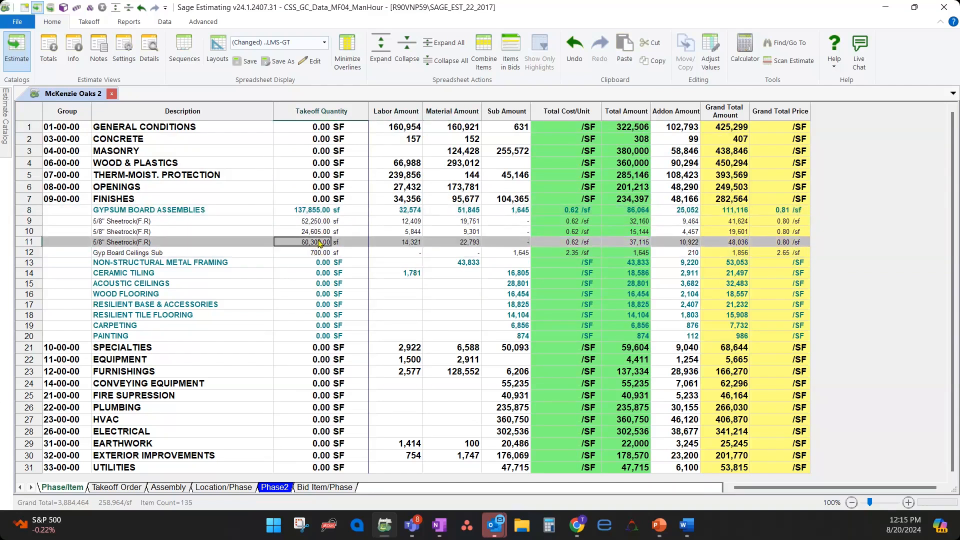
pyautogui.write('48,000')
pyautogui.press('Return')
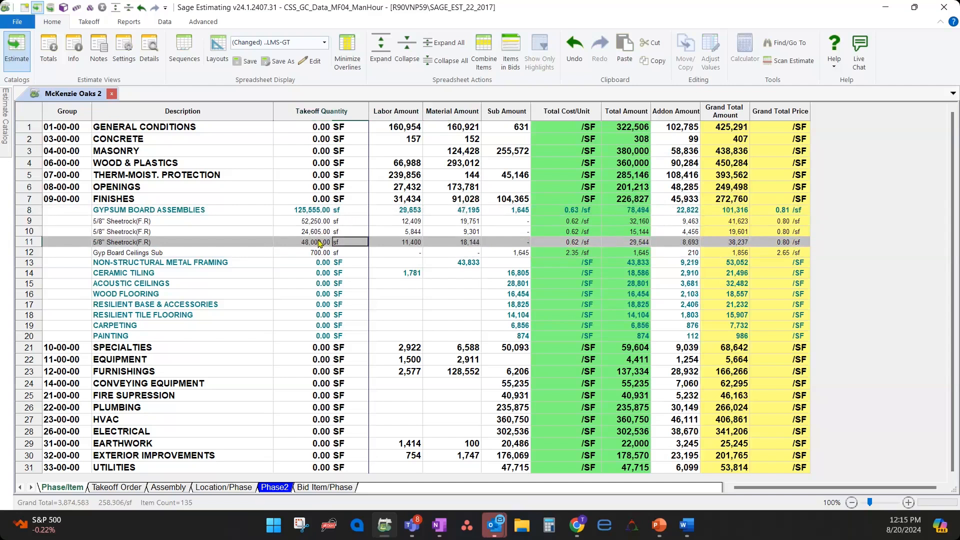
pyautogui.click(318, 211)
# Step: Collapse the Gypsum Board Assemblies phase and select the takeoff units from its row down to Utilities
pyautogui.doubleClick(243, 214)
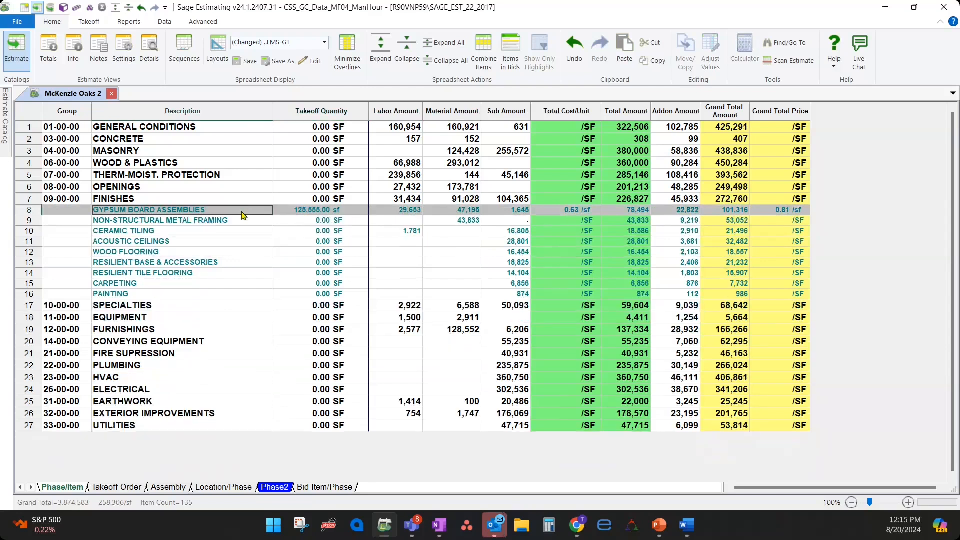
pyautogui.click(349, 212)
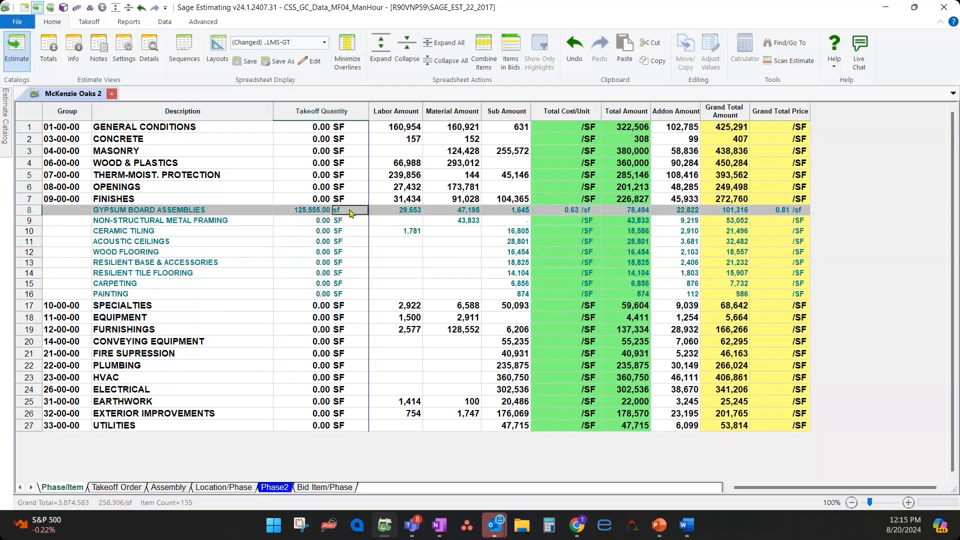
pyautogui.moveTo(349, 212); pyautogui.dragTo(350, 425)
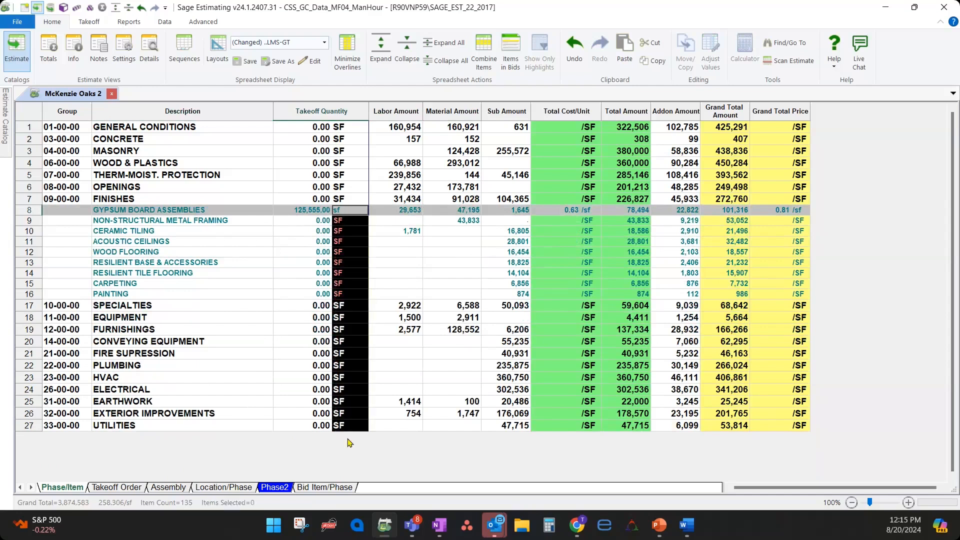
# Step: Fill the lowercase sf takeoff unit from Gypsum Board Assemblies down through the Utilities row
pyautogui.rightClick(351, 423)
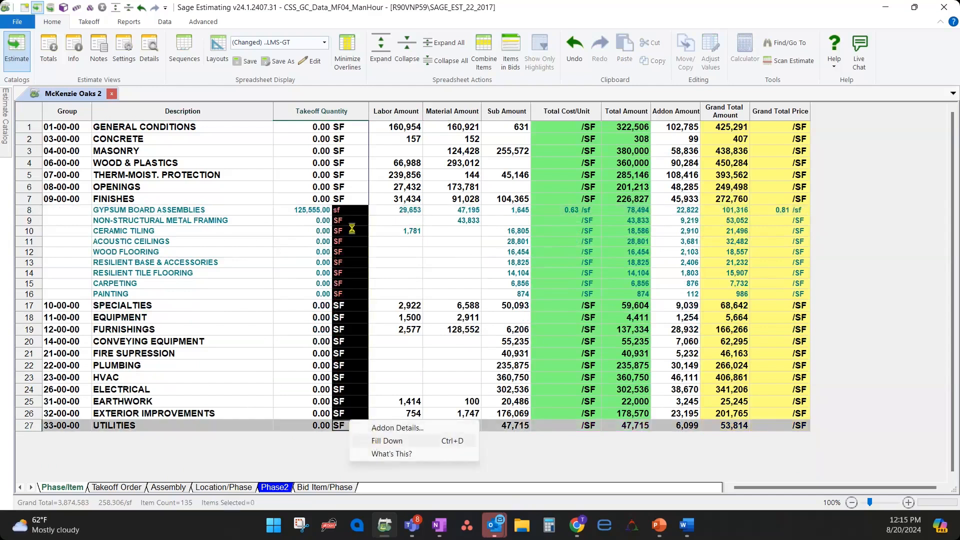
pyautogui.click(377, 442)
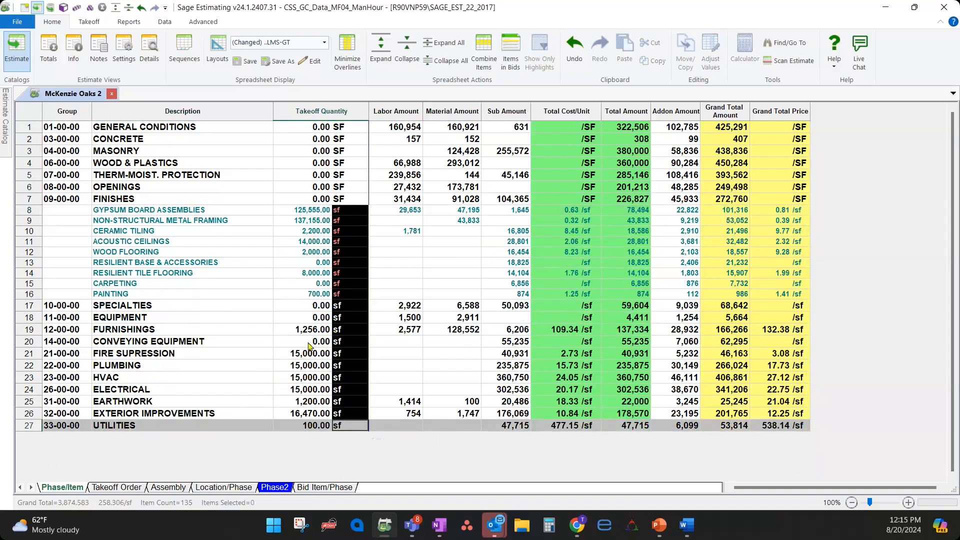
# Step: Copy the sf unit from Gypsum Board Assemblies to General Conditions and fill it down through Resilient Base & Accessories
pyautogui.click(354, 210)
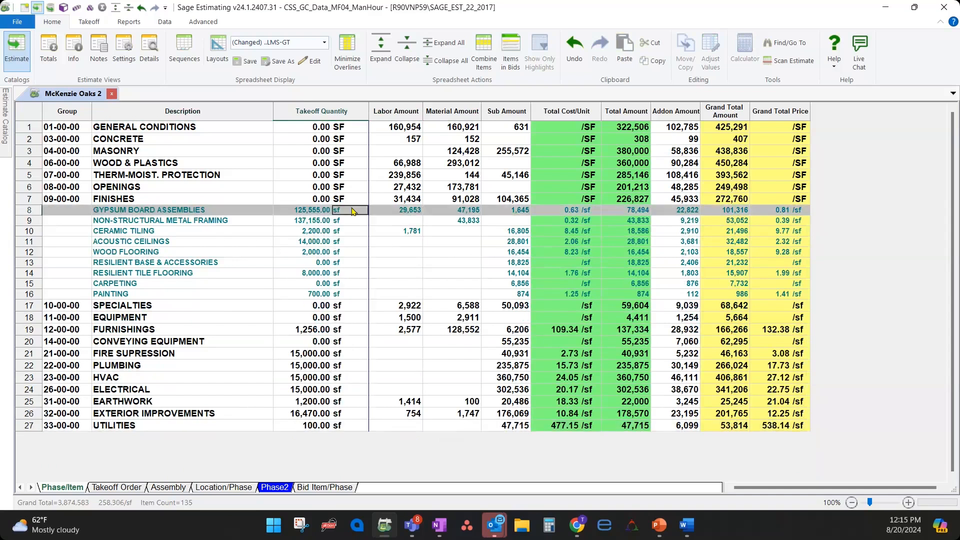
pyautogui.click(358, 125)
pyautogui.hotkey('ctrl', 'v')
pyautogui.click(352, 154)
pyautogui.moveTo(355, 129); pyautogui.dragTo(360, 262)
pyautogui.rightClick(360, 263)
pyautogui.click(381, 283)
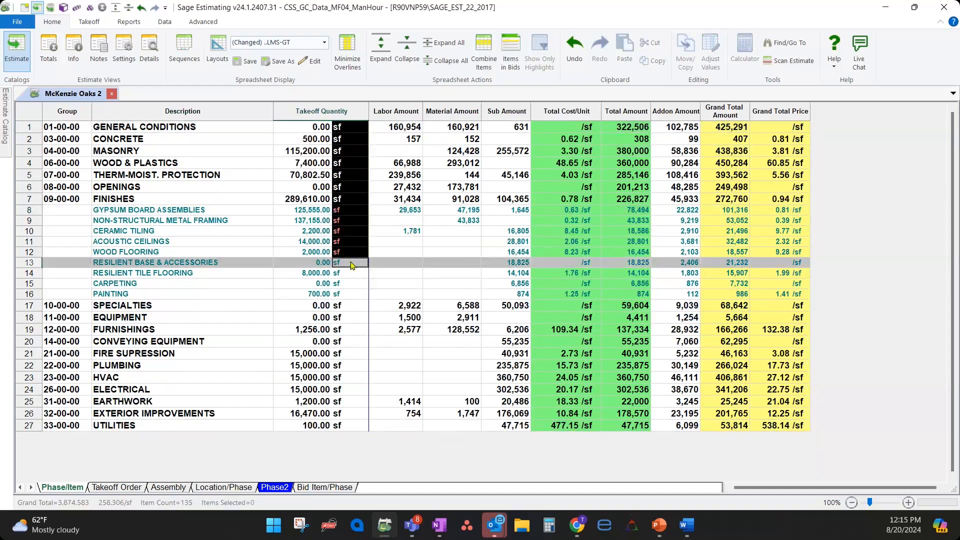
pyautogui.click(347, 305)
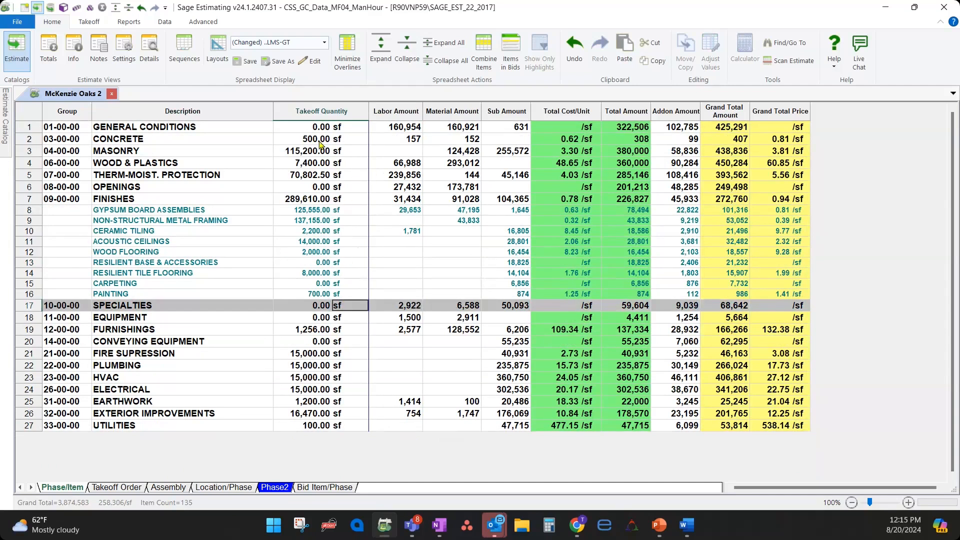
# Step: Expand the Ceramic Tiling, Acoustic Ceilings, Wood Flooring, Resilient Tile Flooring and Painting phases and compare their takeoff quantities with their items
pyautogui.click(301, 199)
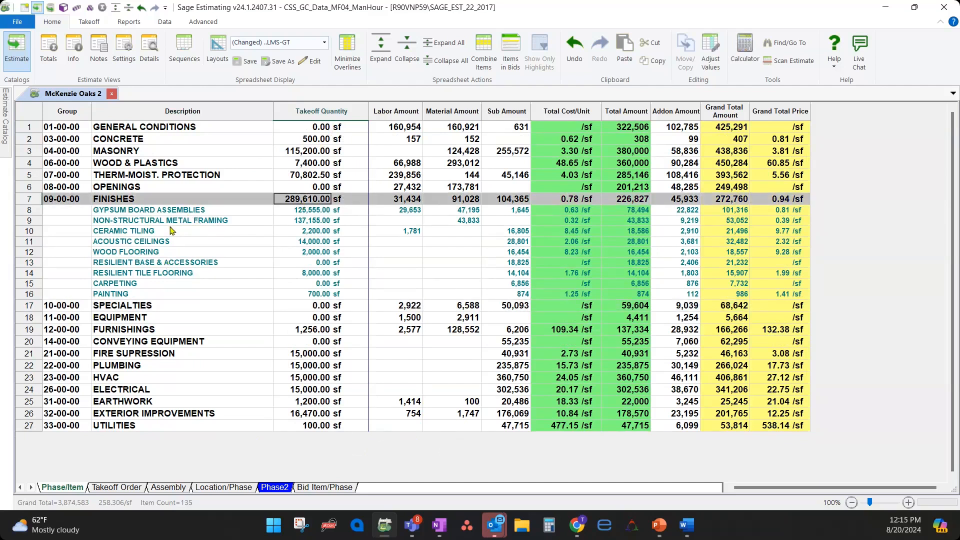
pyautogui.doubleClick(154, 232)
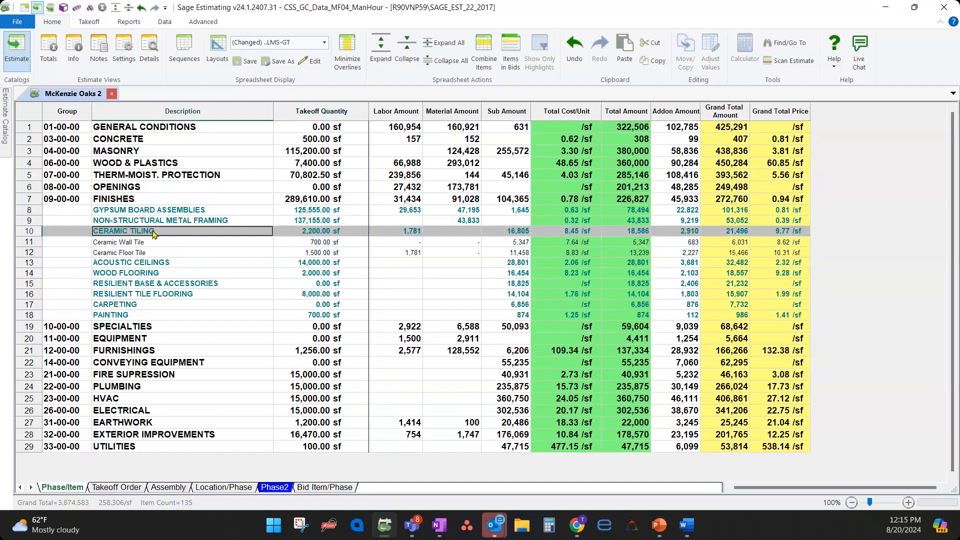
pyautogui.click(321, 251)
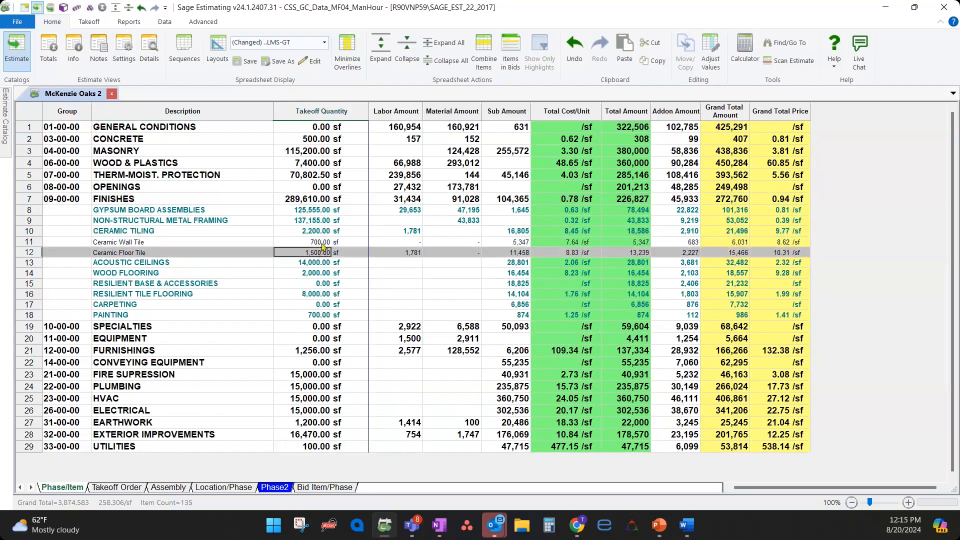
pyautogui.doubleClick(236, 265)
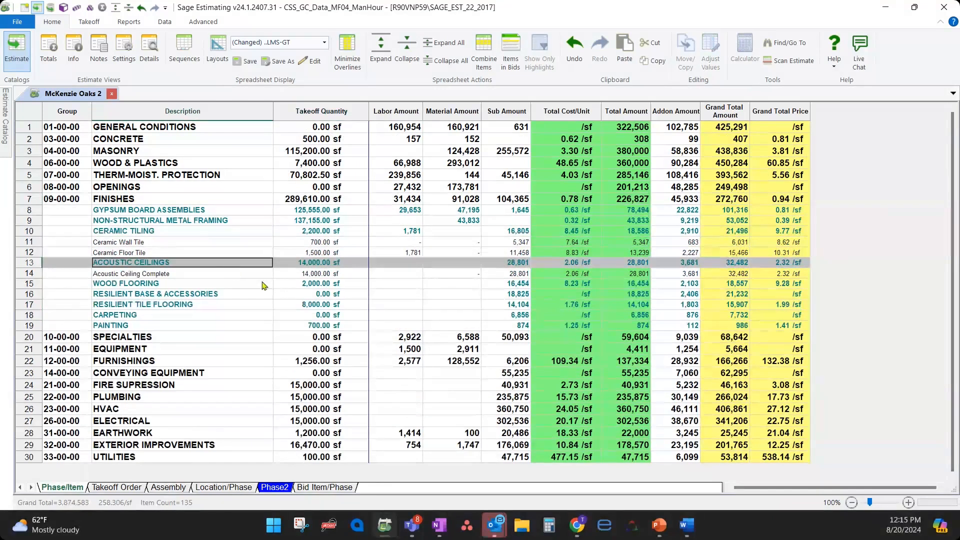
pyautogui.doubleClick(193, 285)
pyautogui.doubleClick(188, 316)
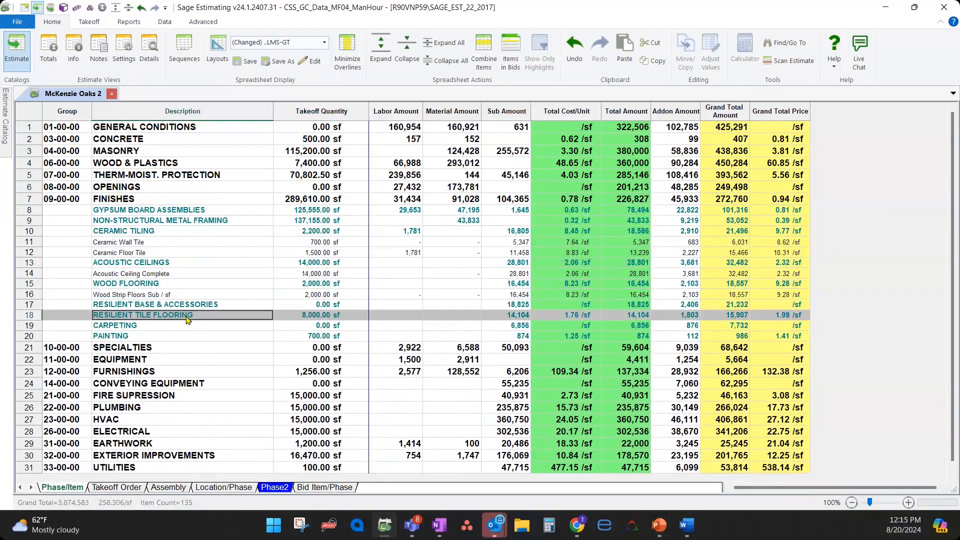
pyautogui.doubleClick(192, 346)
pyautogui.scroll(-1, 193, 346)
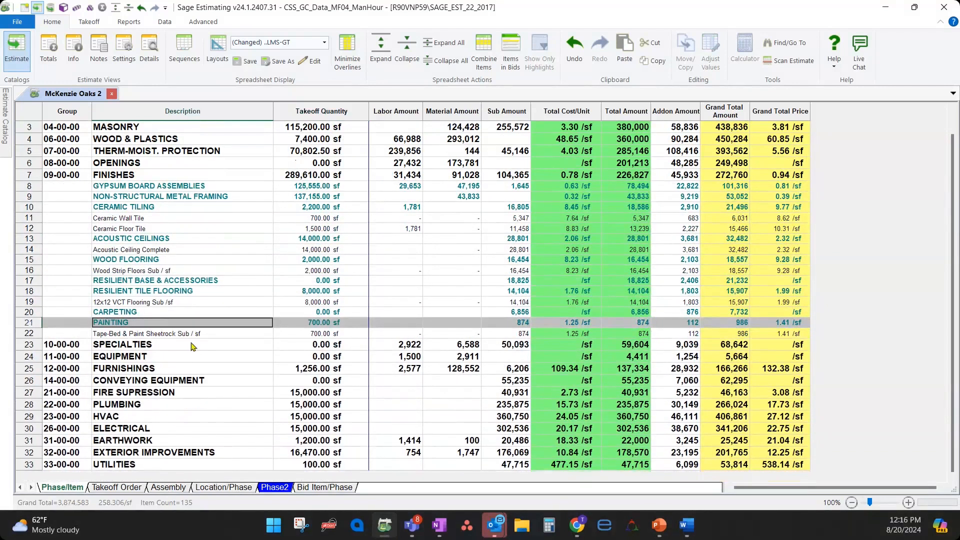
# Step: Expand Specialties, Markerboards and the remaining rows to examine the takeoff units of the Specialties items
pyautogui.doubleClick(182, 348)
pyautogui.scroll(-2, 217, 321)
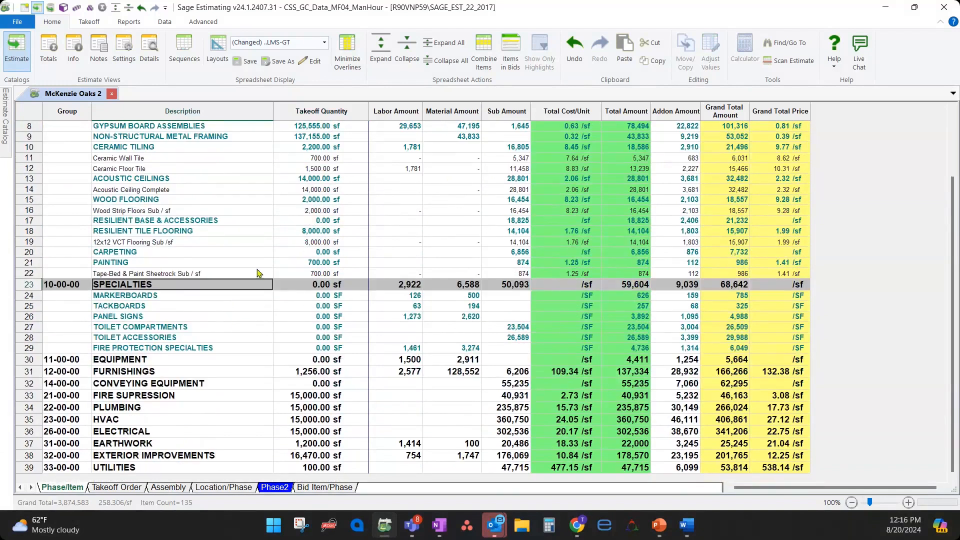
pyautogui.doubleClick(165, 295)
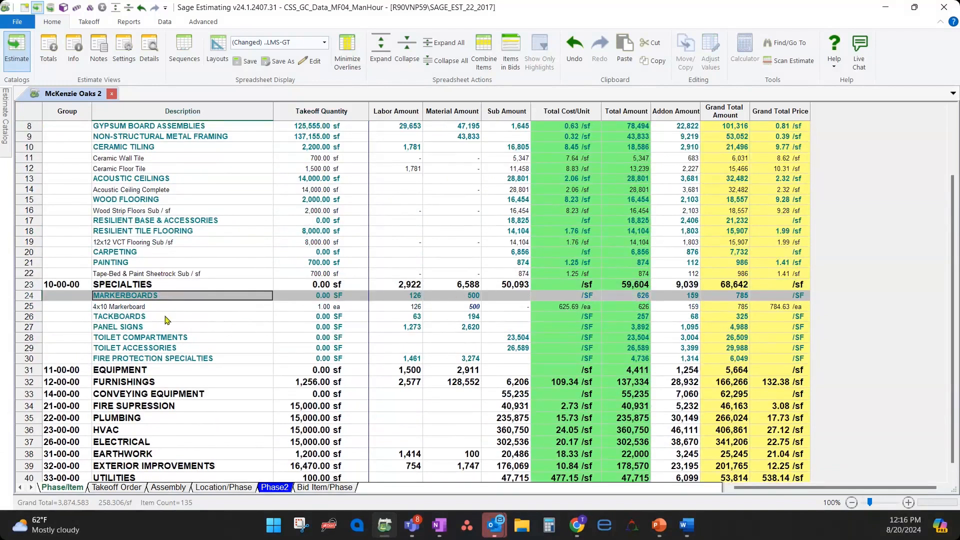
pyautogui.click(166, 318)
pyautogui.click(441, 43)
pyautogui.scroll(-4, 175, 326)
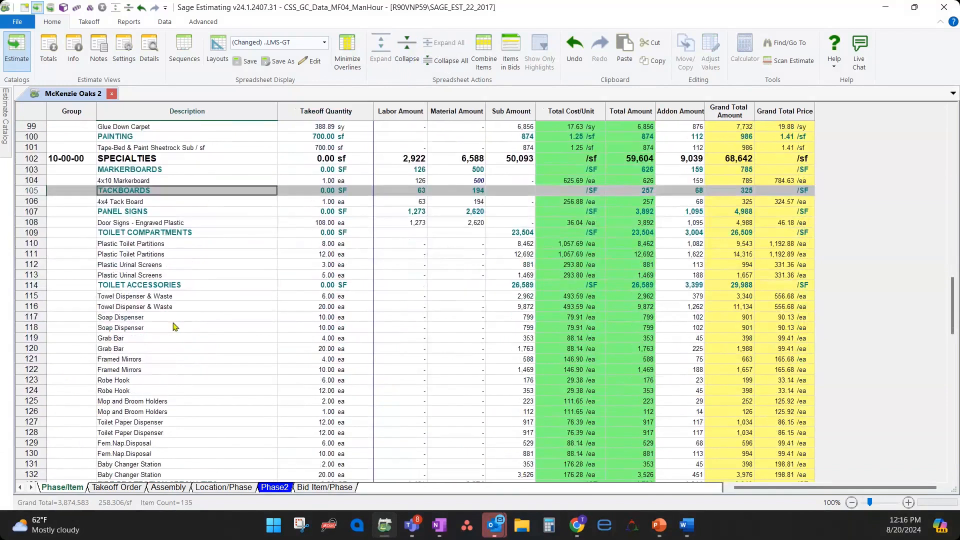
pyautogui.scroll(-1, 175, 326)
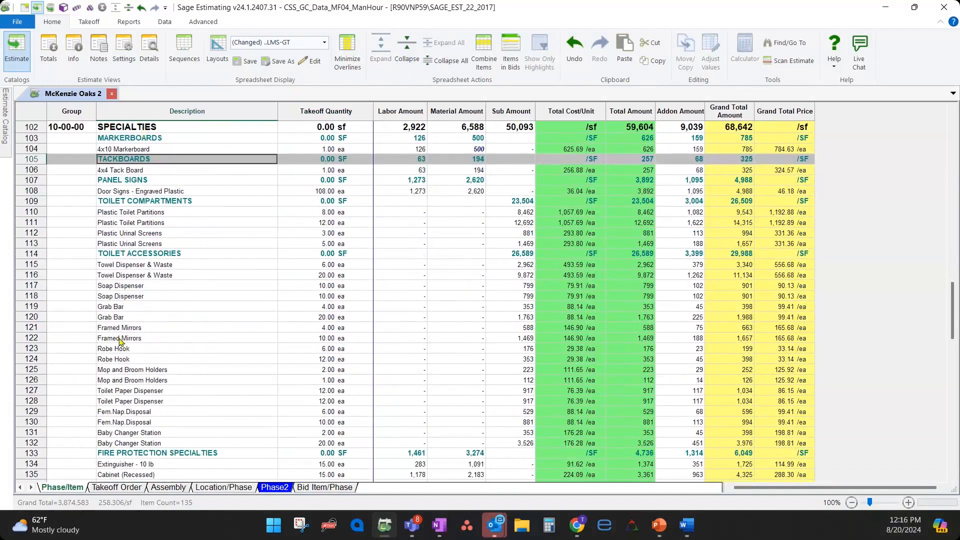
# Step: Change the Specialties group's takeoff unit to ea, matching its items
pyautogui.click(347, 128)
pyautogui.write('ea')
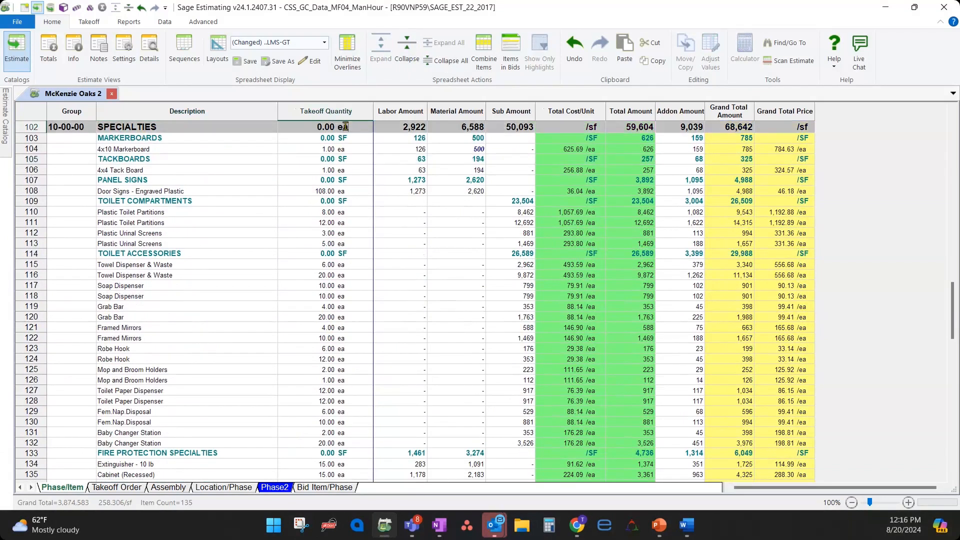
pyautogui.press('Return')
pyautogui.moveTo(347, 354); pyautogui.dragTo(351, 458)
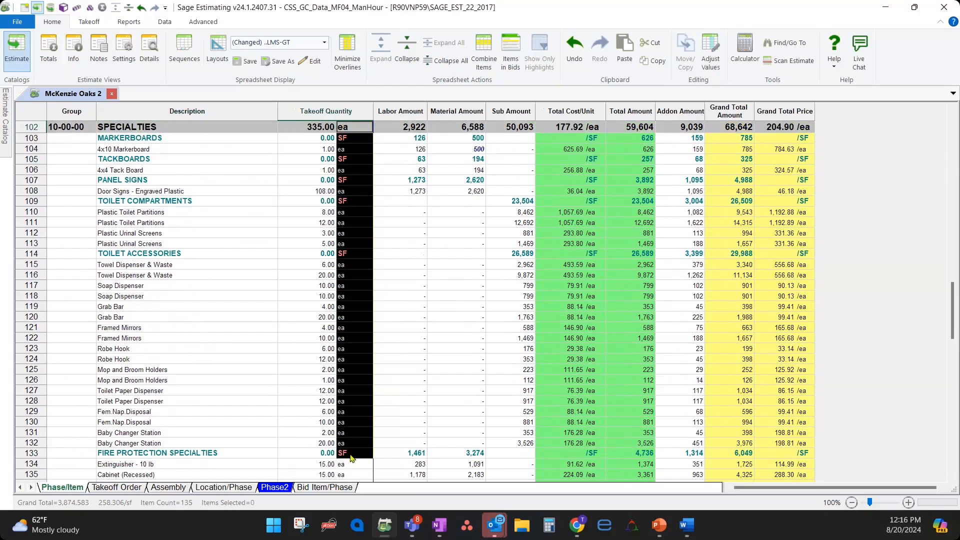
pyautogui.click(363, 127)
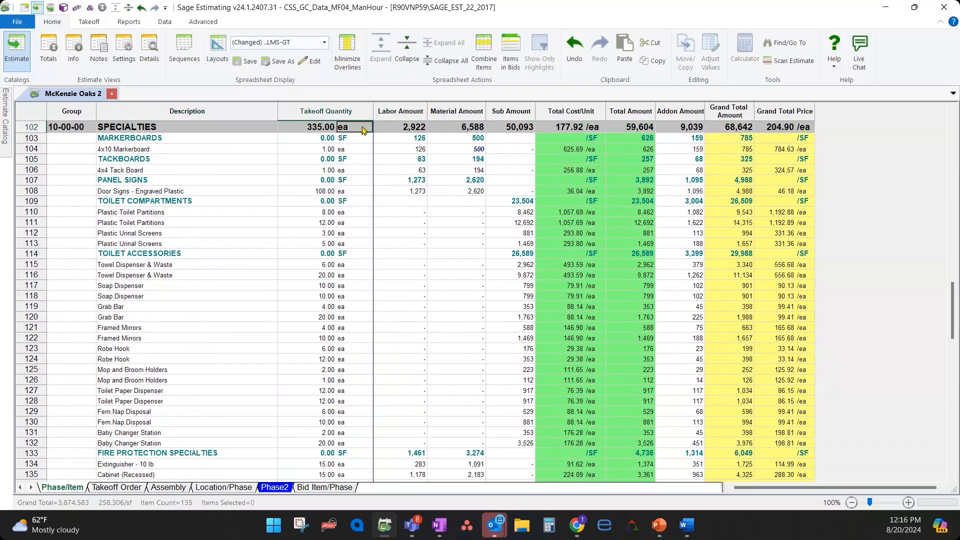
# Step: Try setting the Specialties unit to sf and filling it down through the second Toilet Paper Dispenser item
pyautogui.moveTo(363, 186); pyautogui.dragTo(364, 368)
pyautogui.click(358, 129)
pyautogui.write('sf')
pyautogui.press('Tab')
pyautogui.moveTo(357, 127); pyautogui.dragTo(347, 394)
pyautogui.rightClick(351, 398)
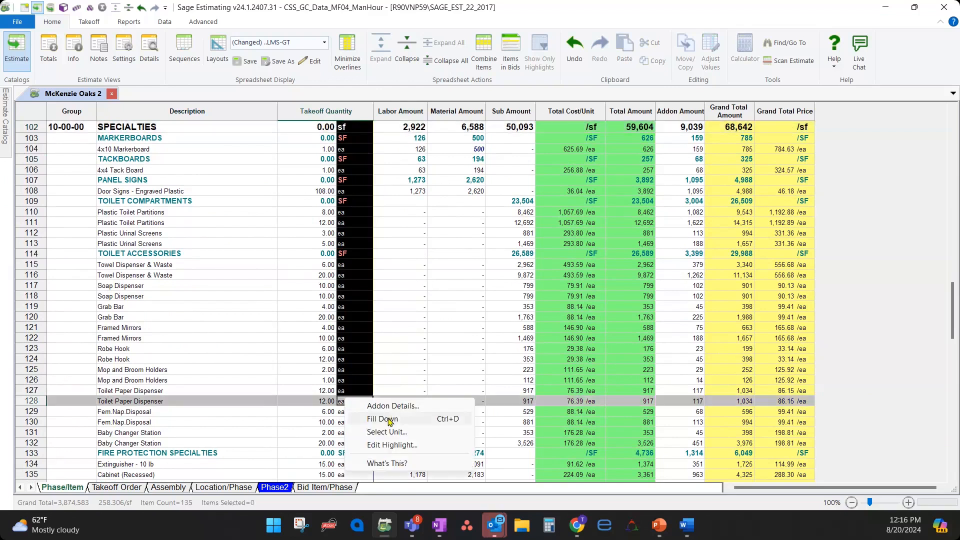
pyautogui.click(382, 419)
pyautogui.click(355, 349)
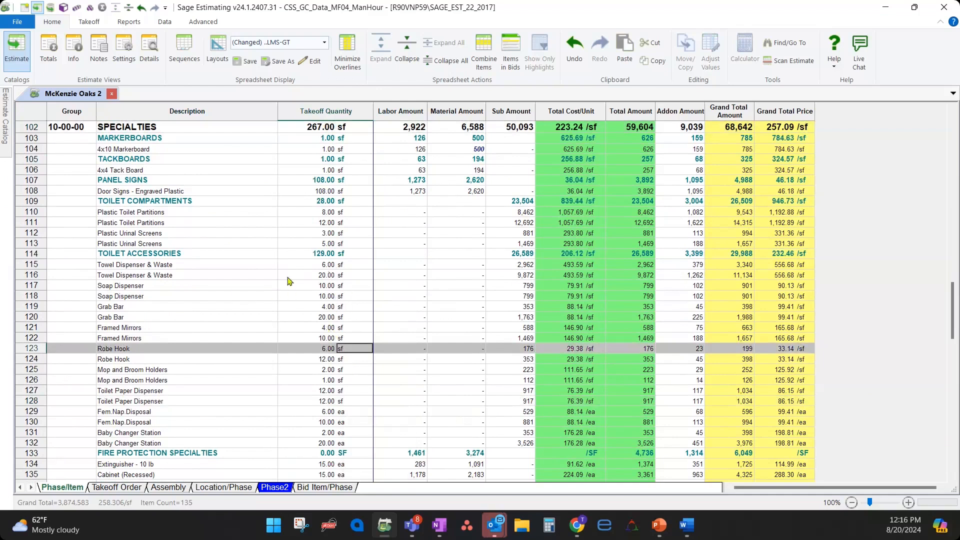
# Step: Undo the sf unit fill across the Specialties phases and items
pyautogui.click(578, 49)
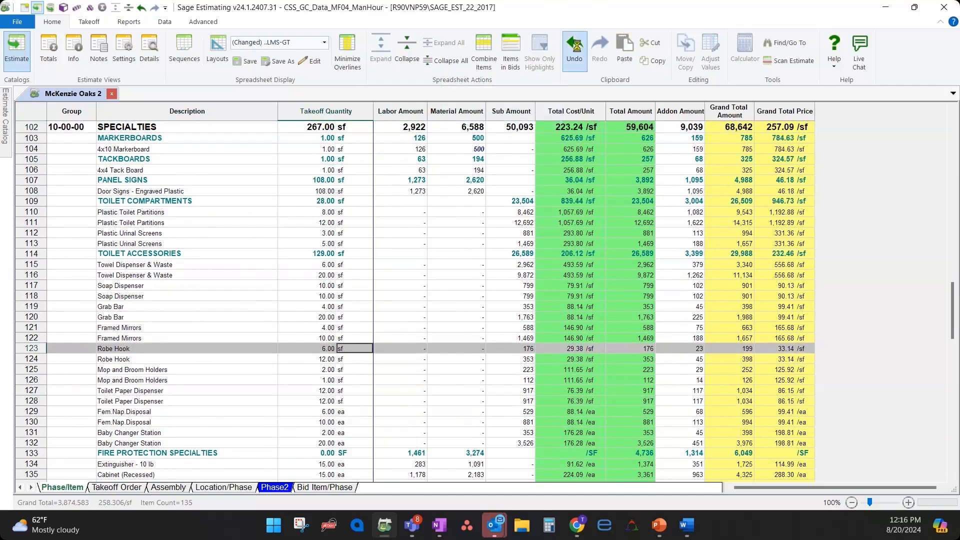
pyautogui.click(209, 245)
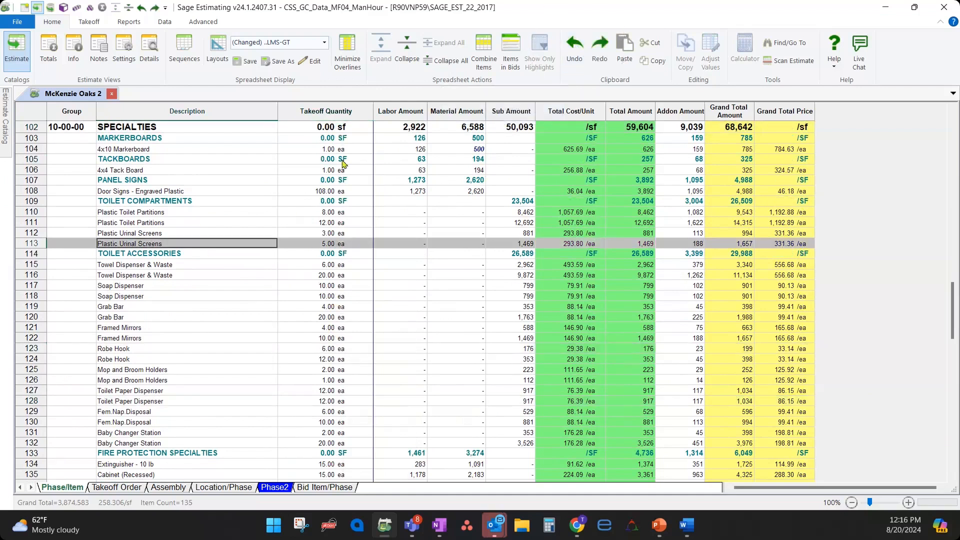
# Step: Set the takeoff unit on the Specialties group row to ea
pyautogui.click(361, 128)
pyautogui.write('ea')
pyautogui.press('Tab')
pyautogui.click(353, 160)
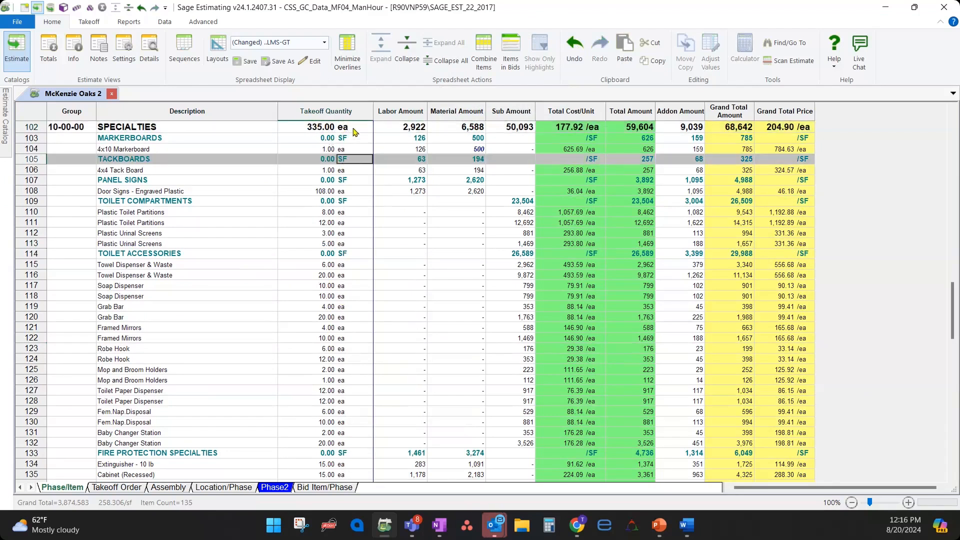
# Step: Collapse the items and fill the ea unit from Specialties down through the Fire Protection Specialties phase
pyautogui.click(410, 53)
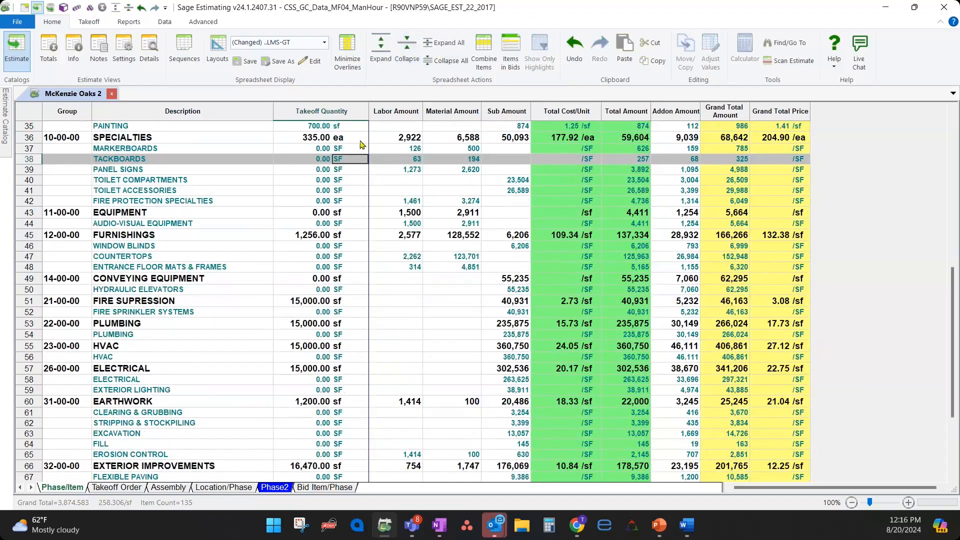
pyautogui.click(356, 142)
pyautogui.moveTo(356, 142); pyautogui.dragTo(356, 201)
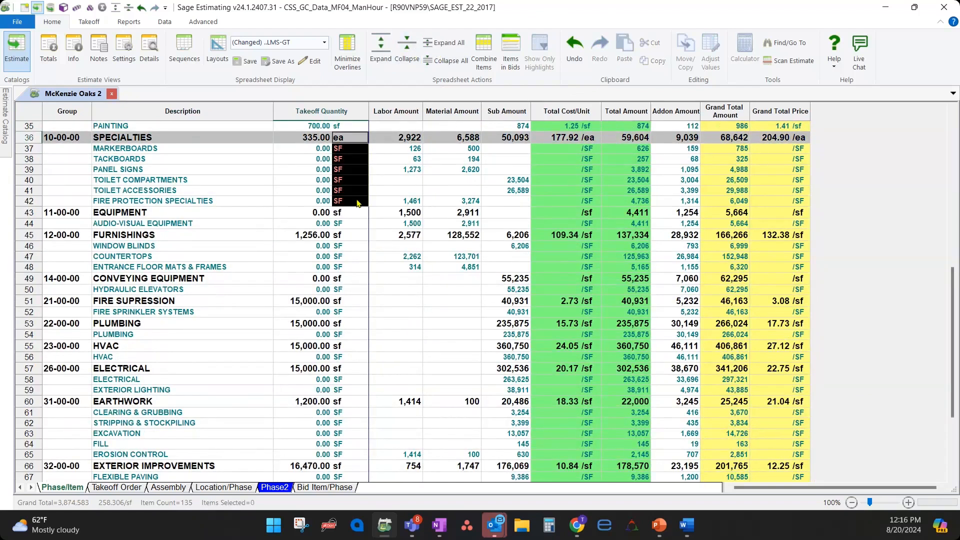
pyautogui.rightClick(356, 200)
pyautogui.click(393, 220)
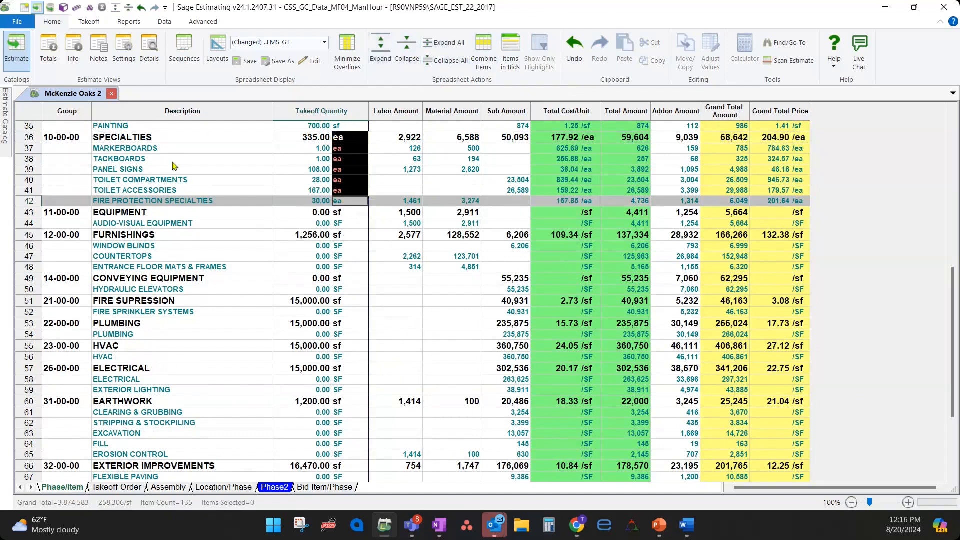
# Step: Expand all rows and compare the Specialties takeoff quantity with the quantities of its phases and items
pyautogui.click(318, 140)
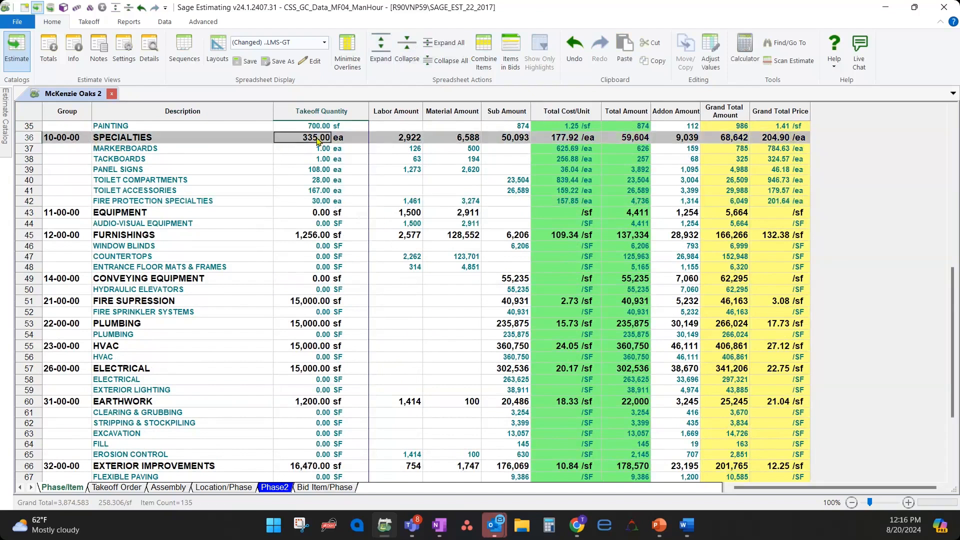
pyautogui.click(315, 150)
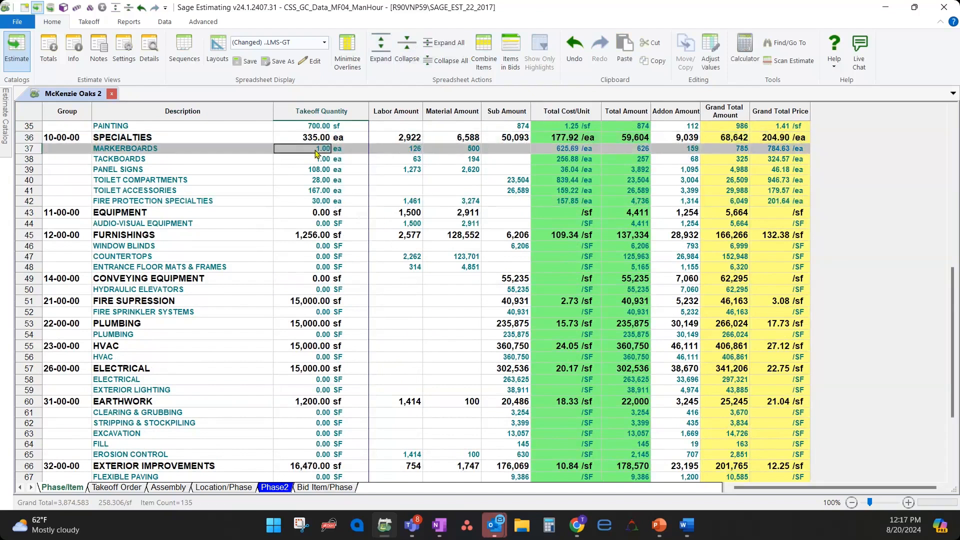
pyautogui.doubleClick(315, 149)
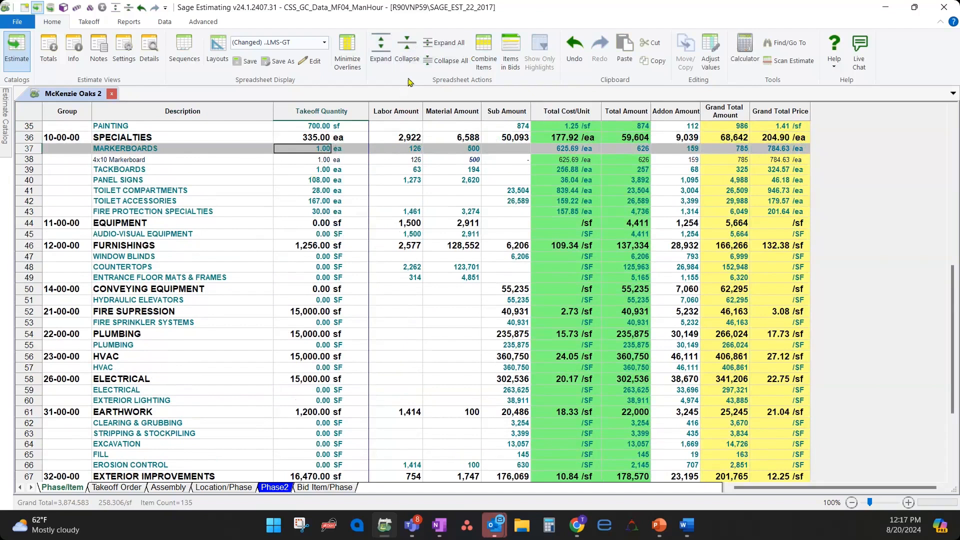
pyautogui.click(443, 43)
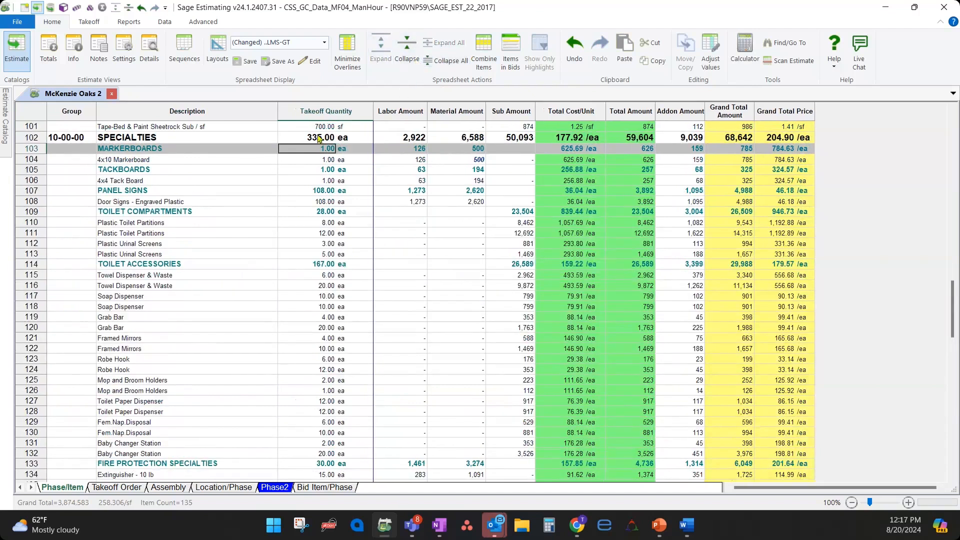
pyautogui.scroll(-2, 313, 328)
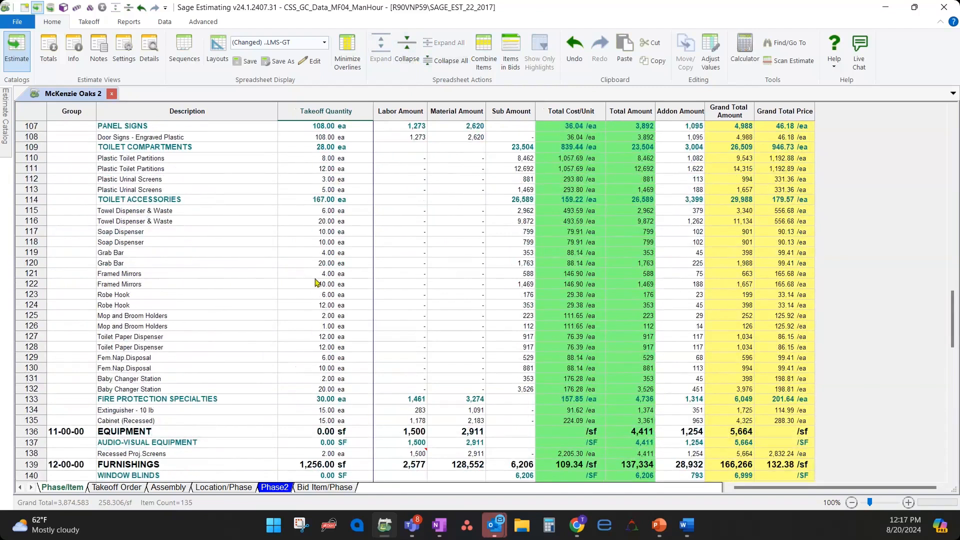
# Step: Examine the takeoff units of the Earthwork phases and their items
pyautogui.scroll(-4, 272, 295)
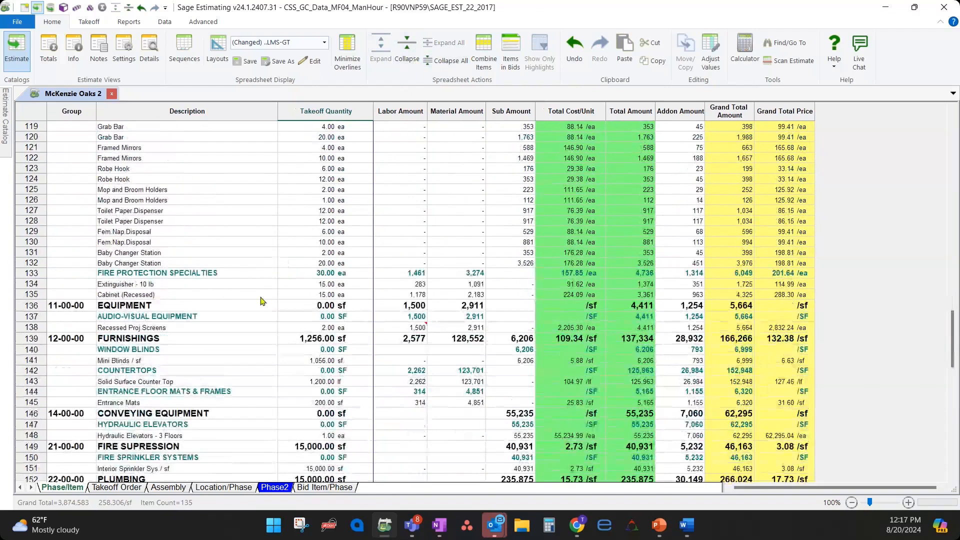
pyautogui.scroll(-8, 245, 295)
pyautogui.scroll(-5, 241, 295)
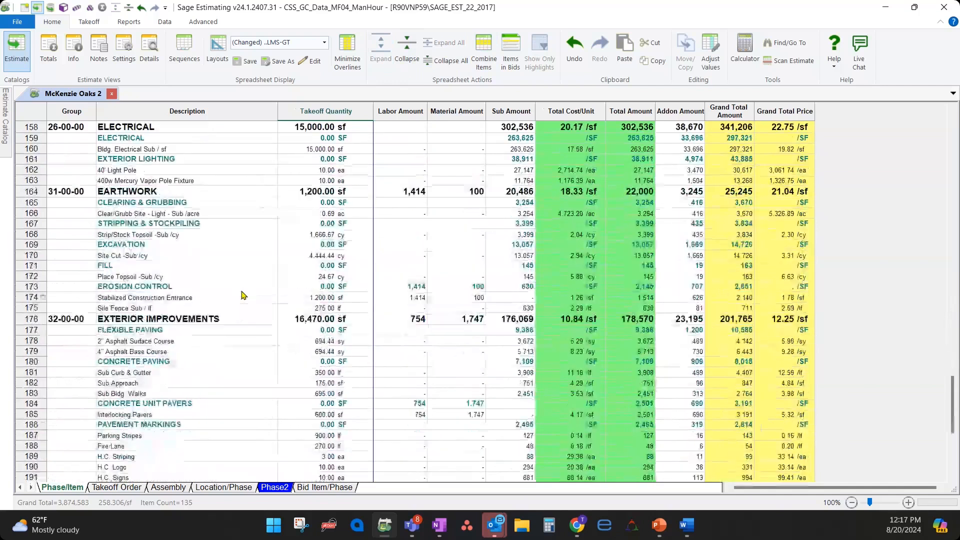
pyautogui.click(233, 267)
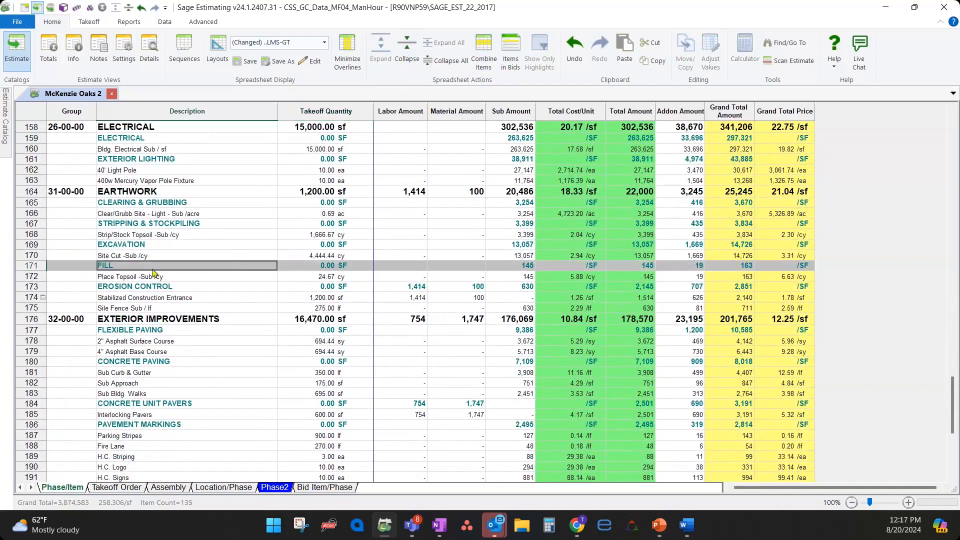
pyautogui.click(207, 288)
pyautogui.click(165, 215)
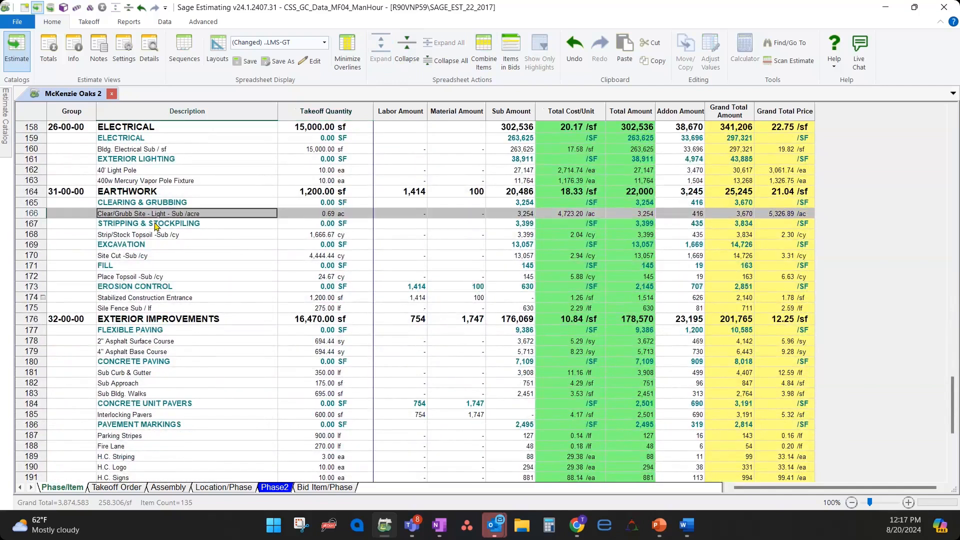
# Step: Set the takeoff unit on the Earthwork group row to cy
pyautogui.click(356, 193)
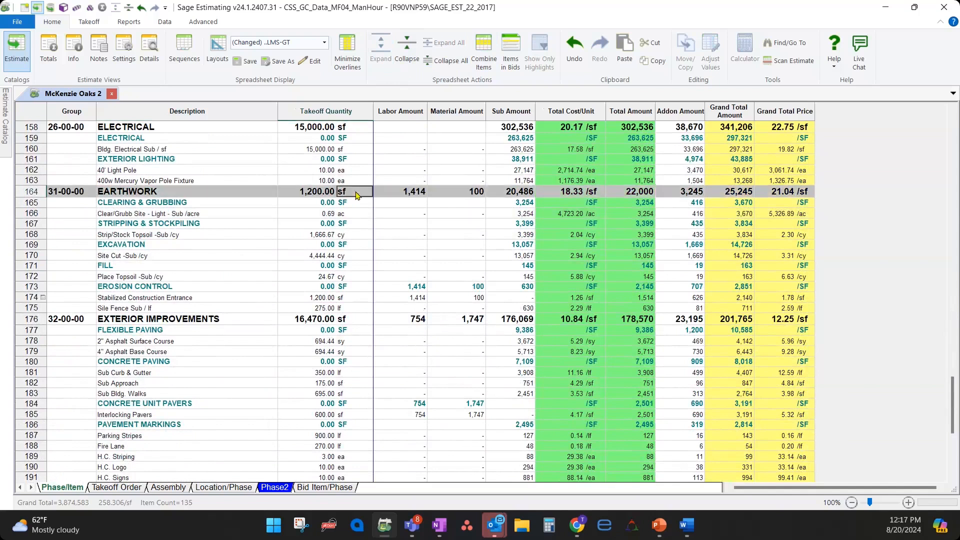
pyautogui.write('cy')
pyautogui.press('Return')
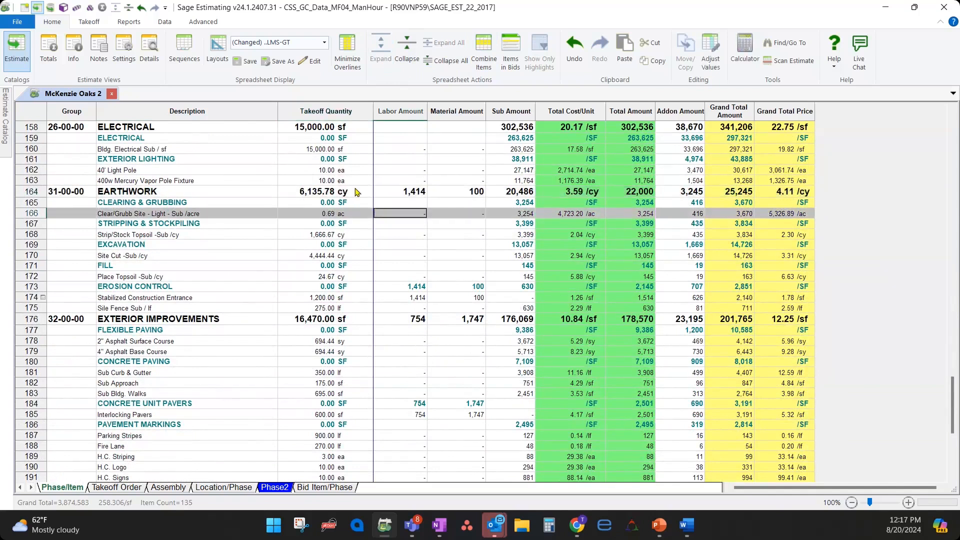
pyautogui.click(355, 194)
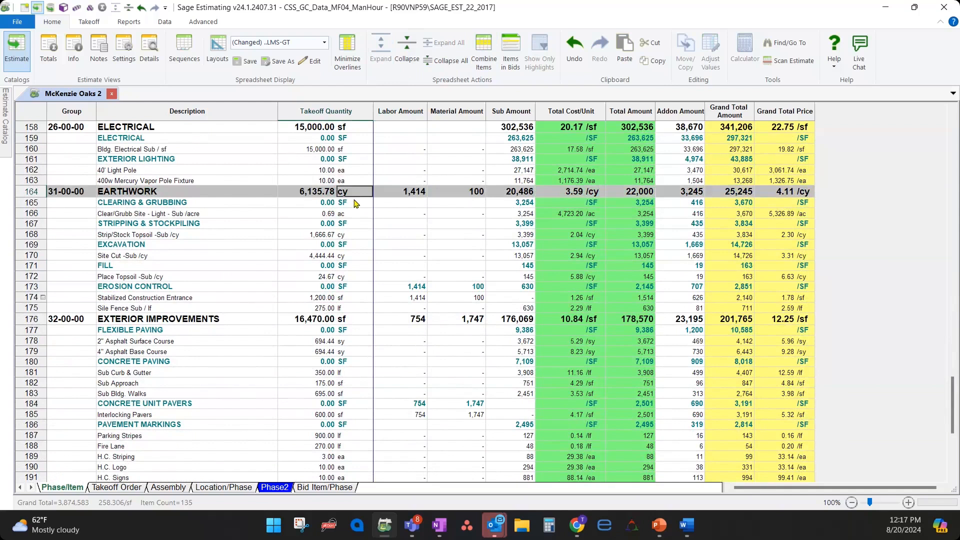
# Step: Set the phase takeoff units to ac for Clearing & Grubbing, cy for Stripping & Stockpiling, Excavation and Fill, and sf for Erosion Control
pyautogui.click(354, 202)
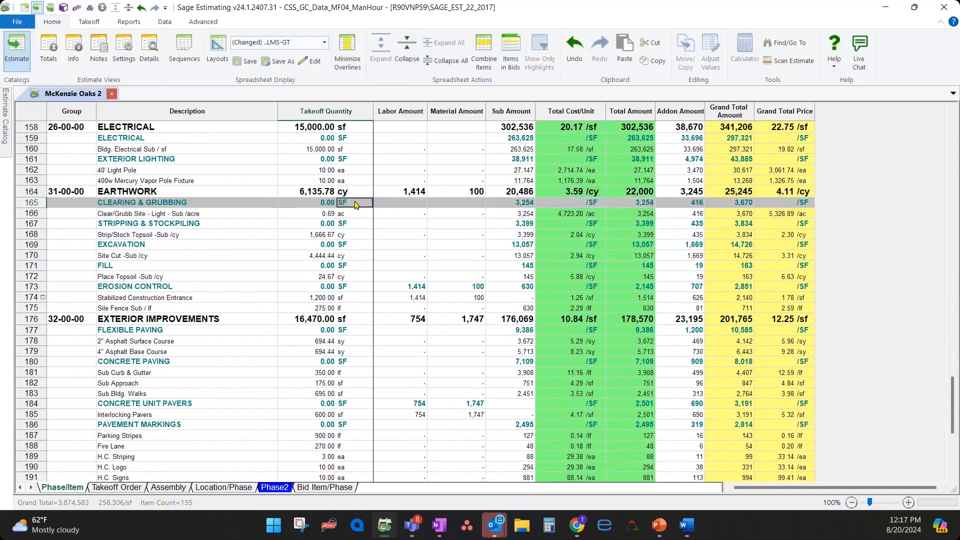
pyautogui.click(353, 225)
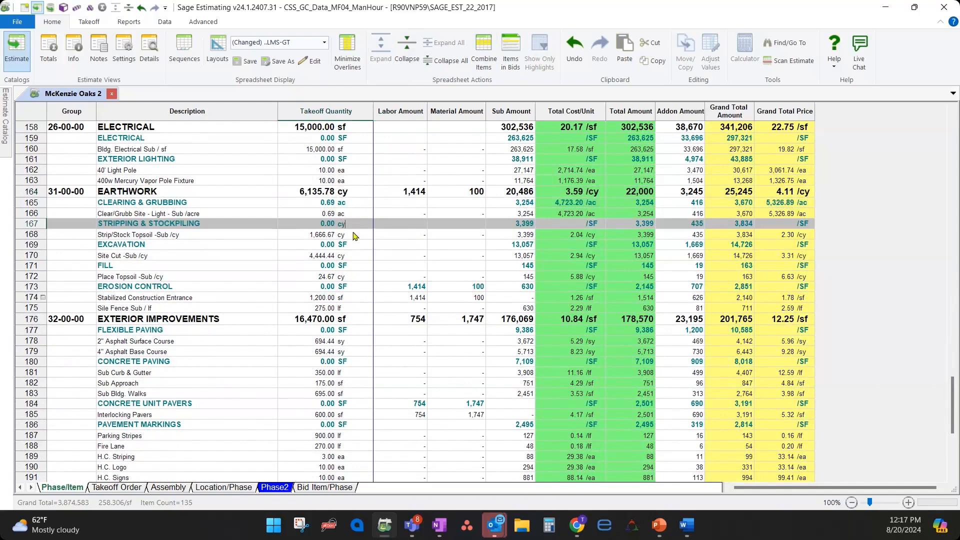
pyautogui.click(354, 245)
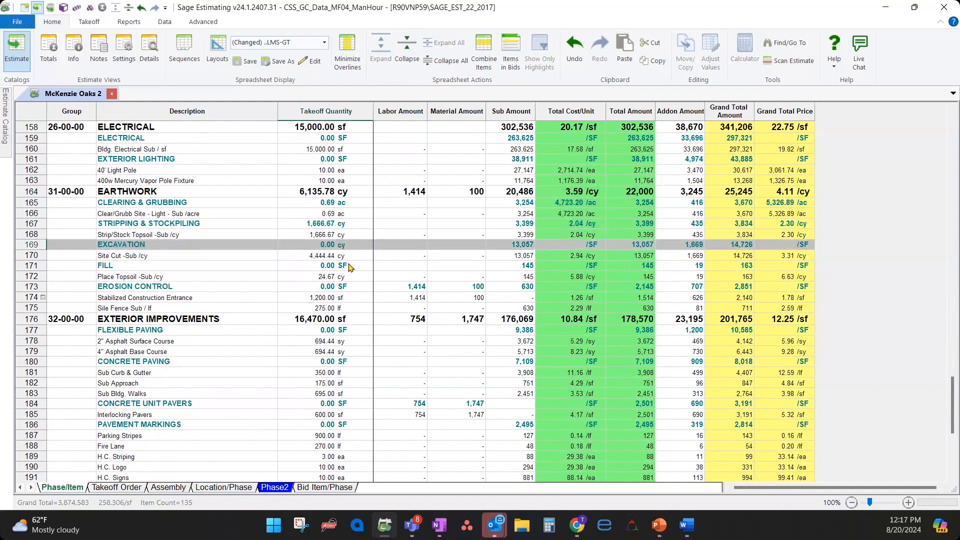
pyautogui.click(350, 265)
pyautogui.write('cy')
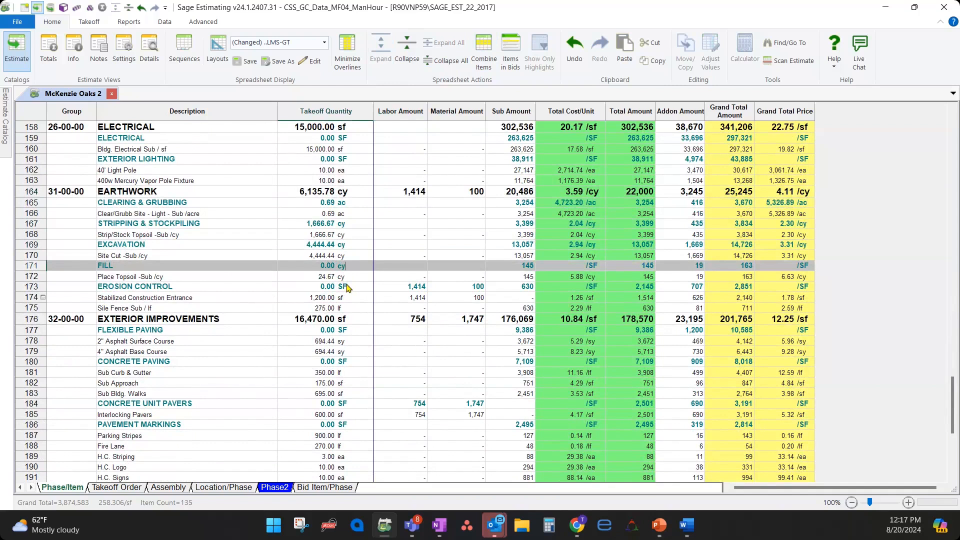
pyautogui.click(348, 288)
pyautogui.write('sf')
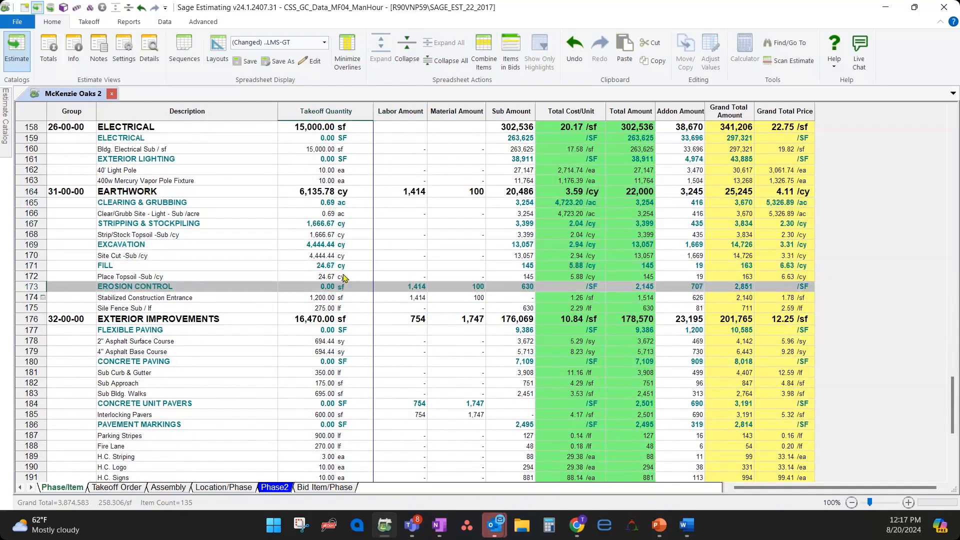
pyautogui.press('Tab')
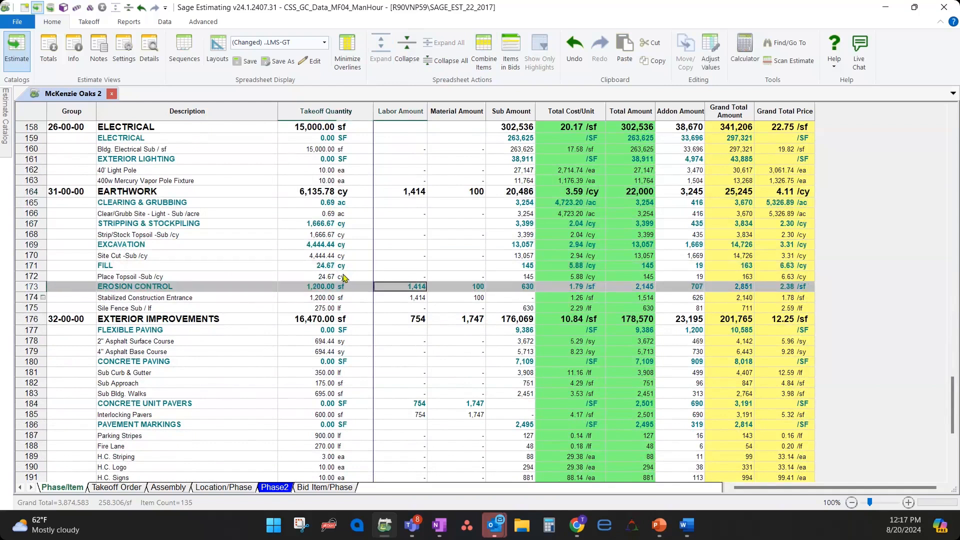
# Step: Sum the takeoff quantities of the Stripping & Stockpiling, Excavation and Fill phases and compare the sum with the Earthwork group quantity
pyautogui.click(305, 257)
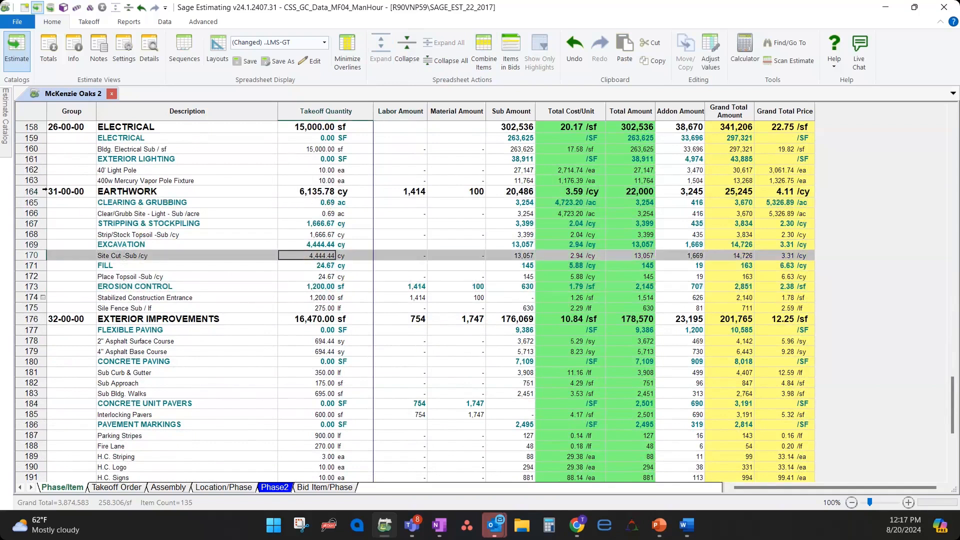
pyautogui.click(45, 191)
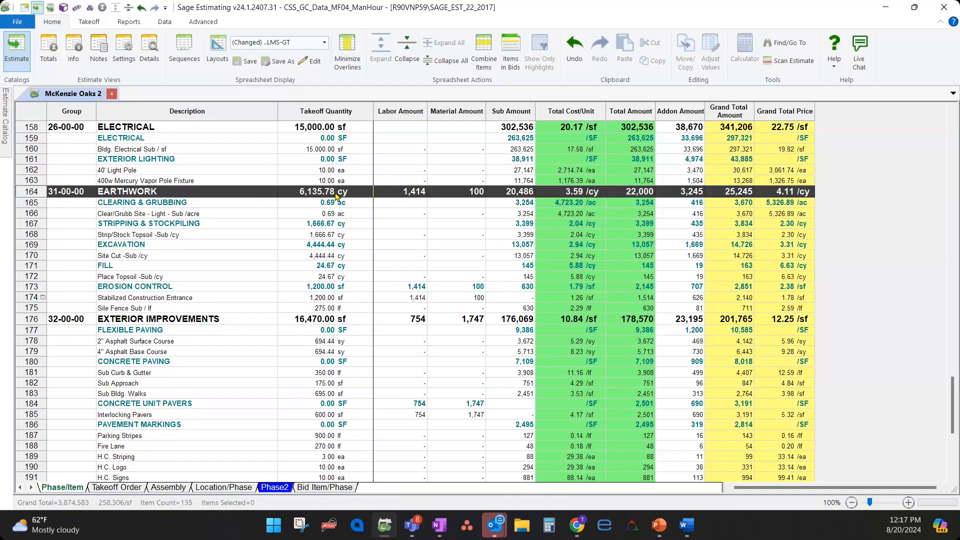
pyautogui.click(320, 223)
pyautogui.keyDown('ctrl'); pyautogui.click(320, 244); pyautogui.keyUp('ctrl')
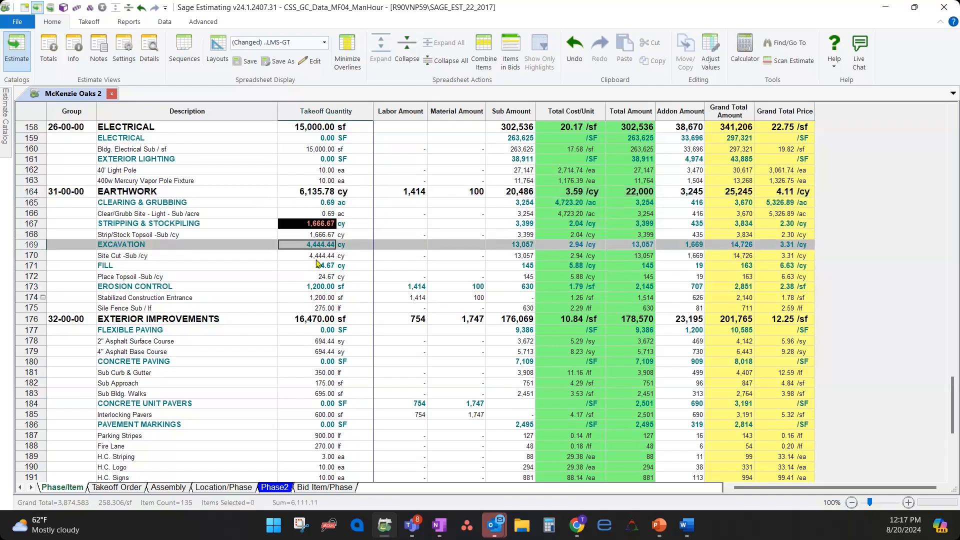
pyautogui.keyDown('ctrl'); pyautogui.click(316, 266); pyautogui.keyUp('ctrl')
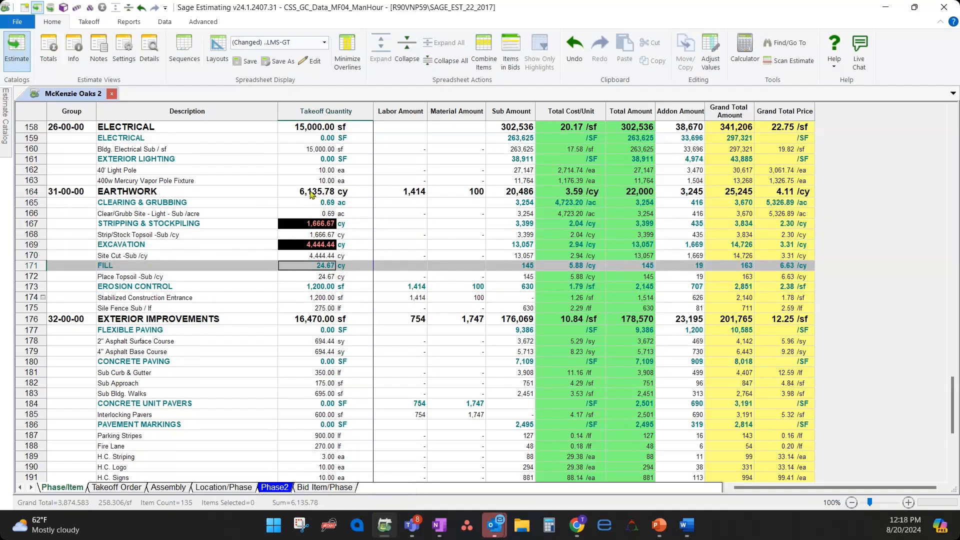
# Step: Review the Strip/Stock Topsoil, Site Cut and Place Topsoil items against the Earthwork group row
pyautogui.click(228, 247)
pyautogui.click(254, 259)
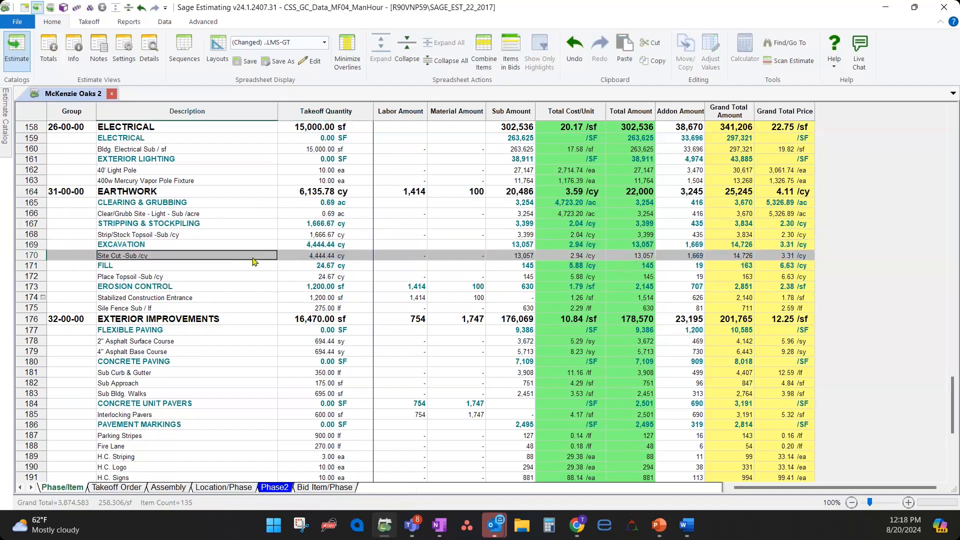
pyautogui.click(254, 238)
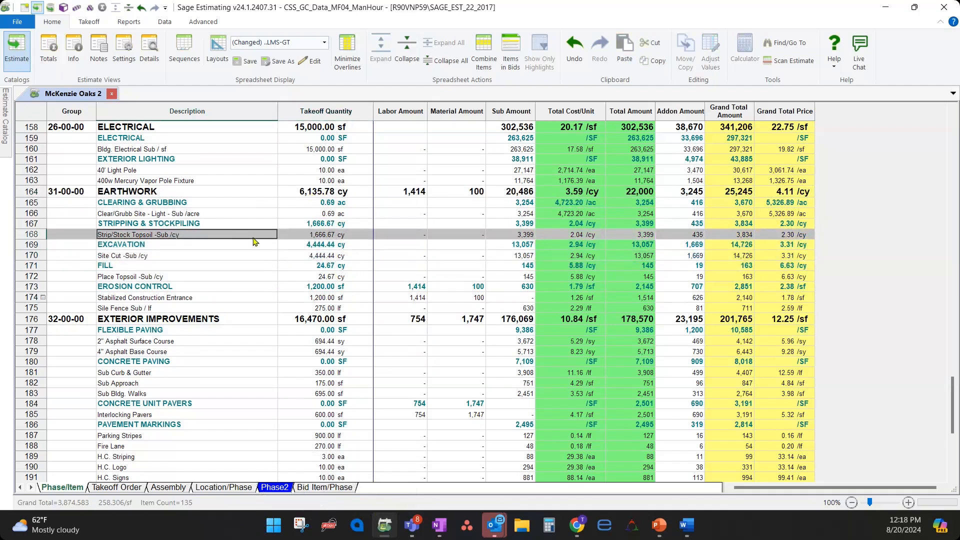
pyautogui.click(228, 280)
pyautogui.click(229, 255)
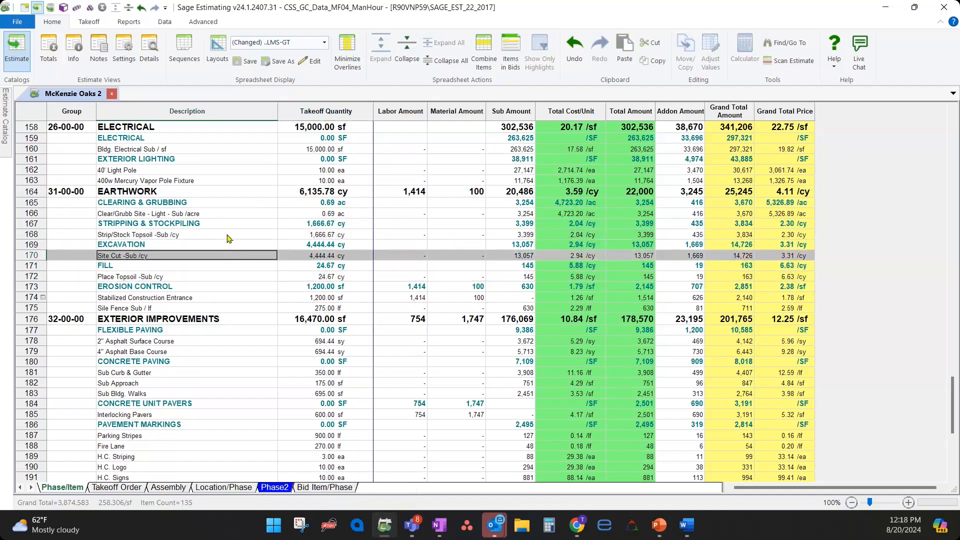
pyautogui.click(228, 236)
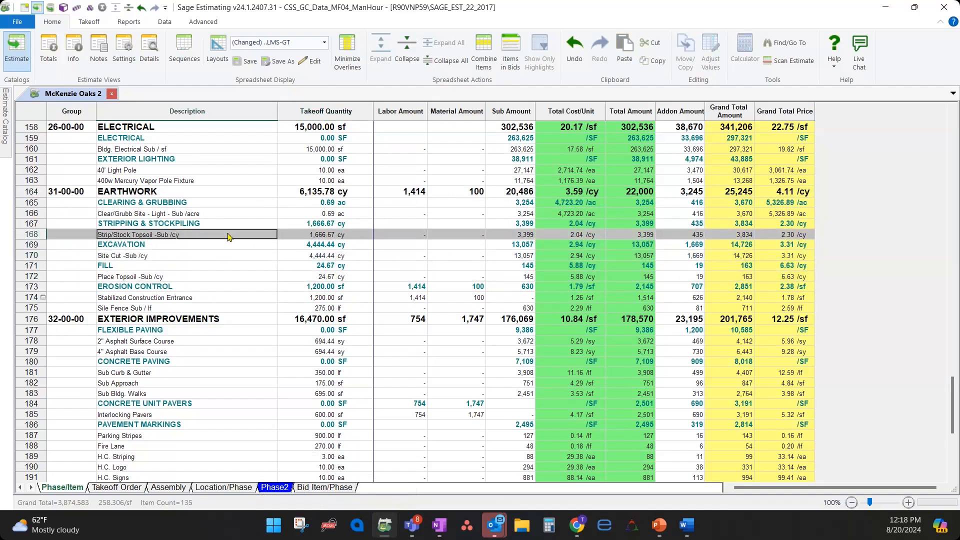
pyautogui.click(165, 195)
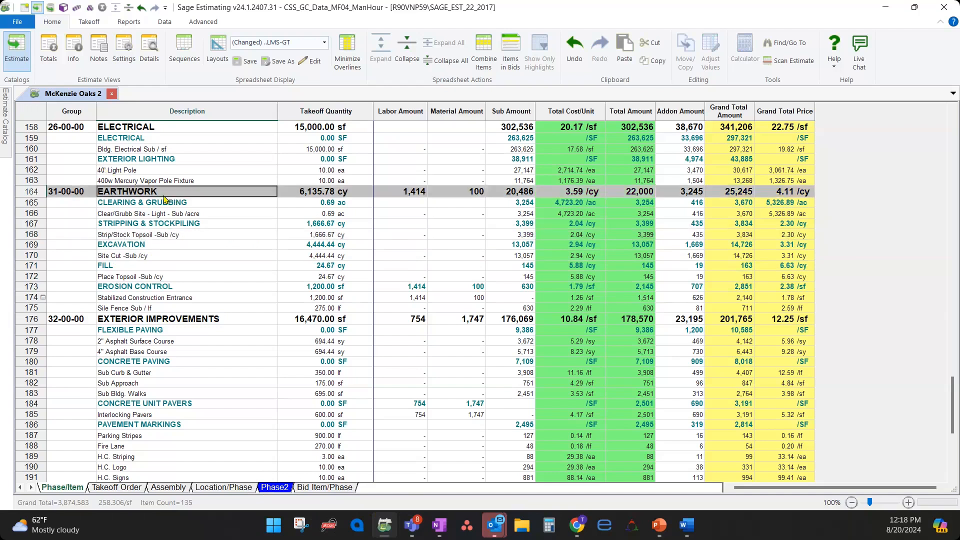
# Step: Change the takeoff unit on the Earthwork group row to "cy." with a trailing period, keeping its items expanded
pyautogui.click(345, 195)
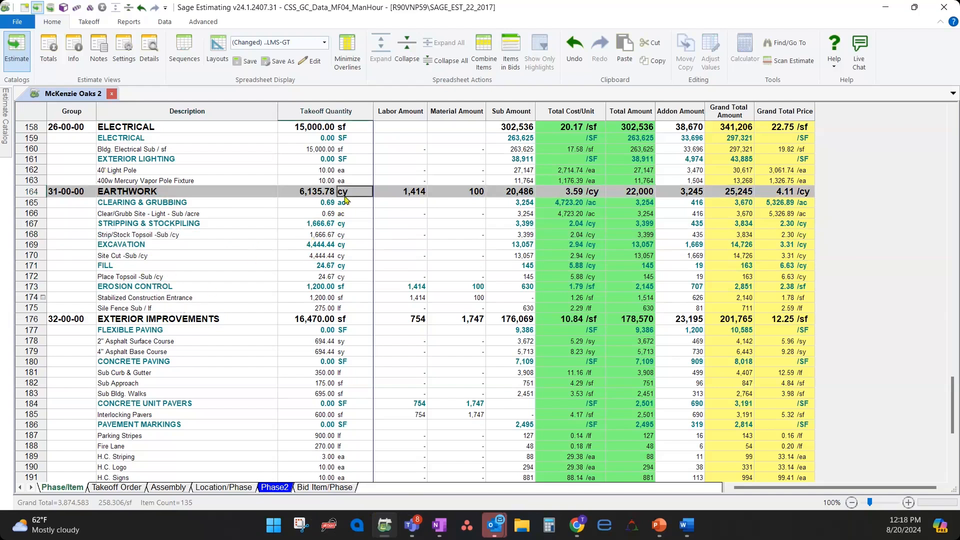
pyautogui.doubleClick(349, 194)
pyautogui.doubleClick(350, 194)
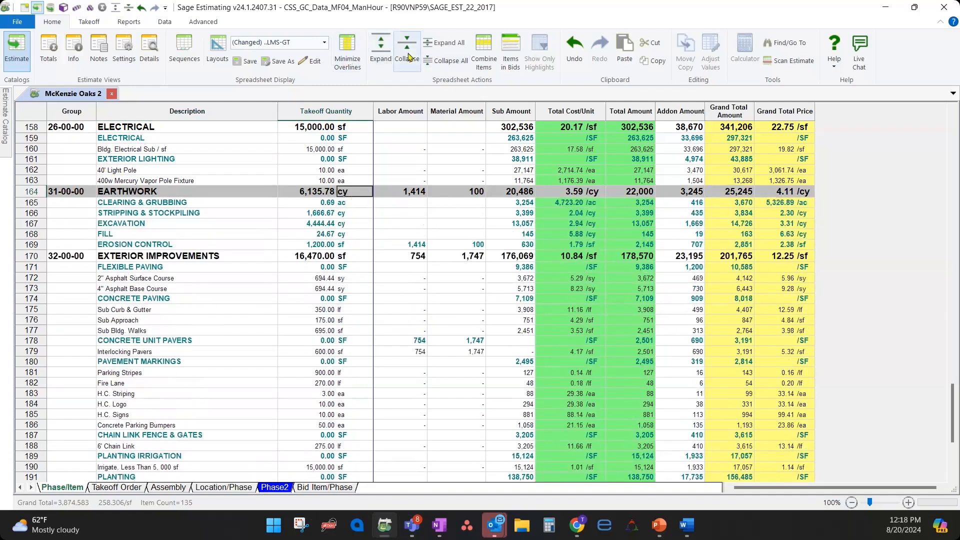
pyautogui.click(380, 50)
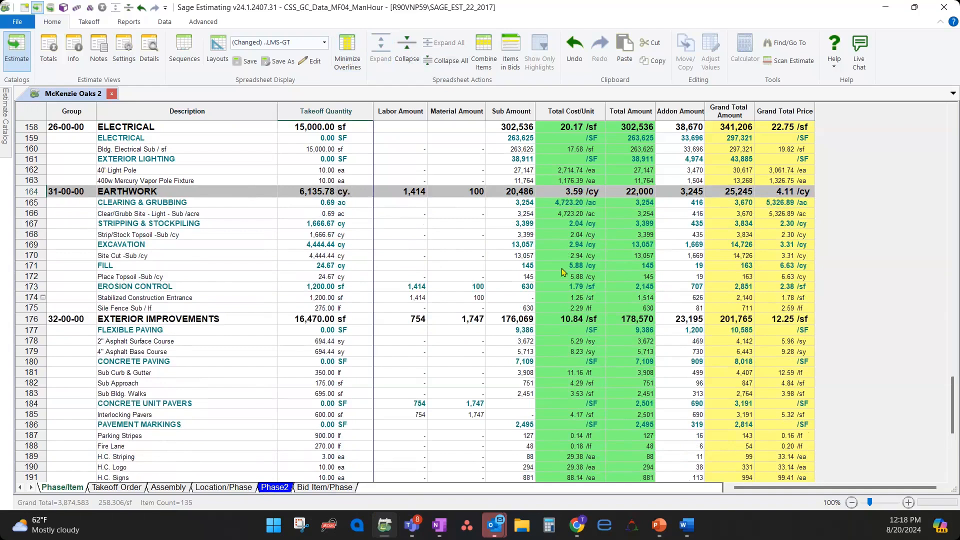
pyautogui.click(344, 235)
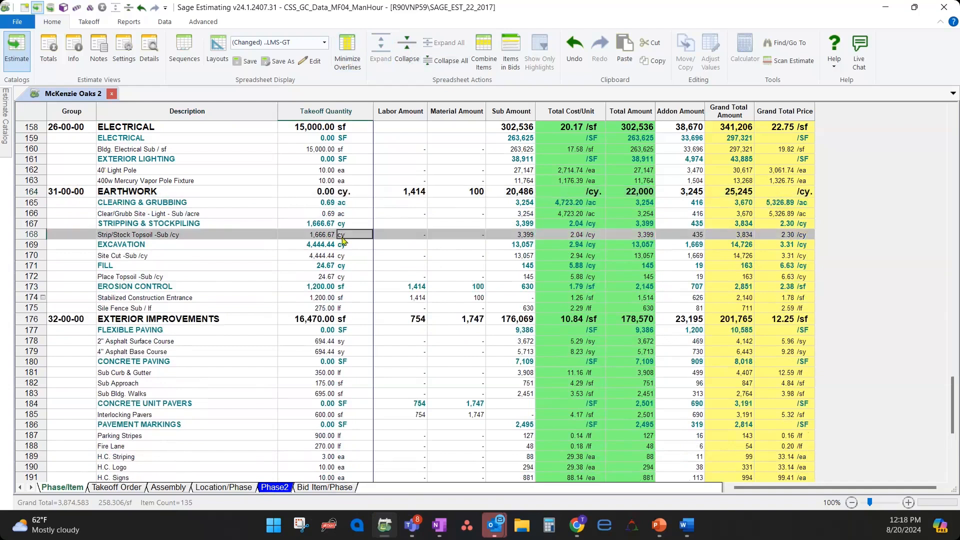
pyautogui.click(353, 192)
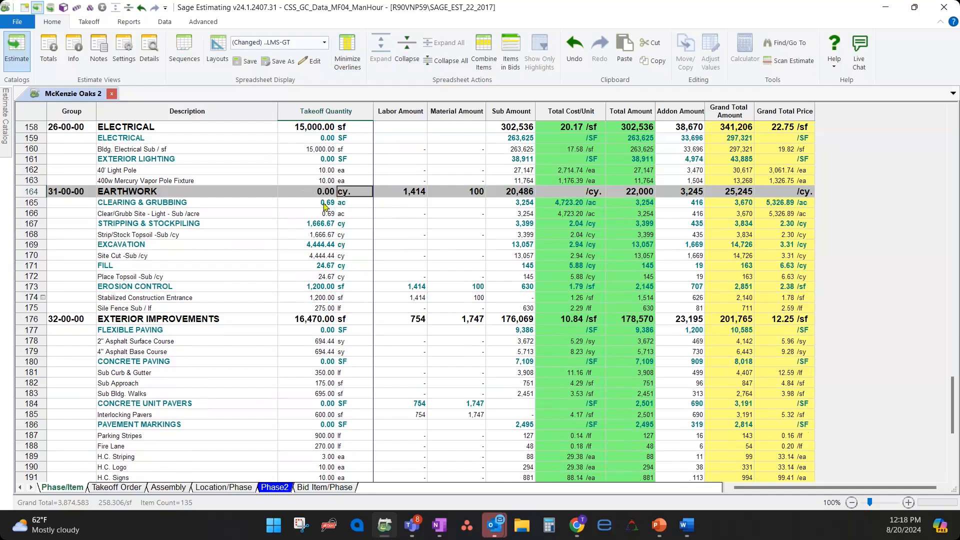
# Step: Change the takeoff unit of the Stripping & Stockpiling phase to "cy." with a trailing period
pyautogui.click(361, 224)
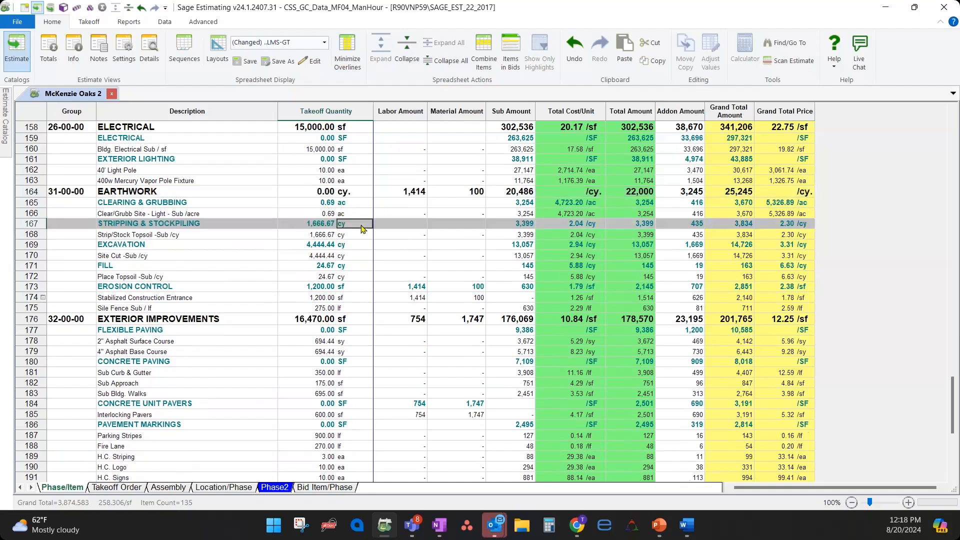
pyautogui.click(361, 225)
pyautogui.write('.')
pyautogui.press('Tab')
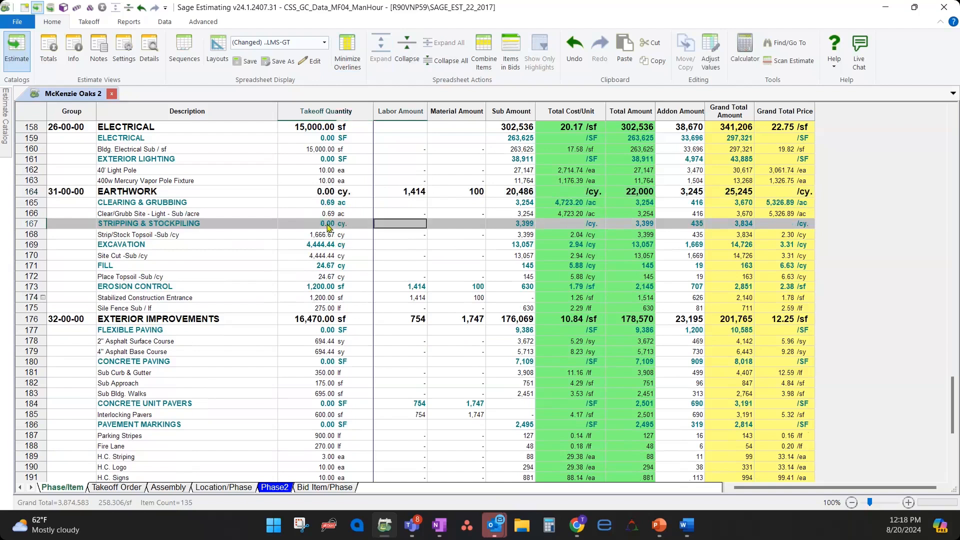
pyautogui.click(323, 247)
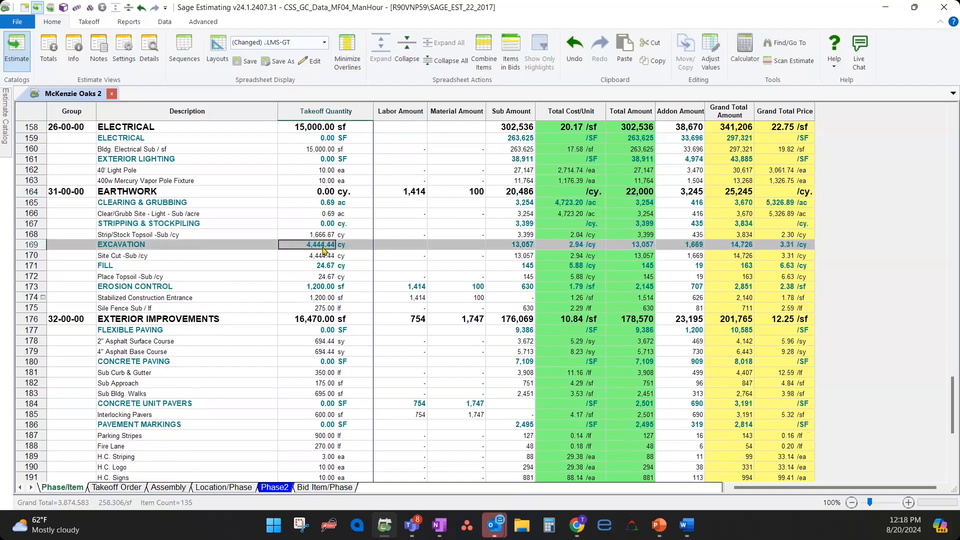
# Step: Change the takeoff unit of the Strip/Stock Topsoil item to "cy." with a trailing period
pyautogui.click(351, 237)
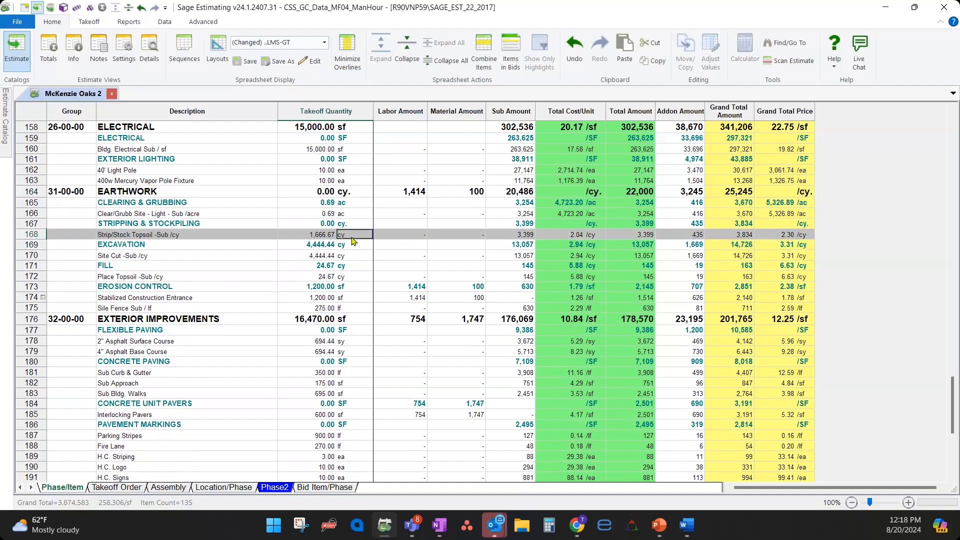
pyautogui.write('.')
pyautogui.press('Tab')
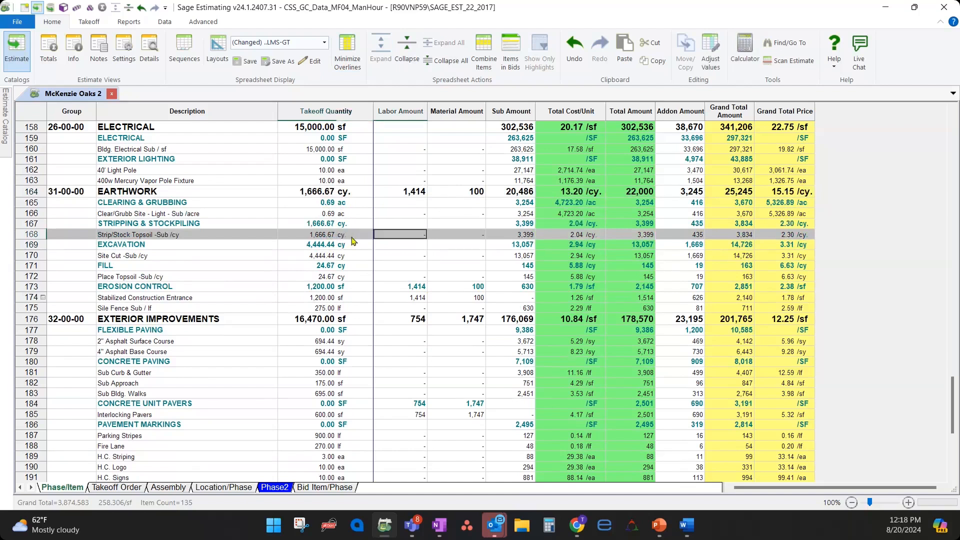
# Step: Change the takeoff units of the Site Cut item and the Excavation phase to "cy." with a trailing period
pyautogui.click(330, 276)
pyautogui.click(329, 256)
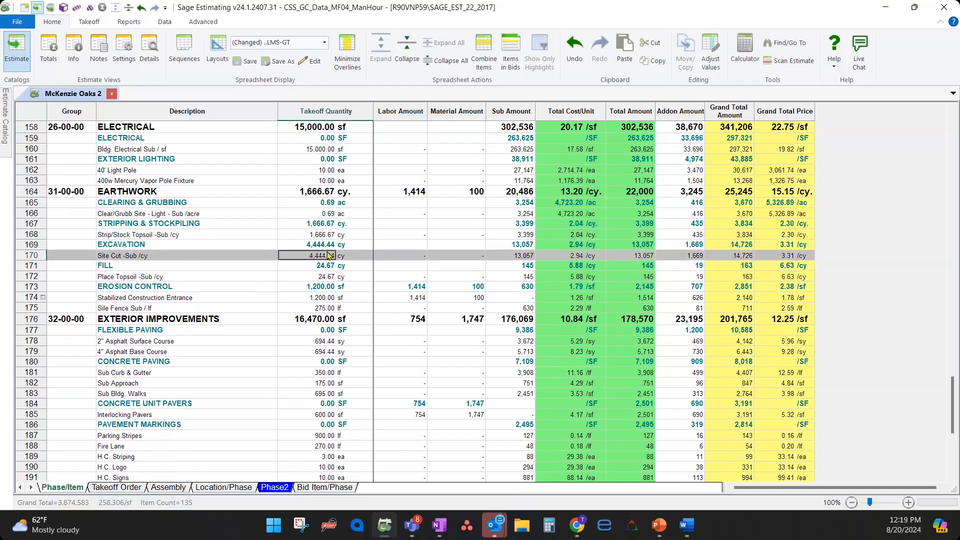
pyautogui.click(345, 257)
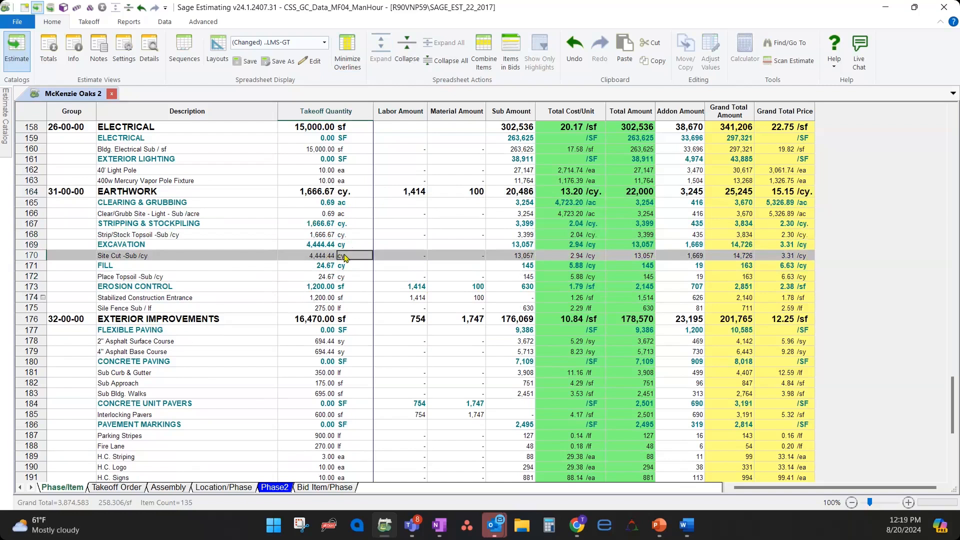
pyautogui.doubleClick(344, 255)
pyautogui.click(356, 247)
pyautogui.doubleClick(354, 244)
pyautogui.click(371, 267)
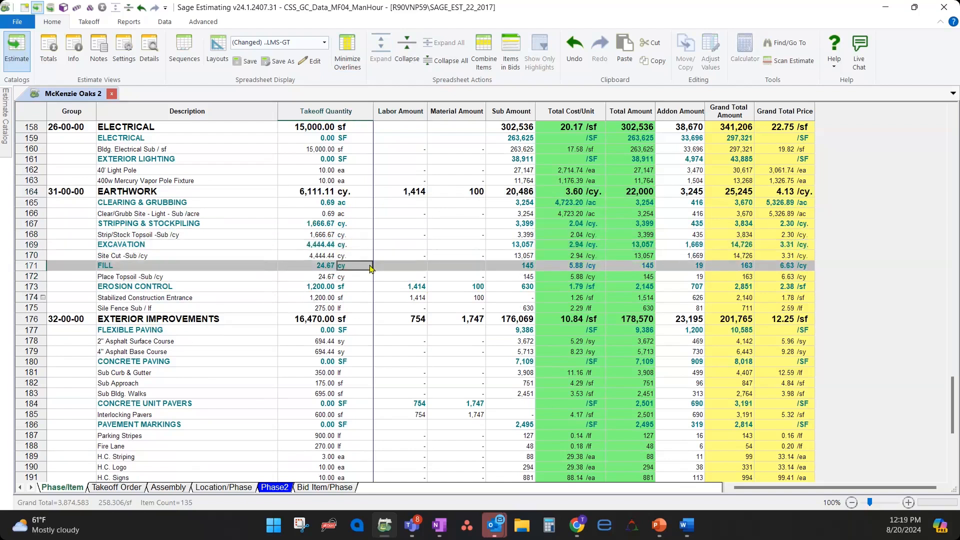
# Step: Compare the takeoff quantities of the Stripping & Stockpiling, Excavation and Fill phases with the Earthwork group quantity
pyautogui.click(331, 224)
pyautogui.click(324, 245)
pyautogui.click(325, 265)
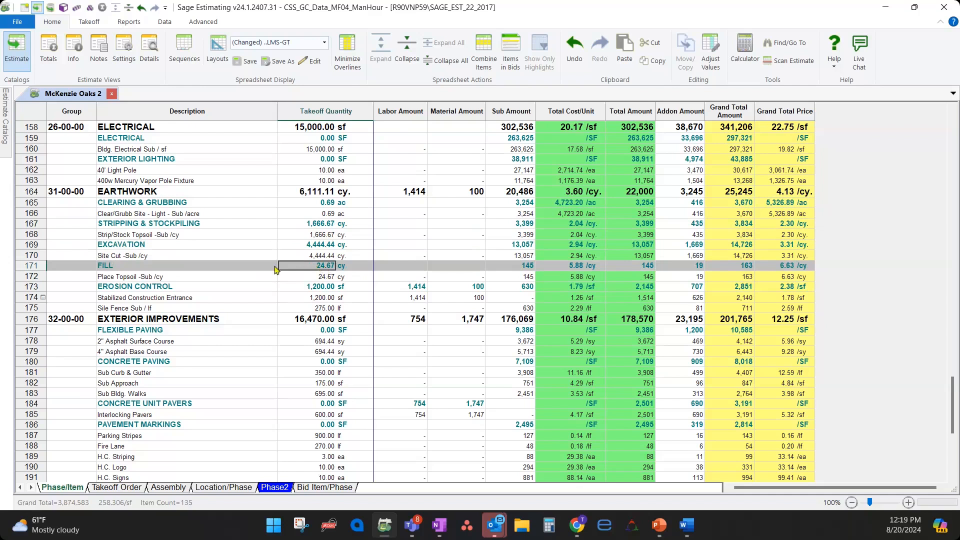
# Step: Sum the takeoff quantities of the 2" Asphalt Surface Course and 4" Asphalt Base Course items under Flexible Paving
pyautogui.scroll(-1, 231, 338)
pyautogui.scroll(-2, 231, 339)
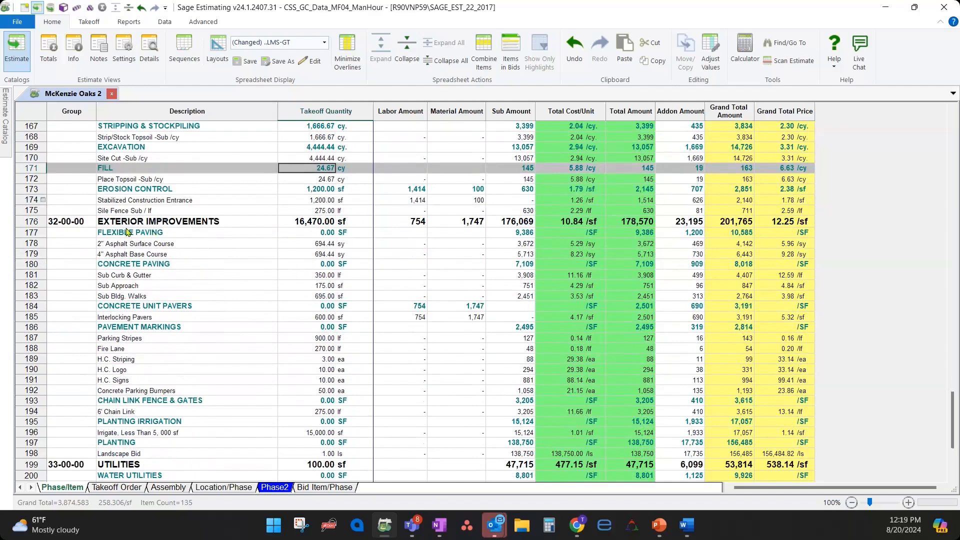
pyautogui.moveTo(327, 244); pyautogui.dragTo(324, 257)
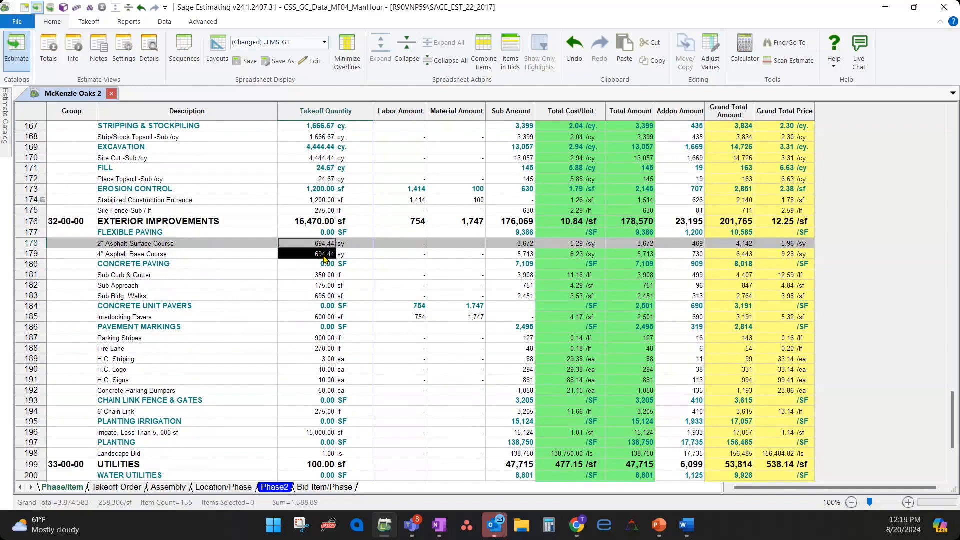
pyautogui.click(235, 257)
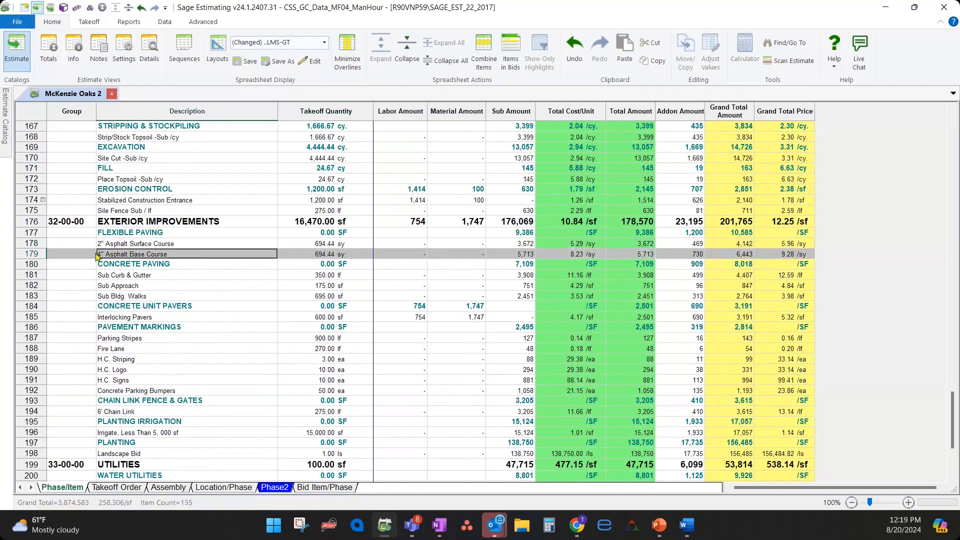
# Step: Change the takeoff units of the Exterior Improvements group and the Flexible Paving phase to ".sy" with a leading period
pyautogui.click(125, 244)
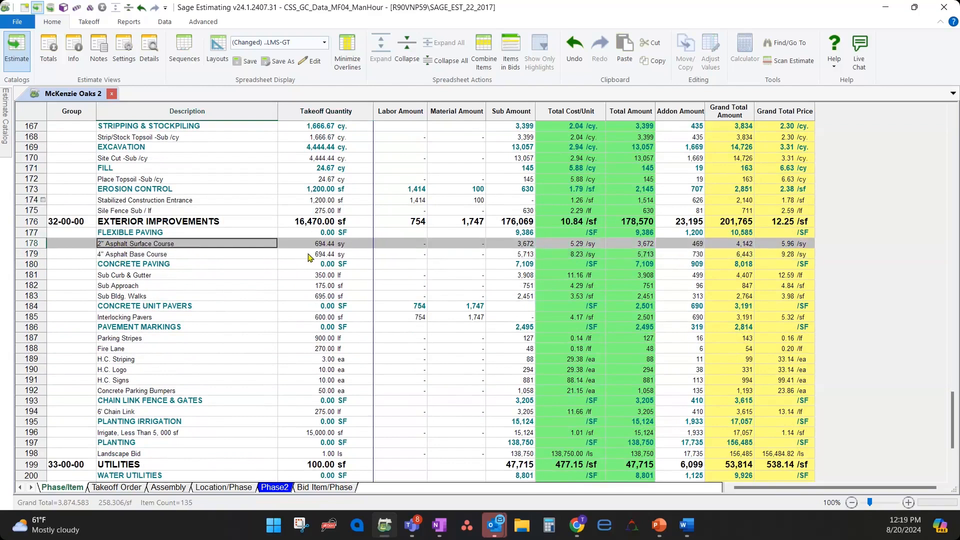
pyautogui.click(344, 243)
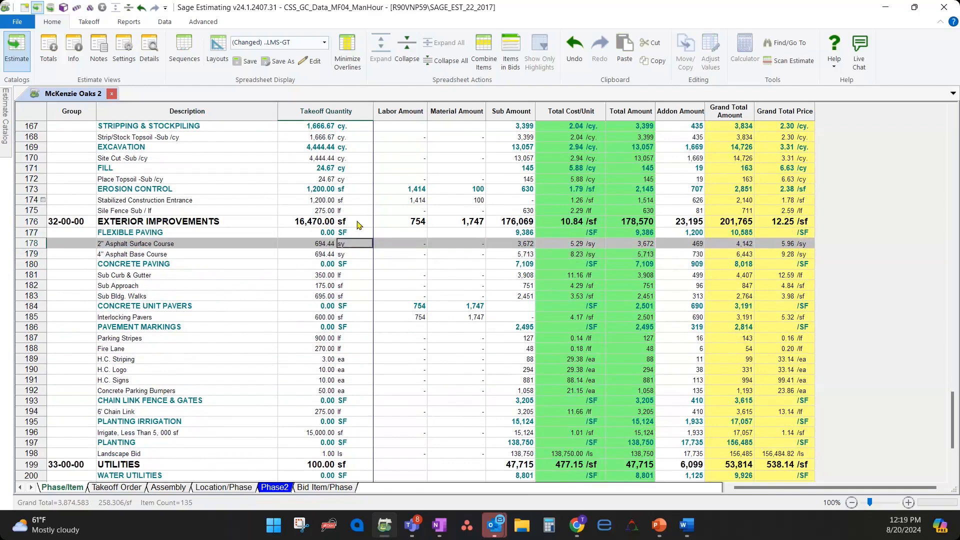
pyautogui.click(358, 223)
pyautogui.write('.sy')
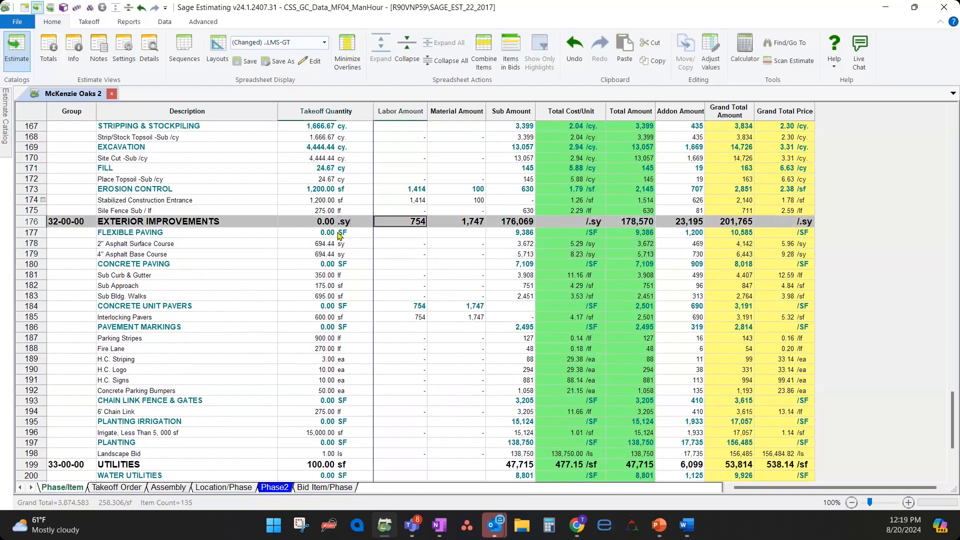
pyautogui.click(339, 233)
pyautogui.write('.sy')
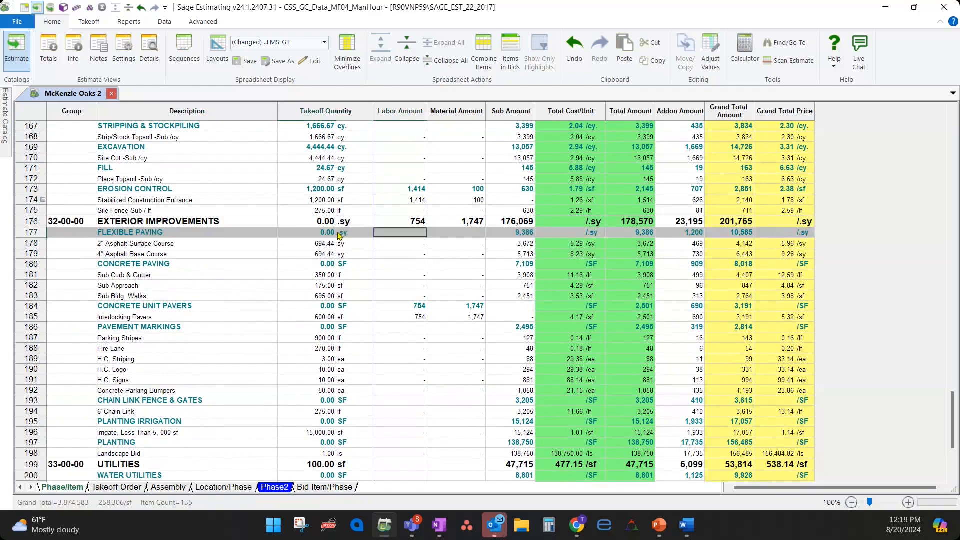
# Step: Change the takeoff unit of the 2" Asphalt Surface Course item to ".sy" and check the Exterior Improvements takeoff quantity
pyautogui.click(357, 244)
pyautogui.write('.sy')
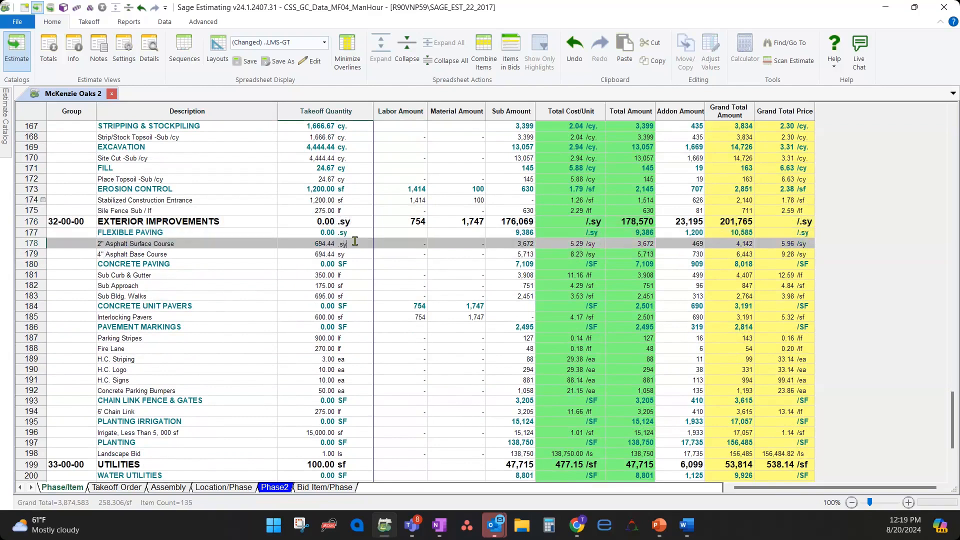
pyautogui.press('Tab')
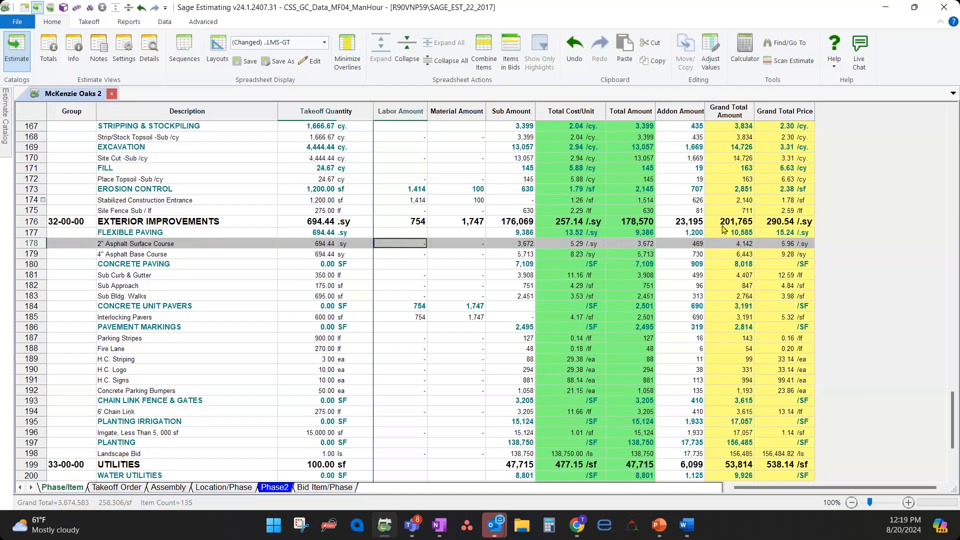
pyautogui.click(324, 230)
pyautogui.click(311, 222)
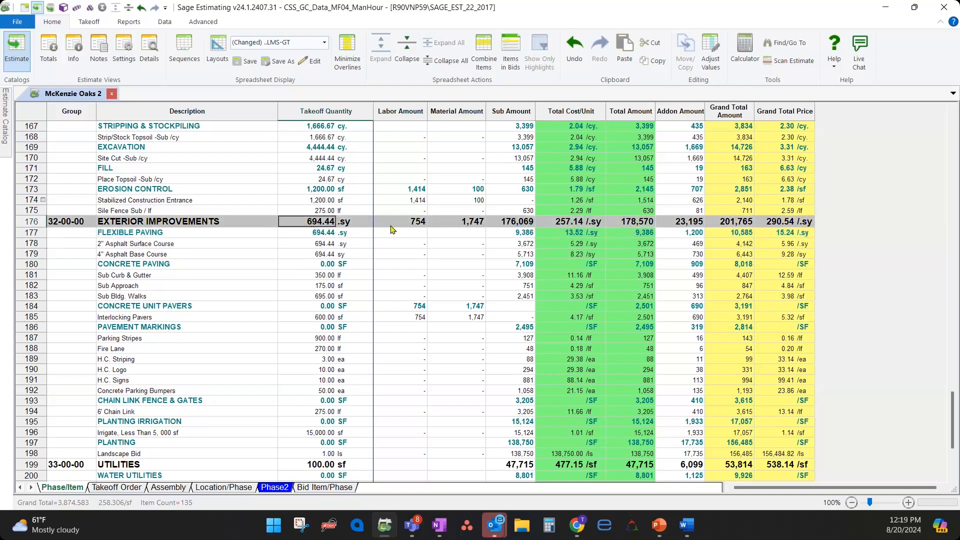
# Step: Set the takeoff units of the Exterior Improvements group and the 2" Asphalt Surface Course item to uppercase "SY"
pyautogui.click(358, 226)
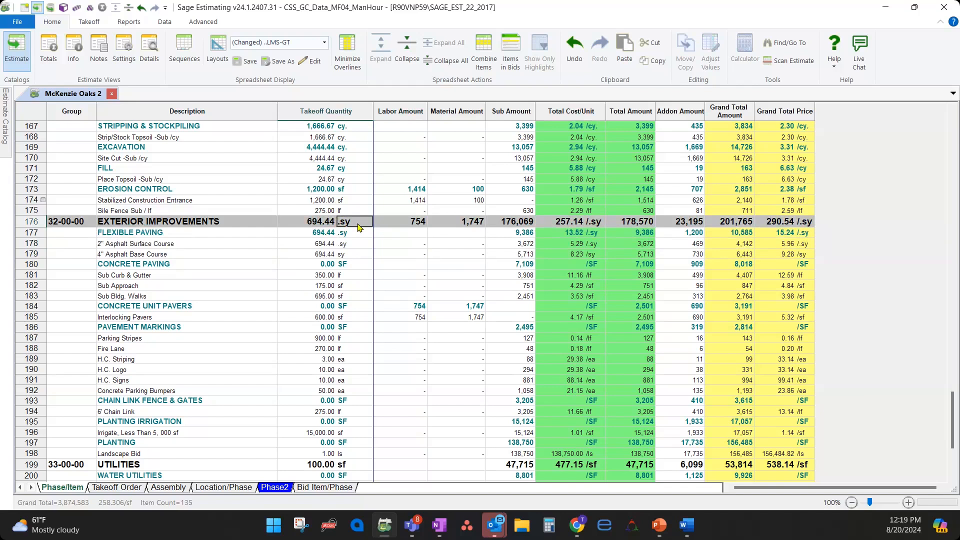
pyautogui.write('SY')
pyautogui.press('Tab')
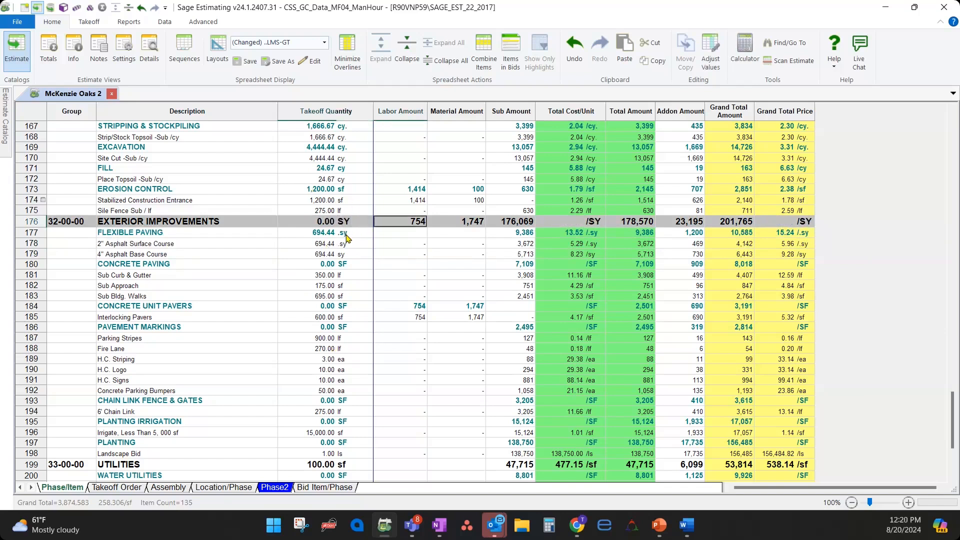
pyautogui.click(345, 244)
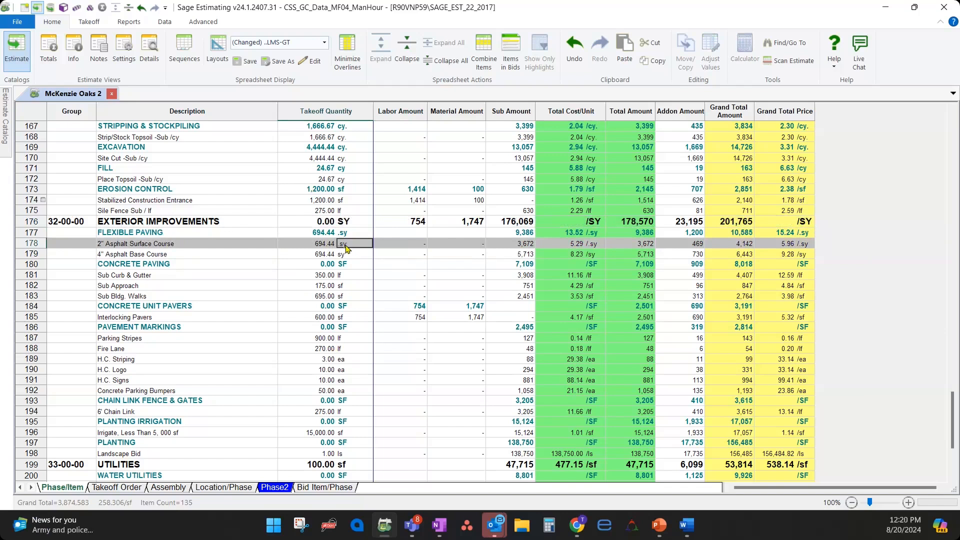
pyautogui.write('SY')
pyautogui.press('Tab')
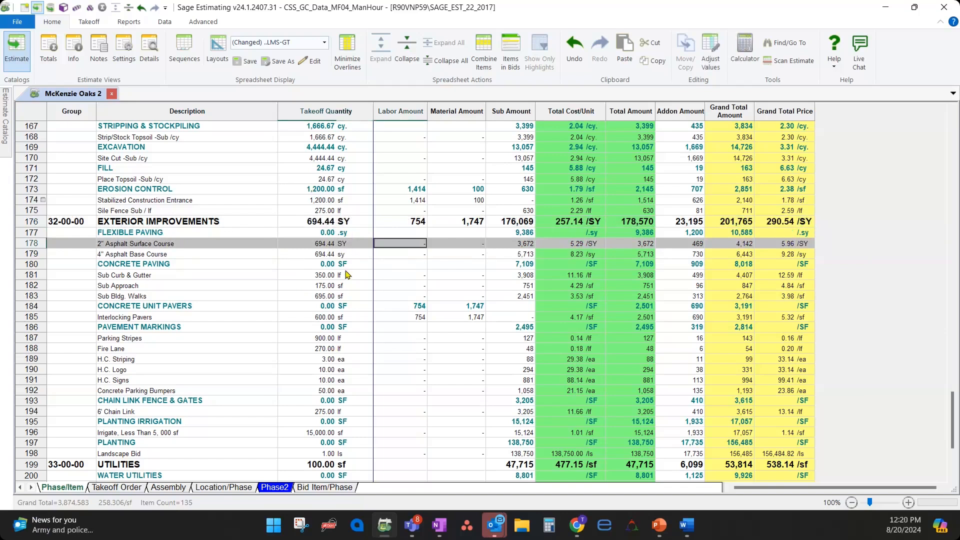
# Step: Compare the takeoff units of the Exterior Improvements group, Flexible Paving phase and asphalt items, and examine the group's takeoff quantity
pyautogui.click(348, 274)
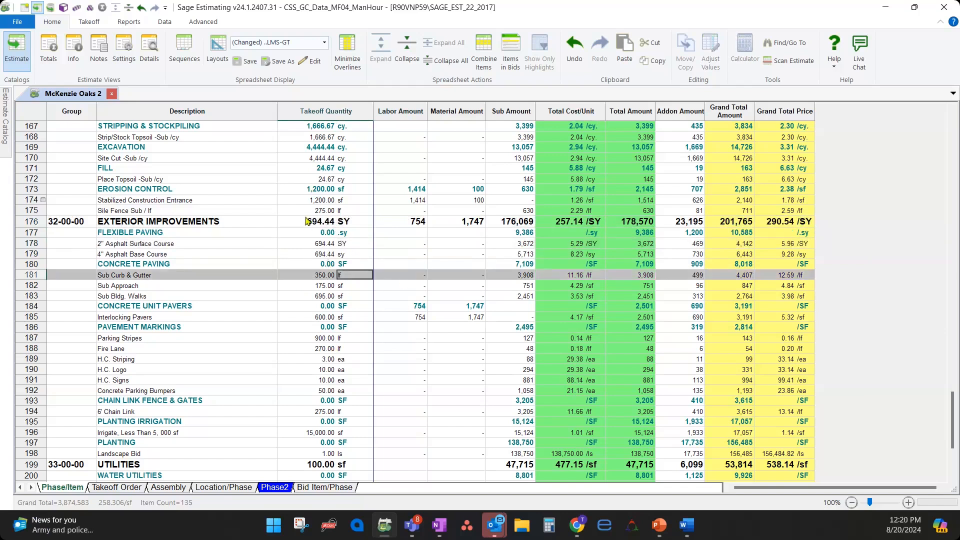
pyautogui.click(350, 245)
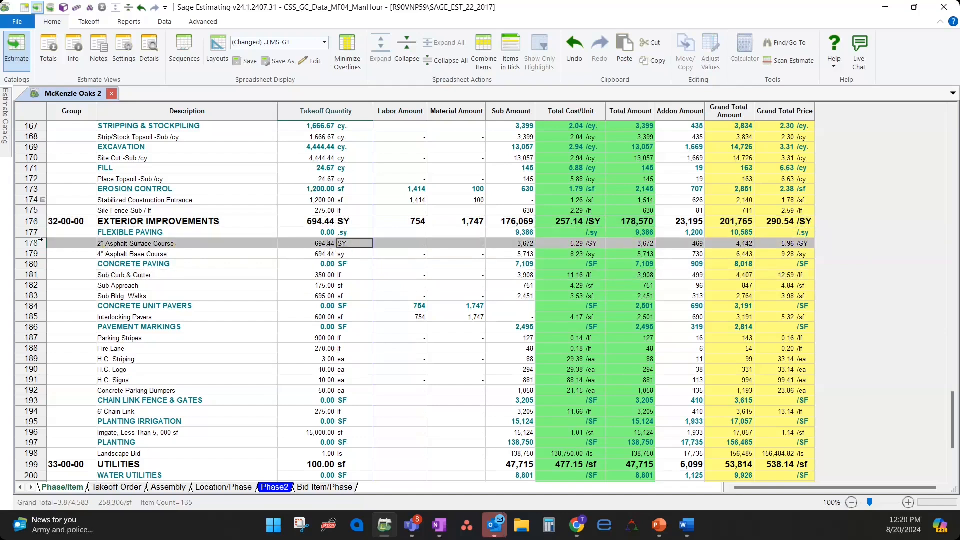
pyautogui.click(352, 254)
pyautogui.click(354, 244)
pyautogui.click(357, 223)
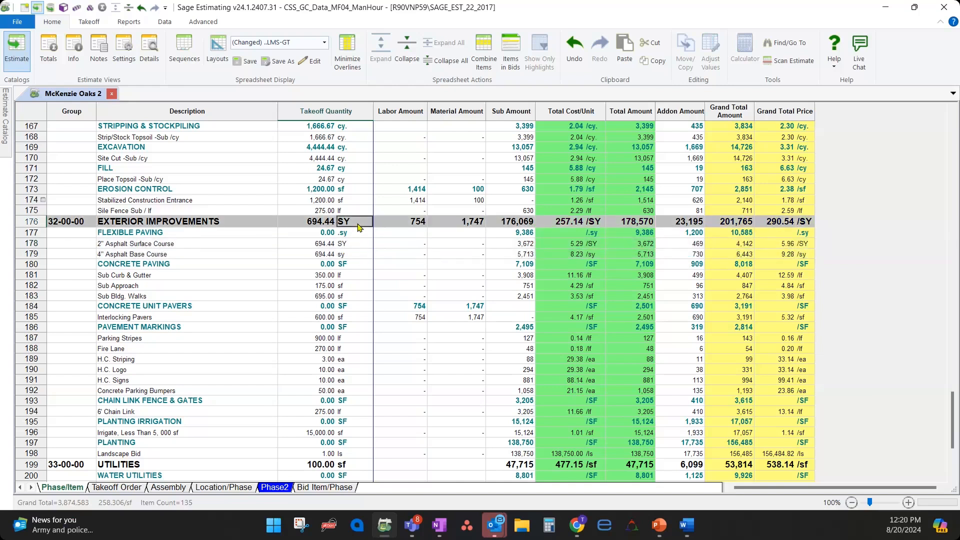
pyautogui.click(359, 254)
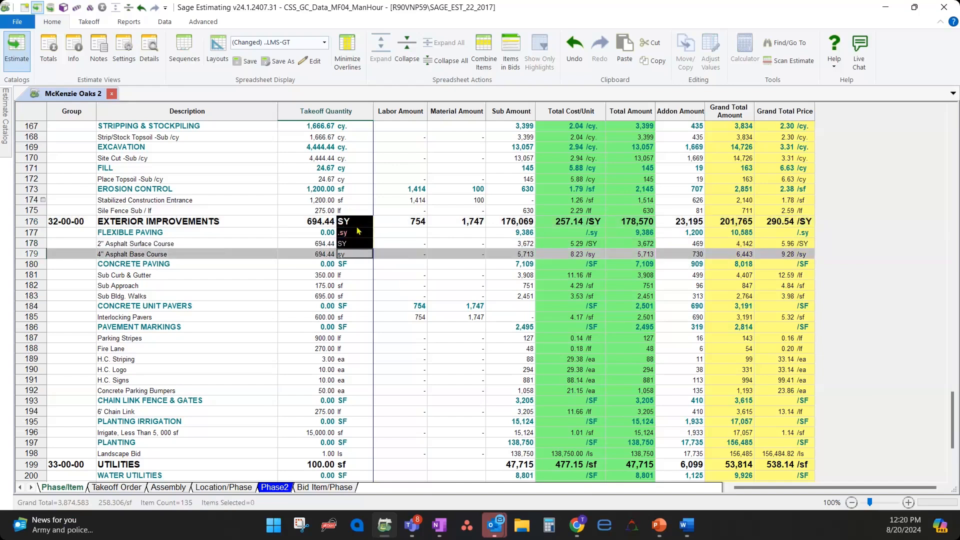
pyautogui.click(357, 223)
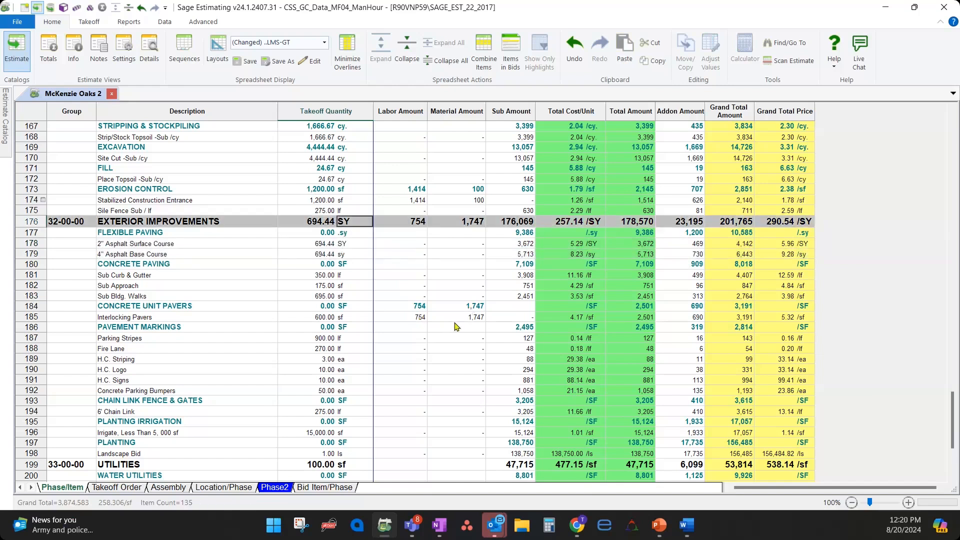
pyautogui.scroll(-2, 455, 326)
pyautogui.scroll(-1, 456, 326)
pyautogui.scroll(-3, 456, 326)
pyautogui.scroll(5, 456, 326)
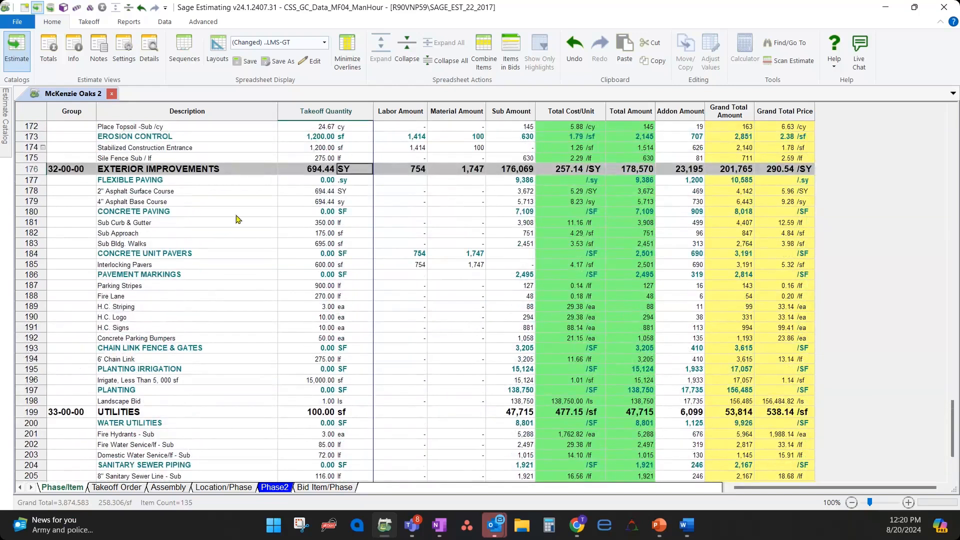
pyautogui.click(316, 171)
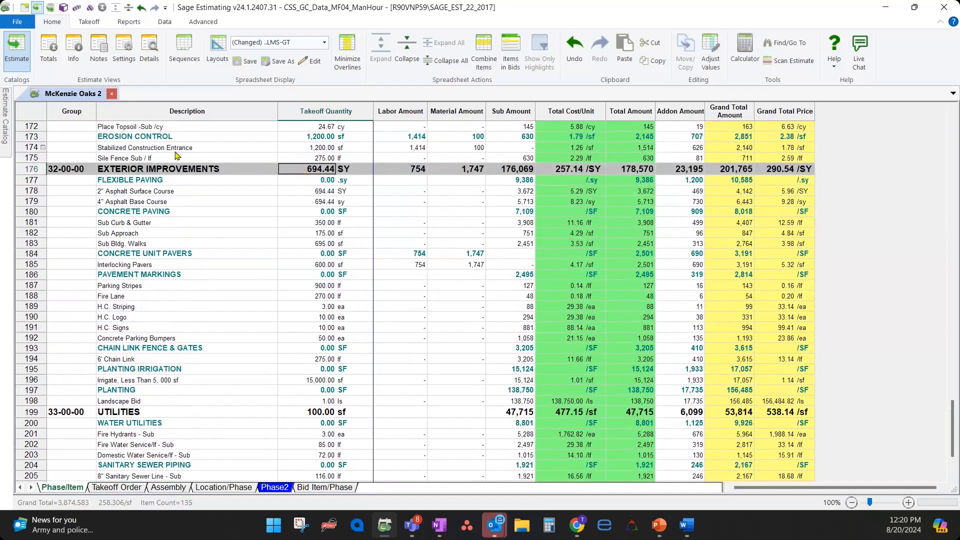
# Step: Review the estimate settings for automatically calculating overline quantities and converting quantities, then return to the spreadsheet
pyautogui.click(120, 59)
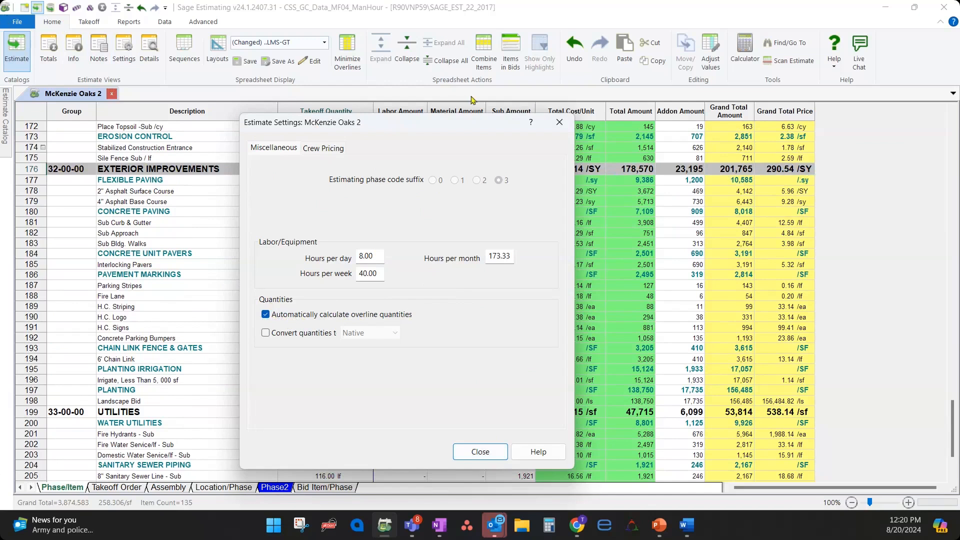
pyautogui.click(560, 121)
pyautogui.click(28, 24)
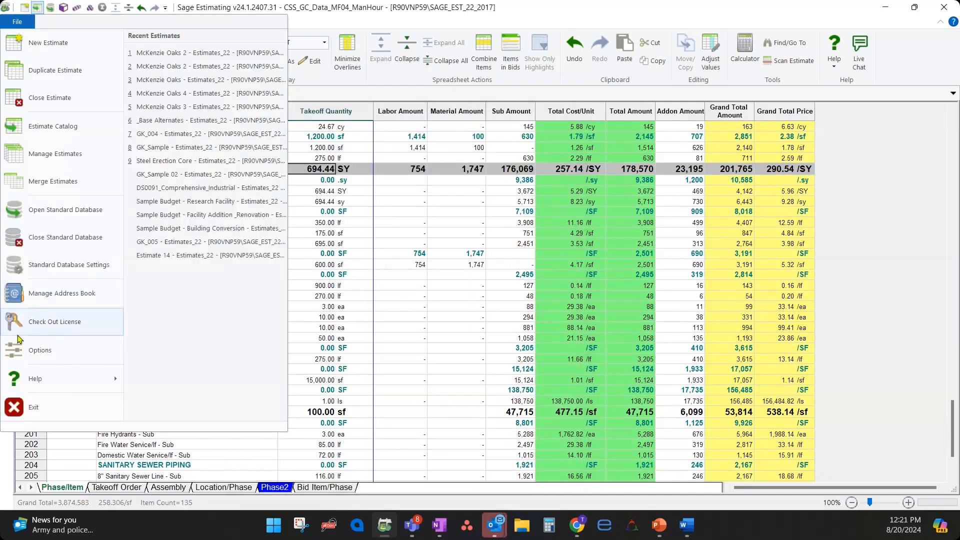
pyautogui.click(385, 270)
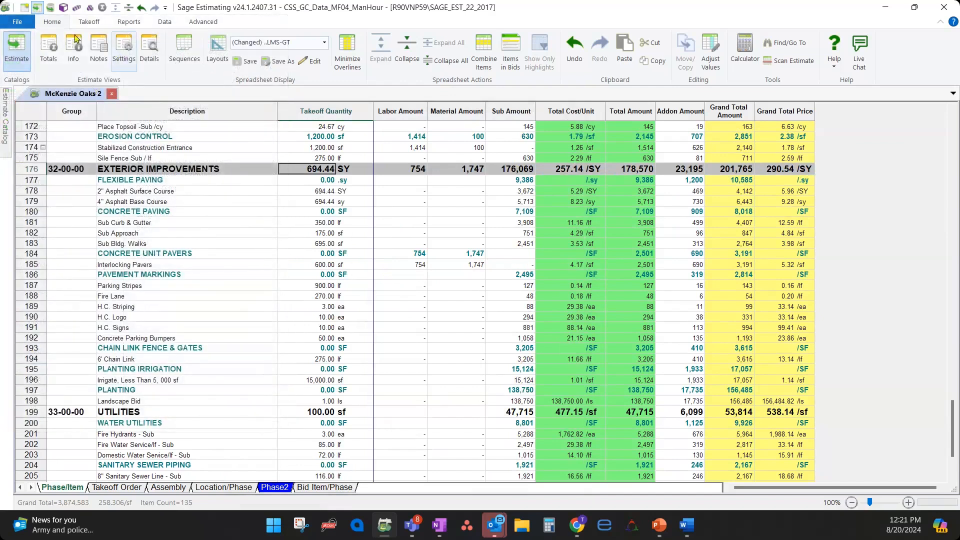
pyautogui.click(120, 56)
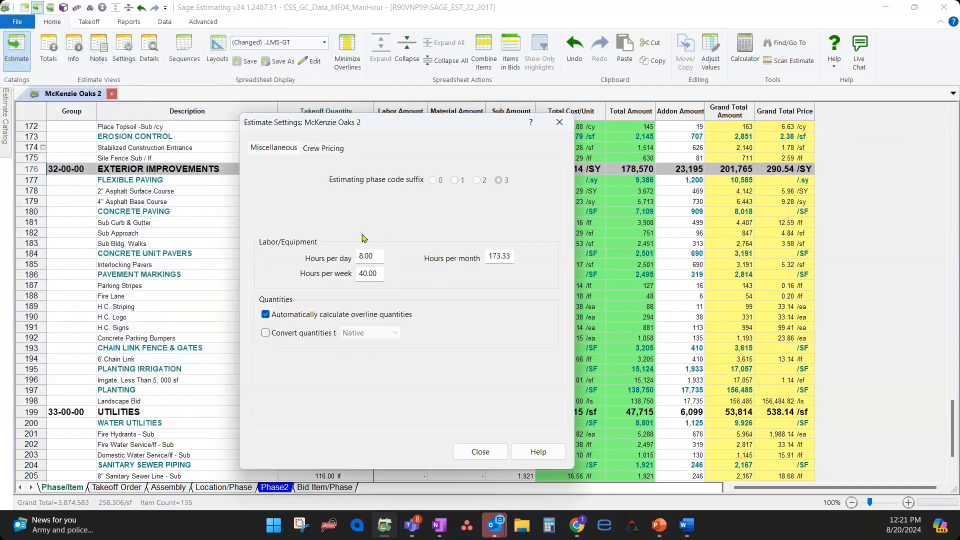
pyautogui.click(479, 452)
pyautogui.click(396, 254)
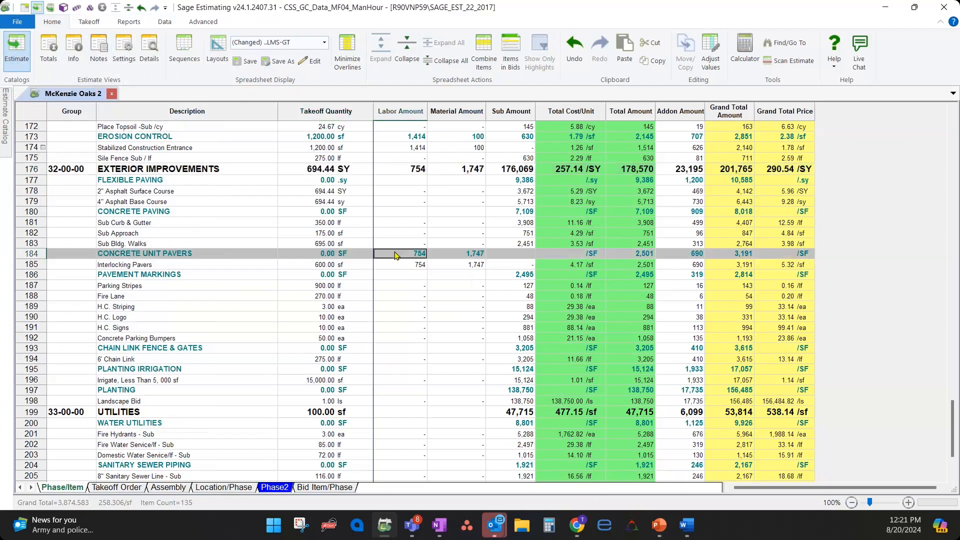